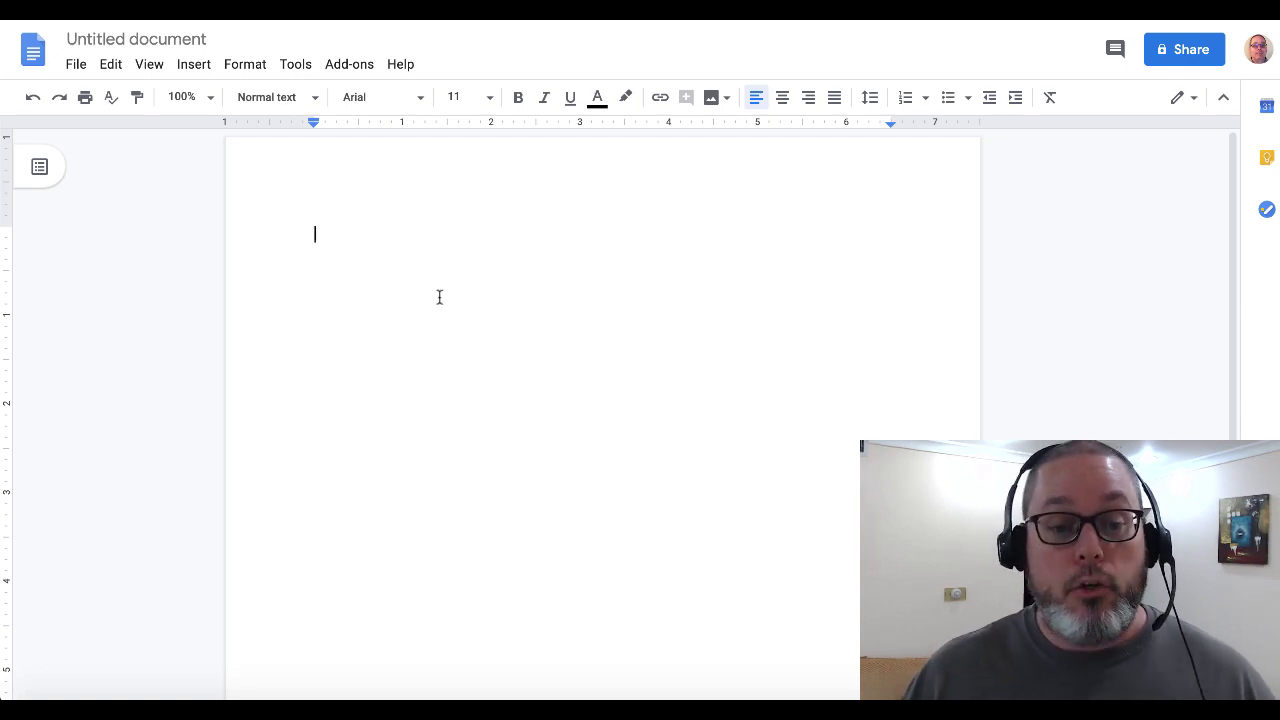
- Type the title 'YOU VERY OWN PUZZLE and ACTIVITY BOOK' and select that line
text(YOU V)
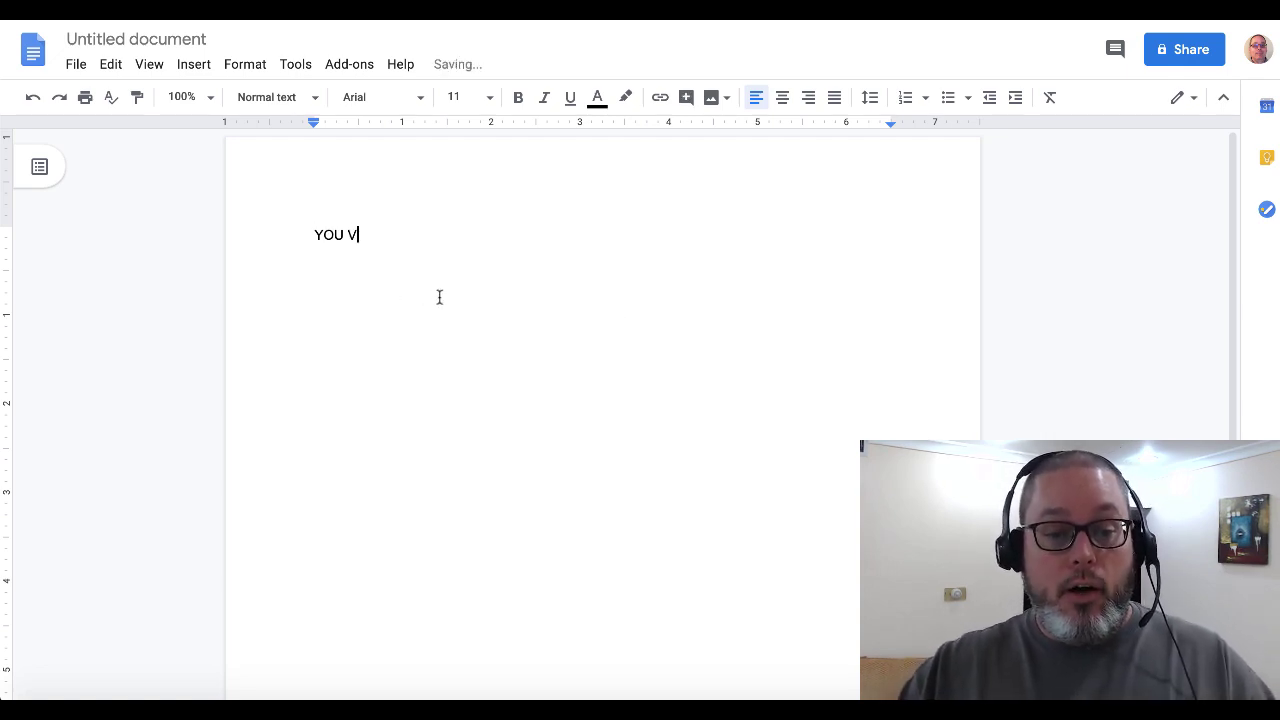
text(ERY )
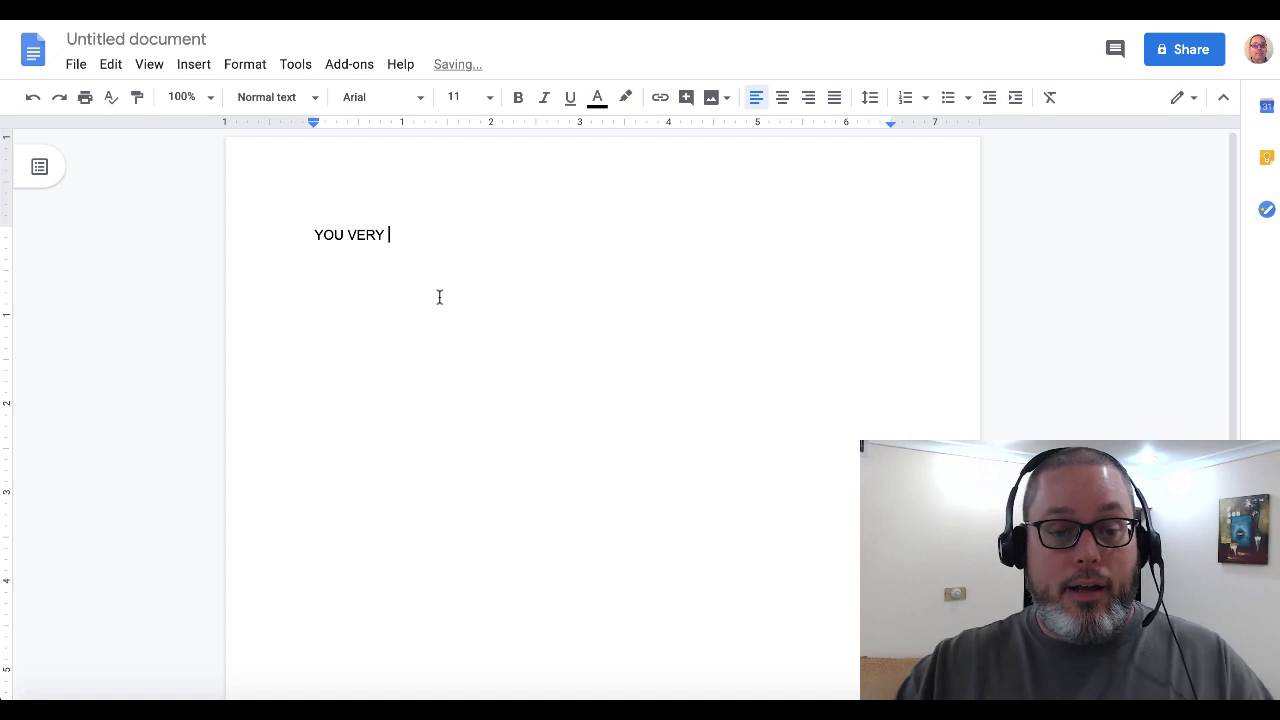
text(OWN PUZ)
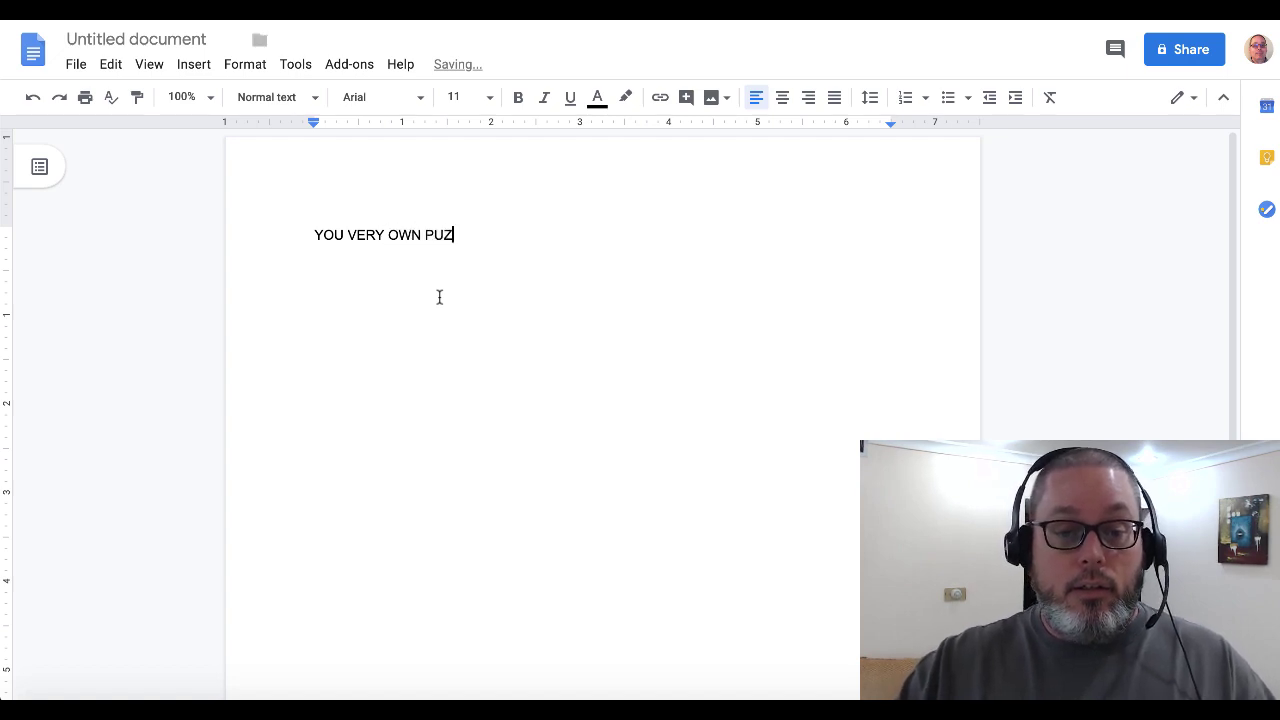
text(ZLE and A)
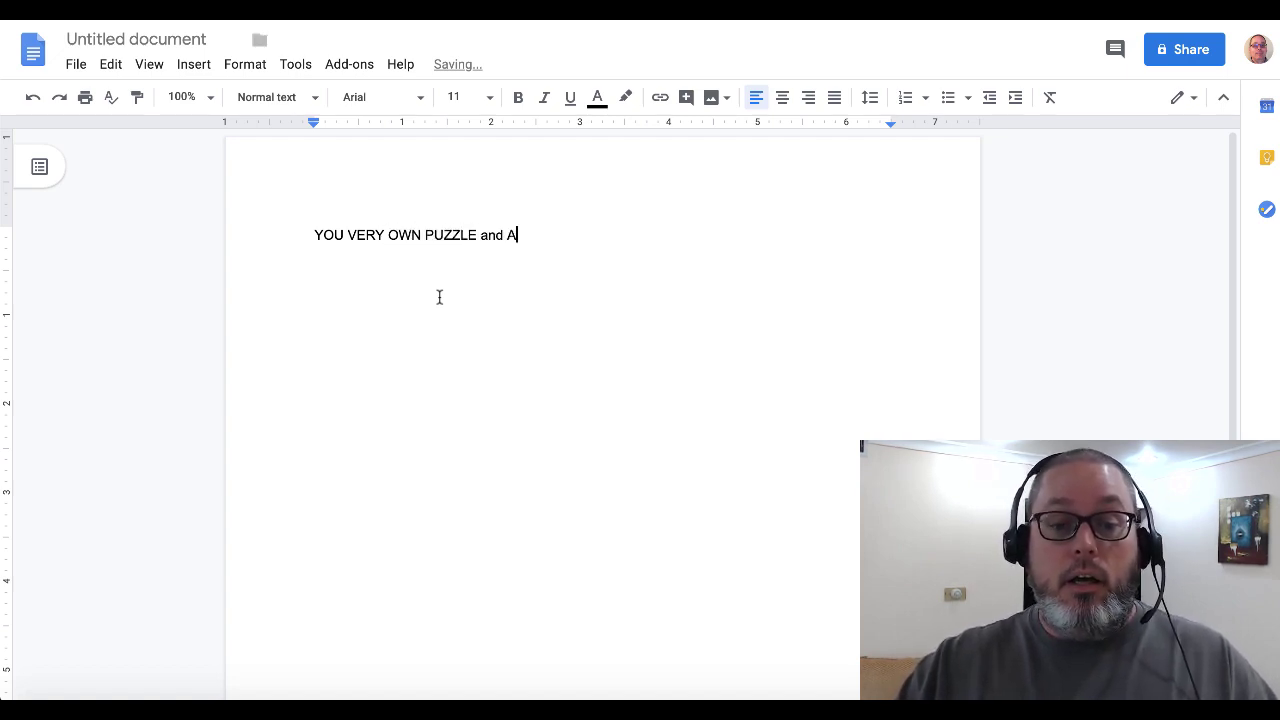
text(CTIVITY )
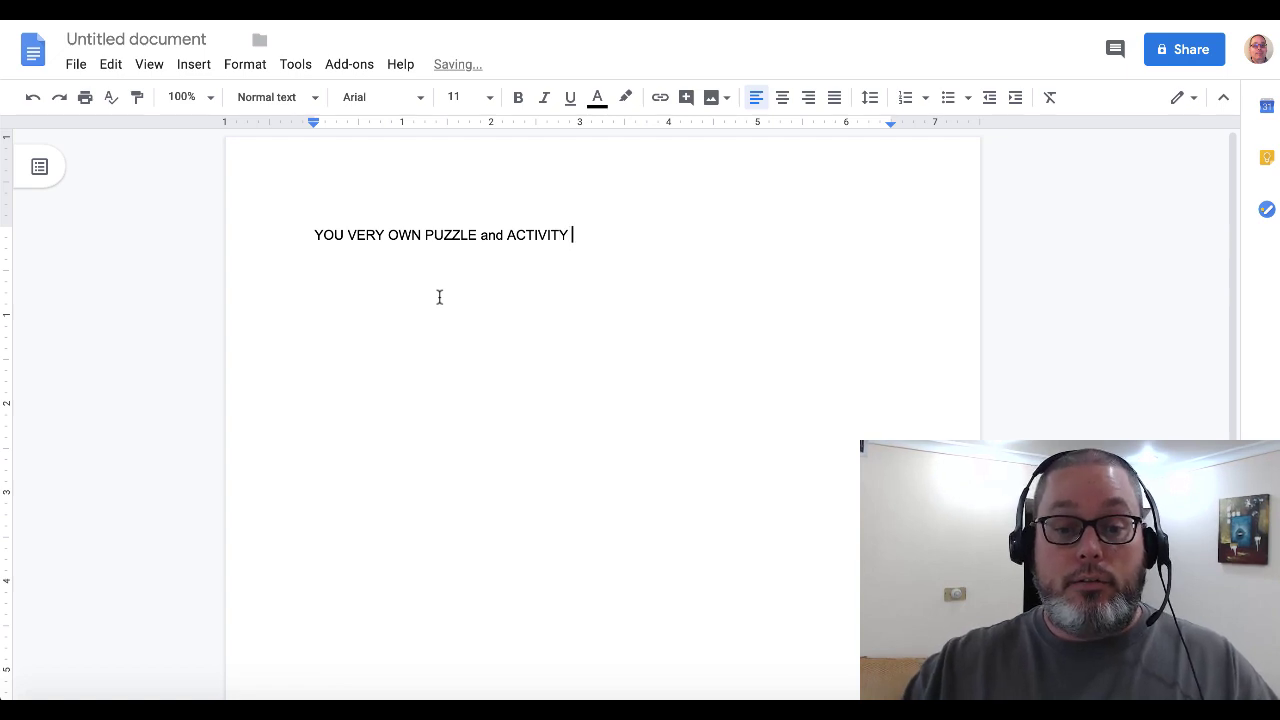
text(BOOK)
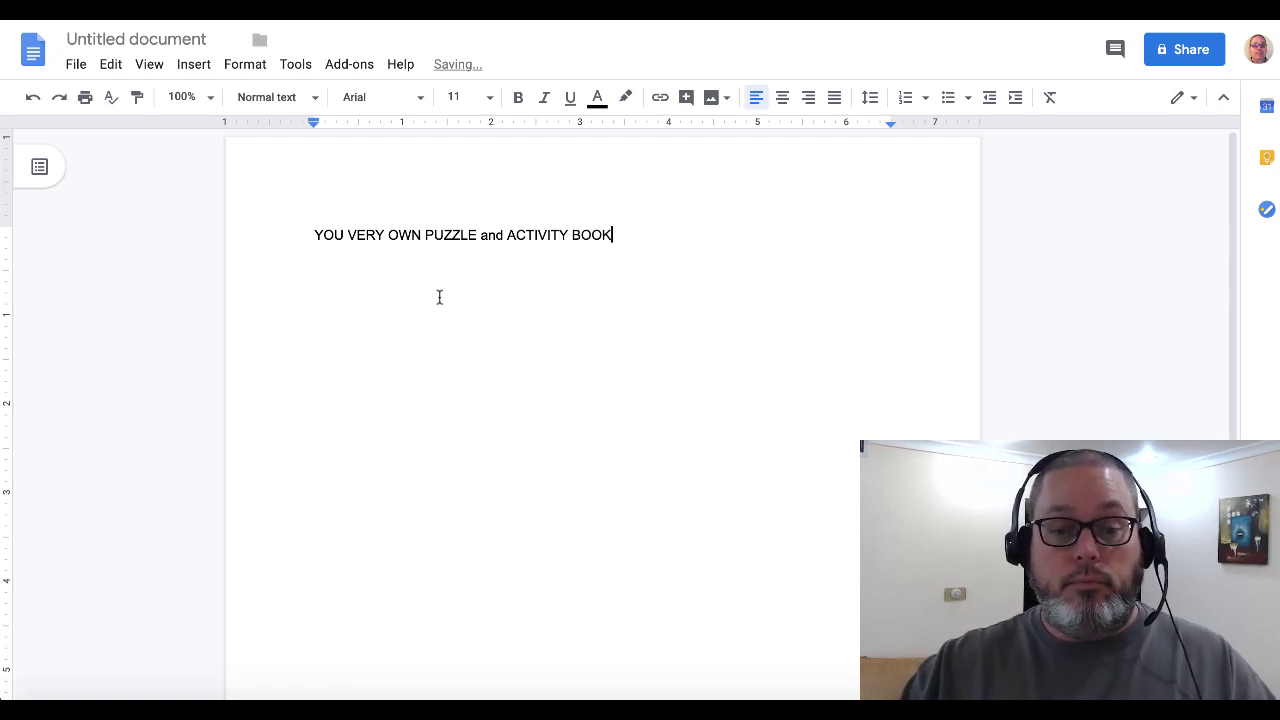
triple_click(447, 237)
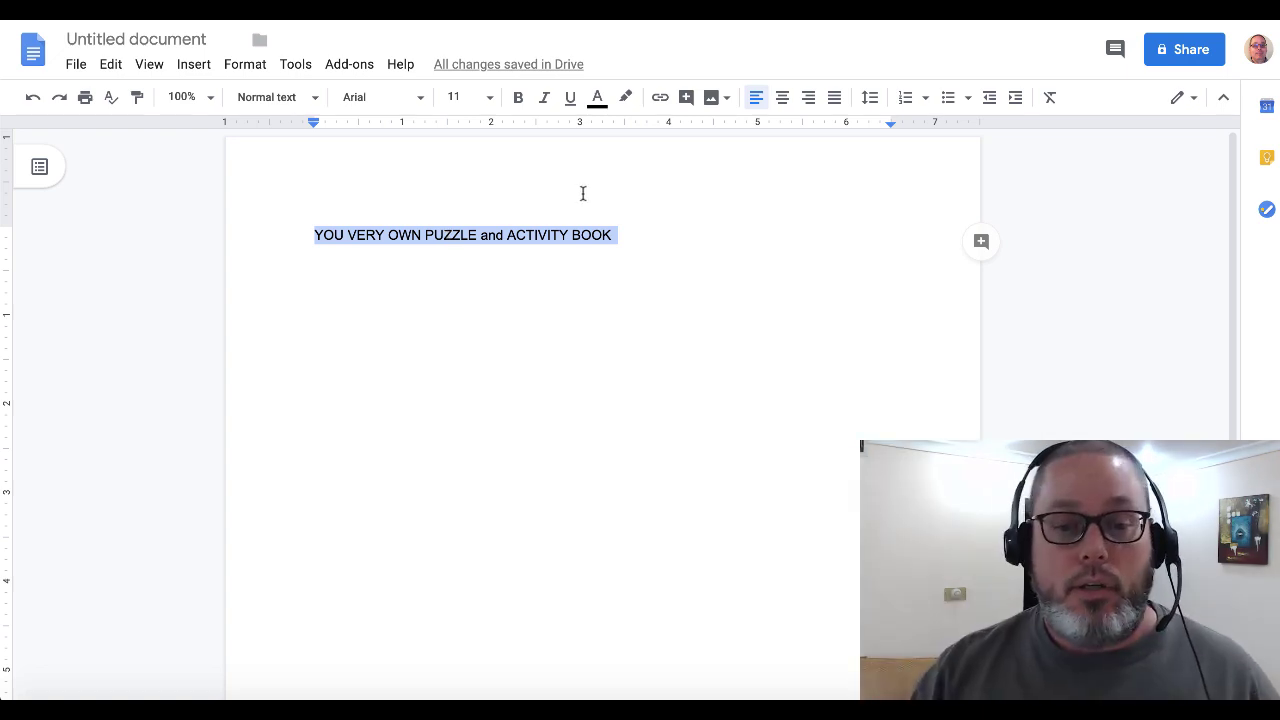
- Format the title as Impact 48 pt, centred and red
click(420, 105)
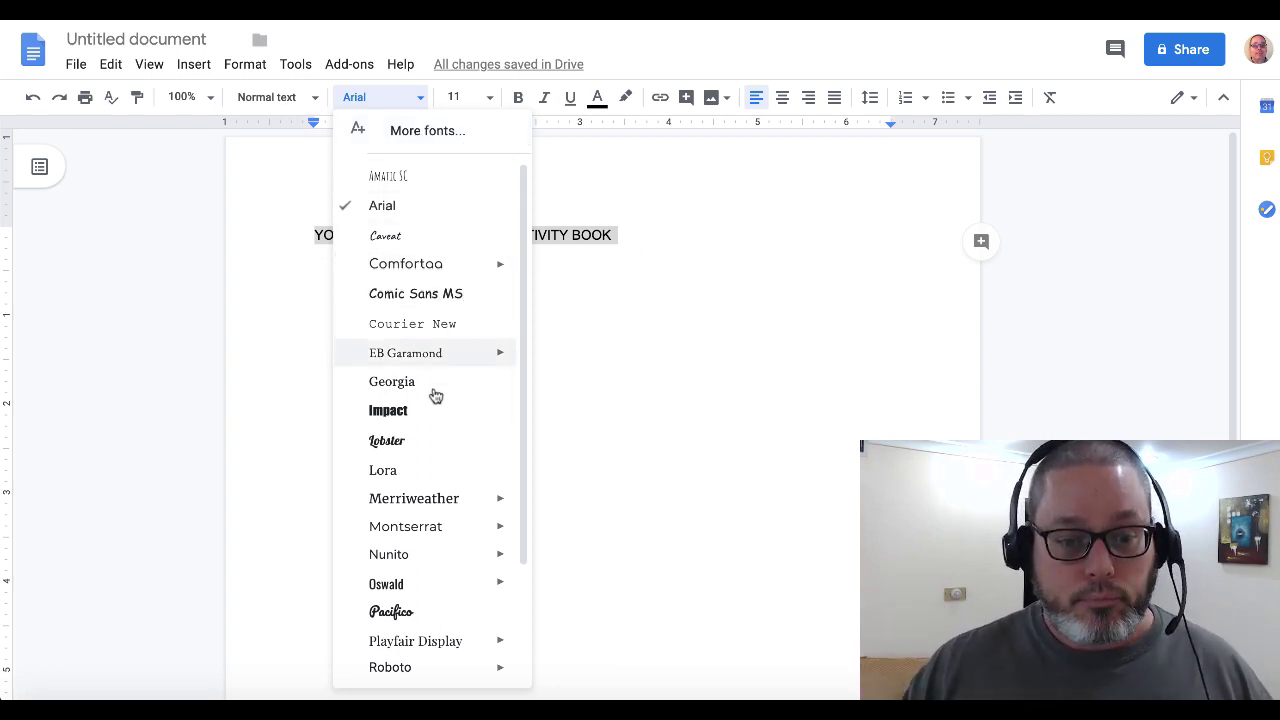
click(427, 419)
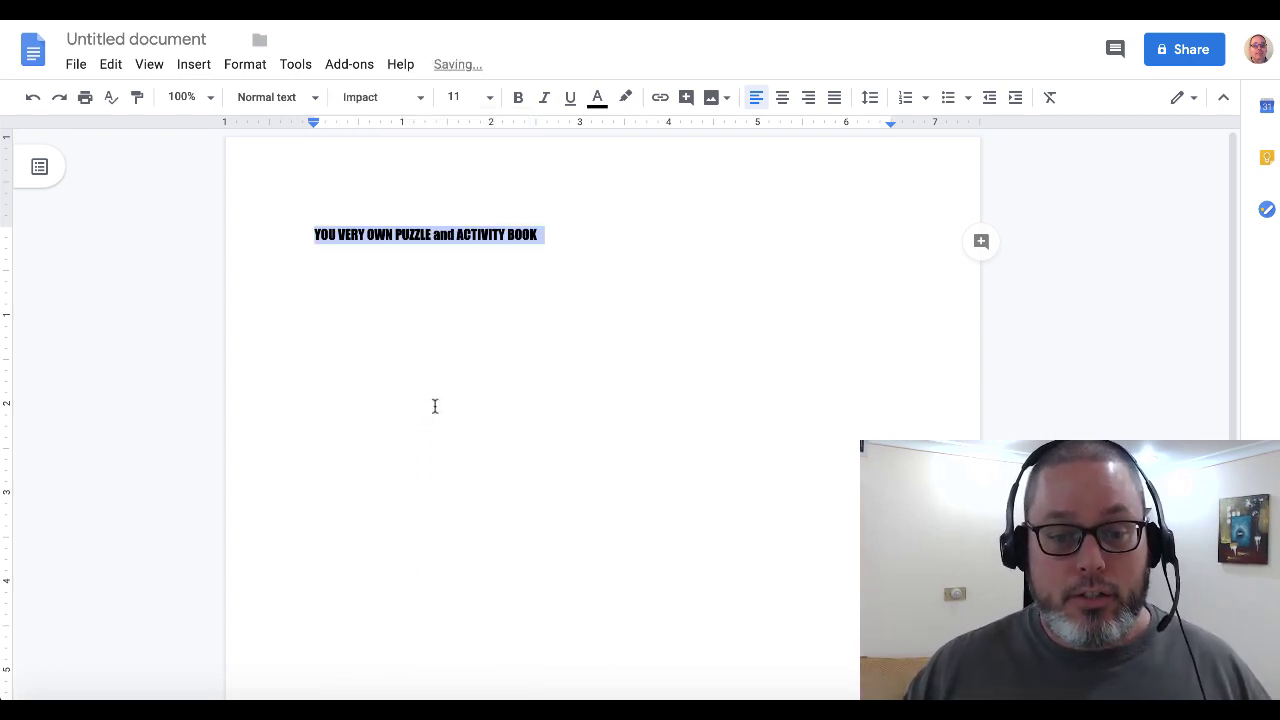
click(494, 102)
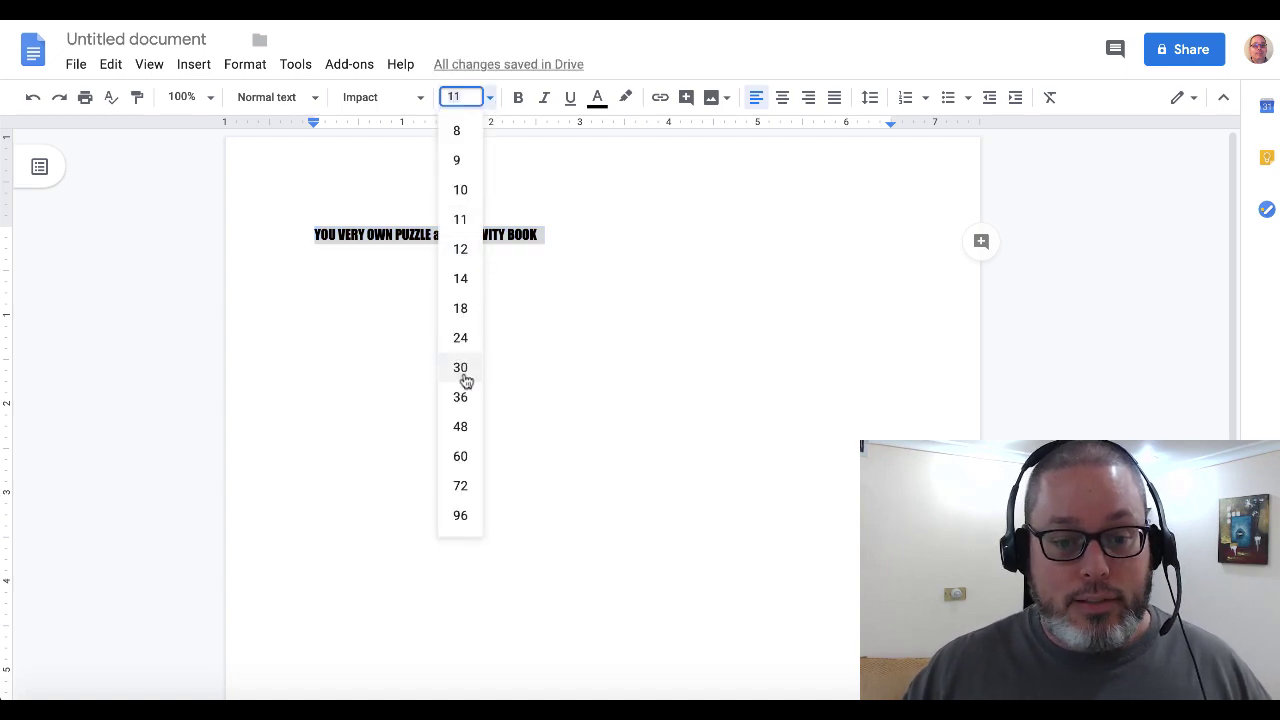
click(460, 427)
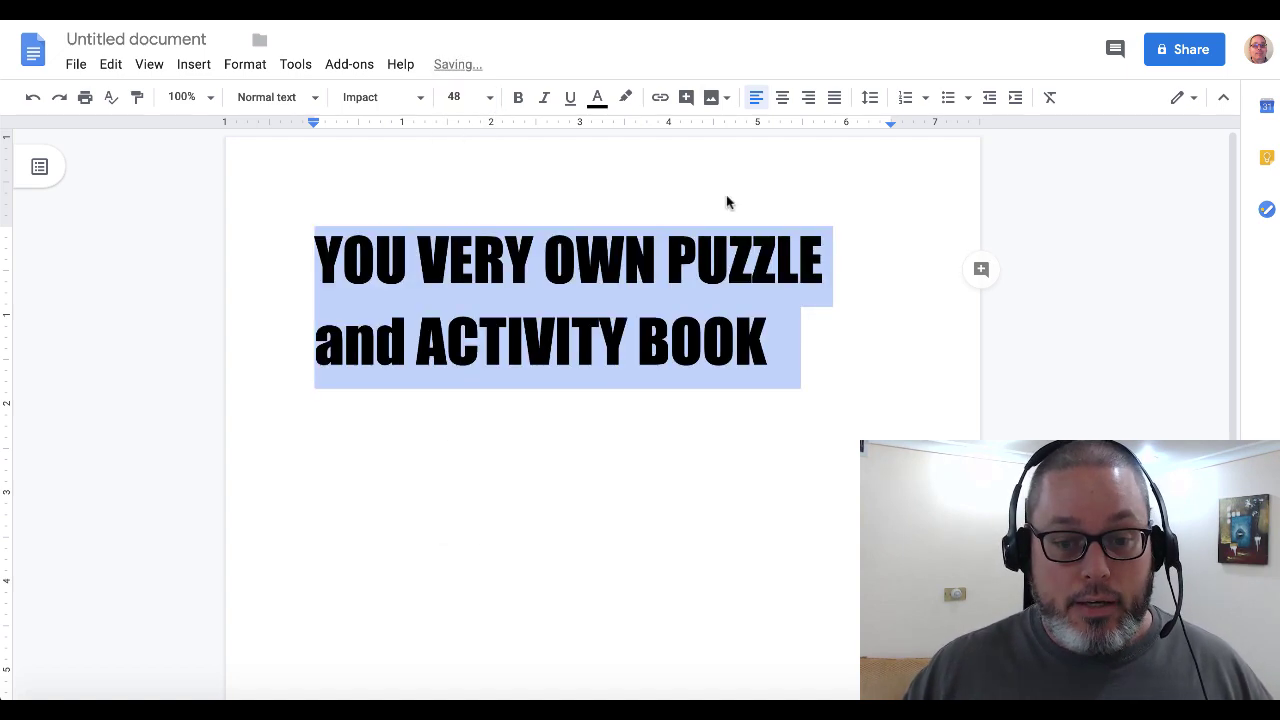
click(782, 100)
click(597, 99)
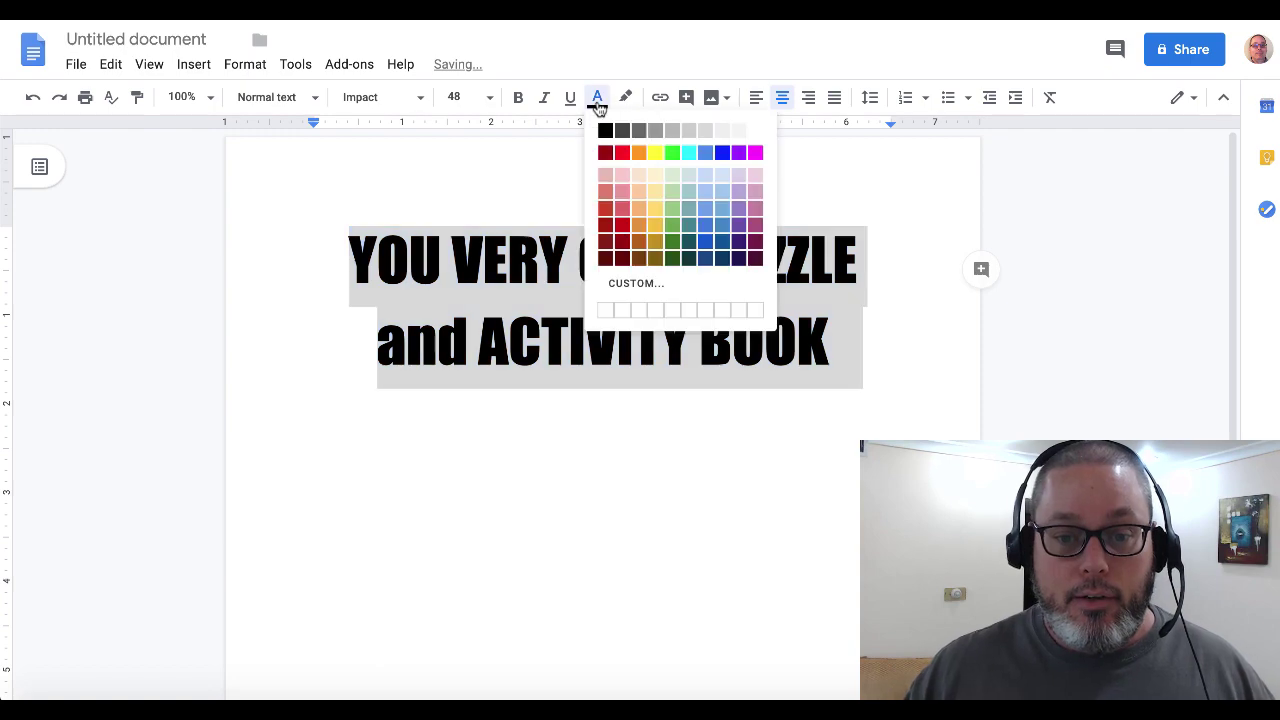
click(619, 150)
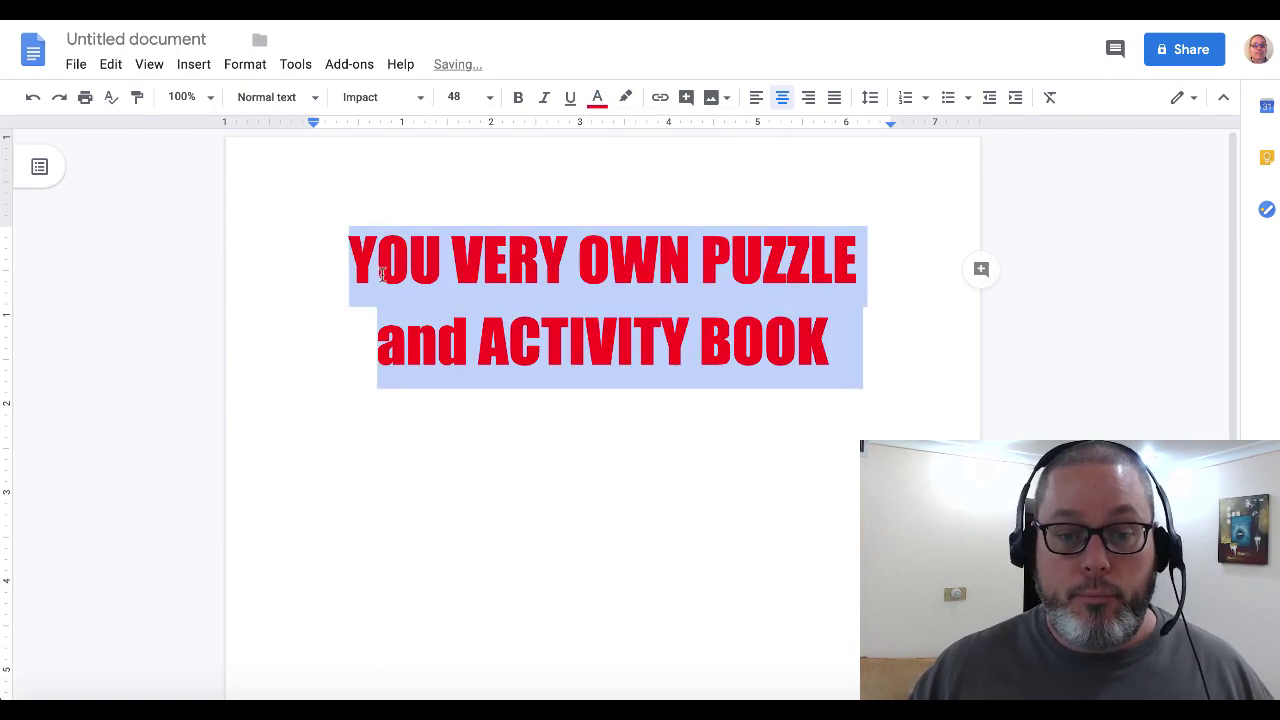
- Insert a blank line above the title to push it down the page
click(352, 260)
key(Return)
key(Return)
key(Return)
scroll(600, 400, down, 4)
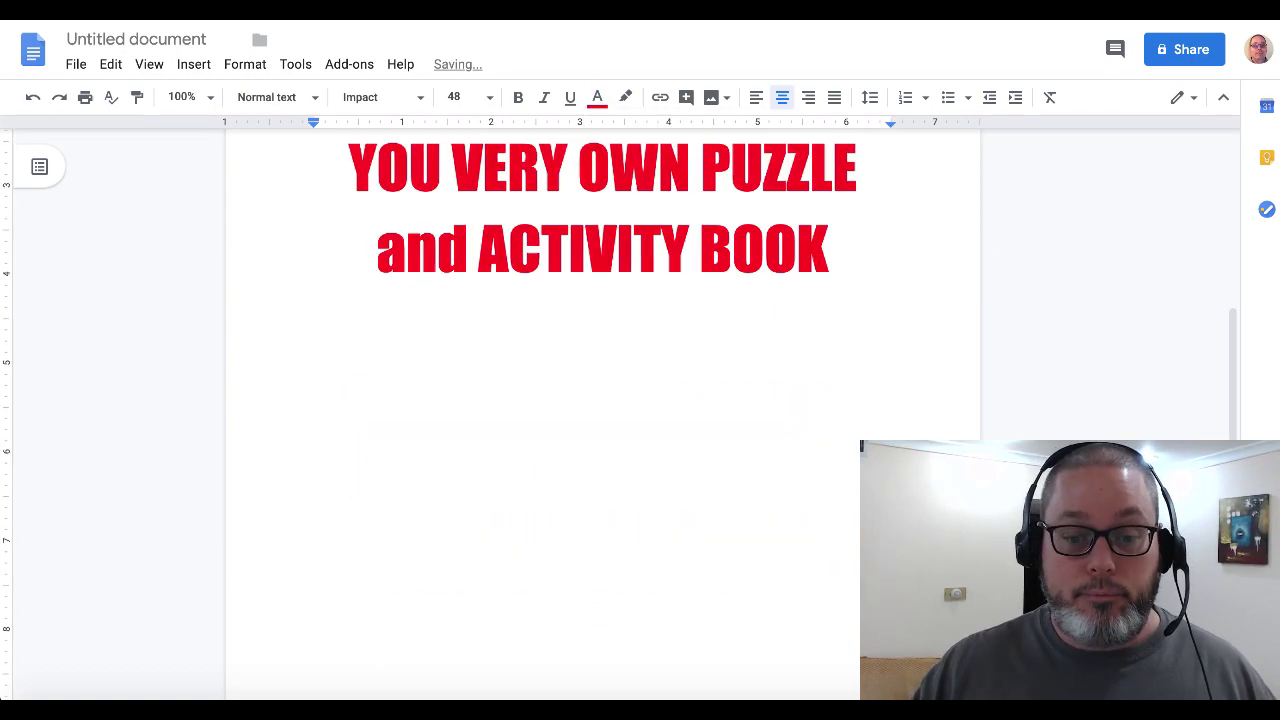
scroll(600, 400, up, 2)
scroll(600, 400, up, 3)
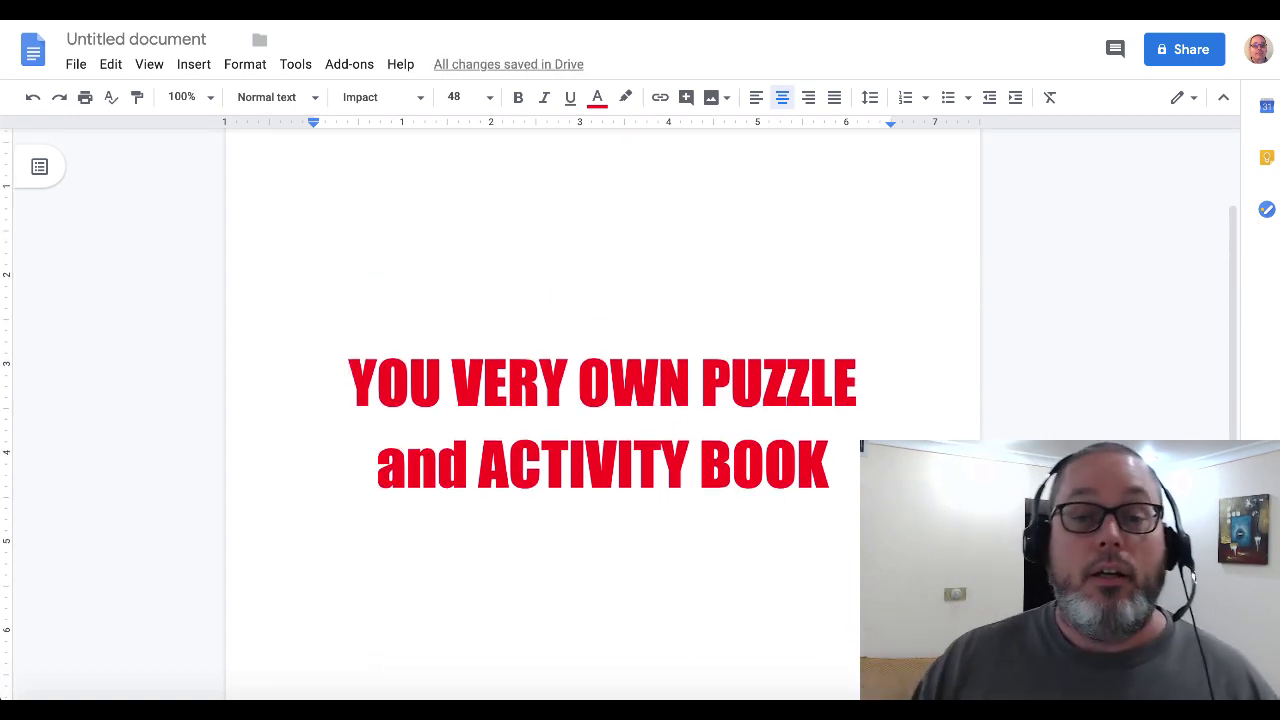
click(76, 64)
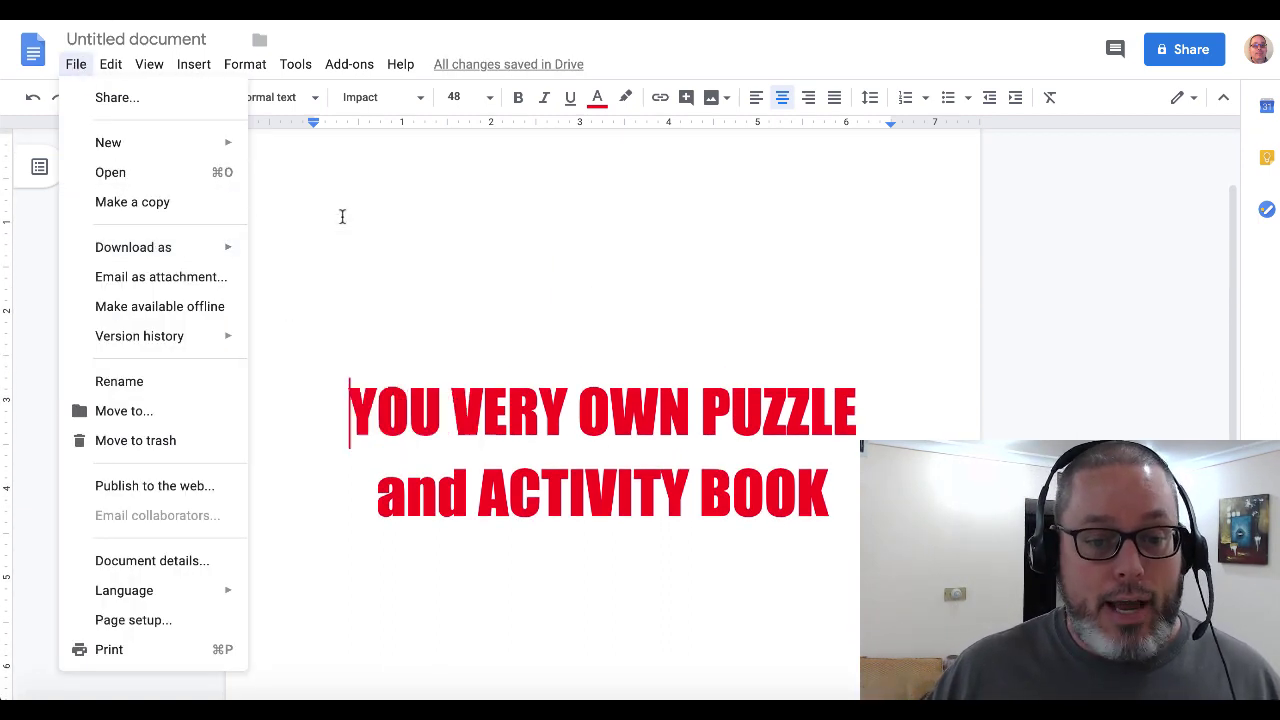
mouse_move(224, 252)
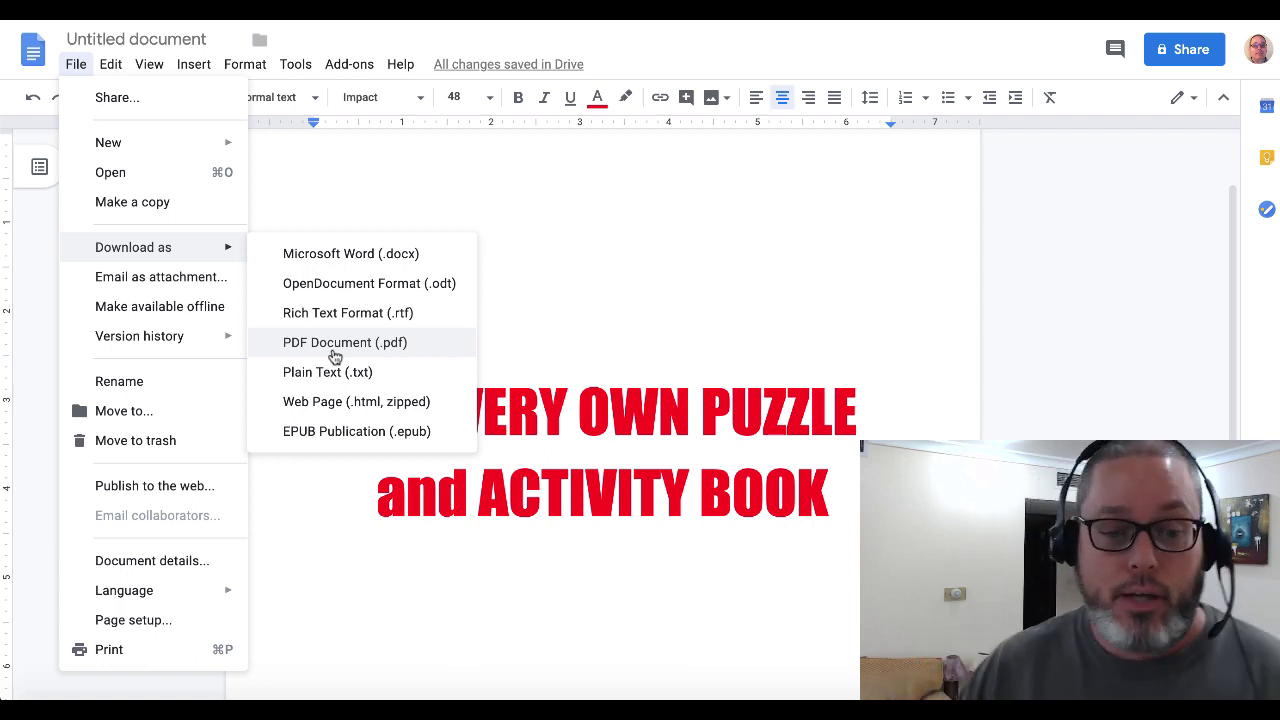
- Add an empty line after 'BOOK' and bring up the Insert menu
click(601, 343)
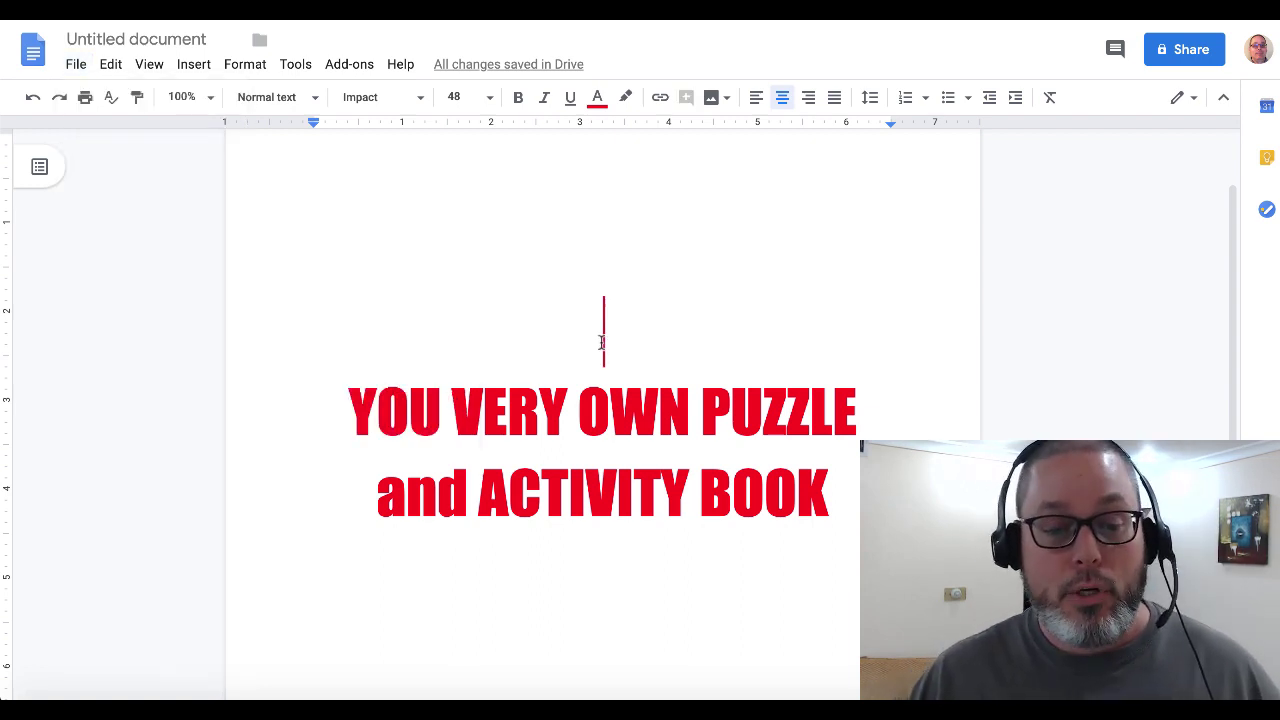
scroll(602, 300, down, 3)
scroll(381, 449, down, 2)
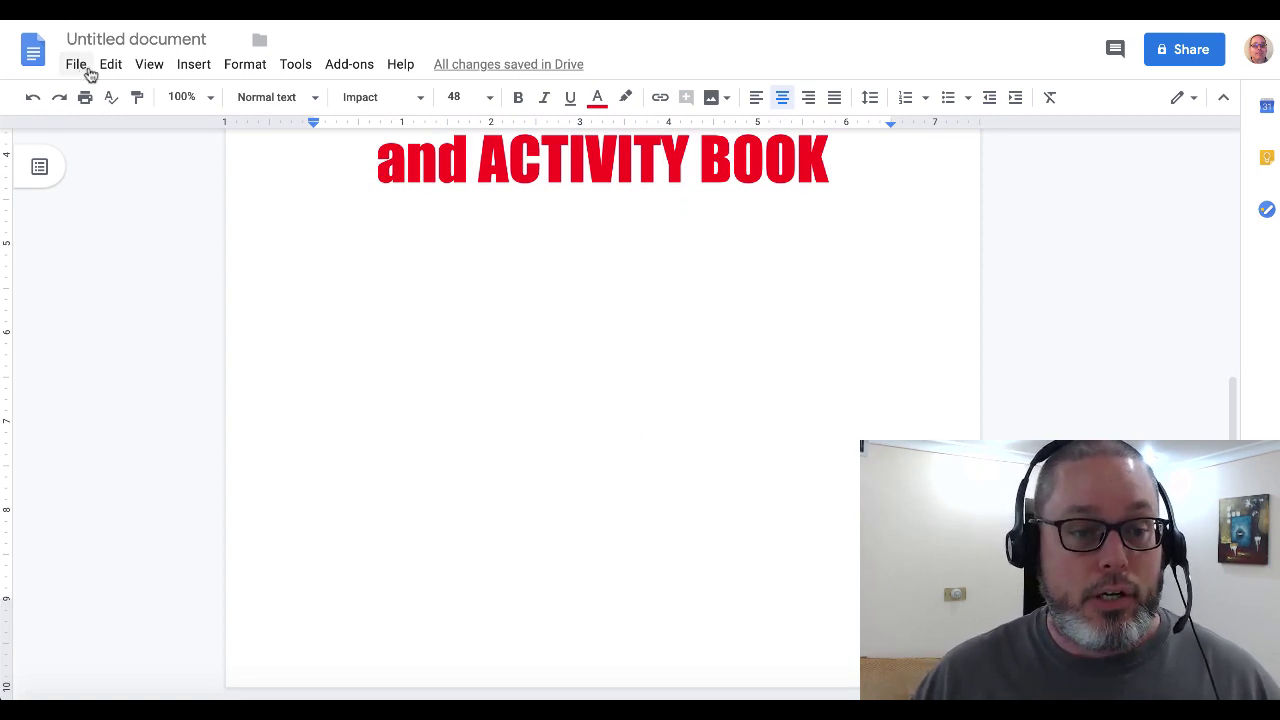
click(190, 66)
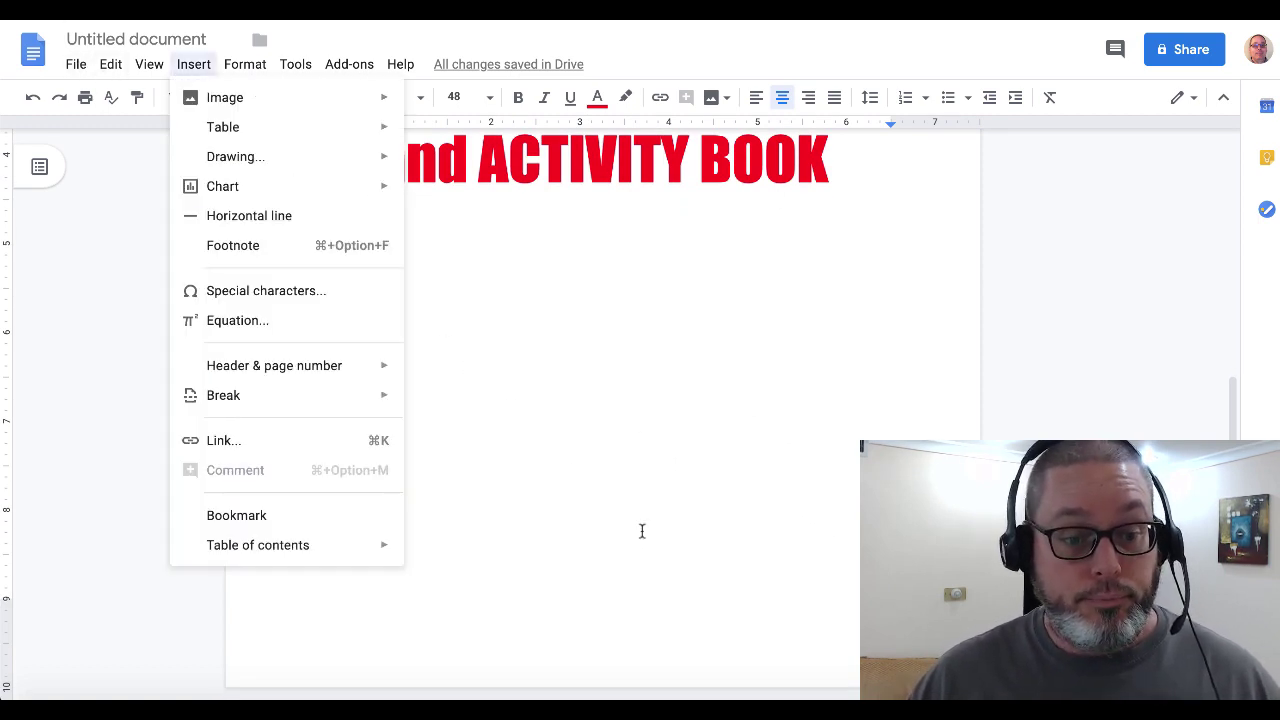
click(583, 357)
scroll(861, 225, up, 1)
click(861, 225)
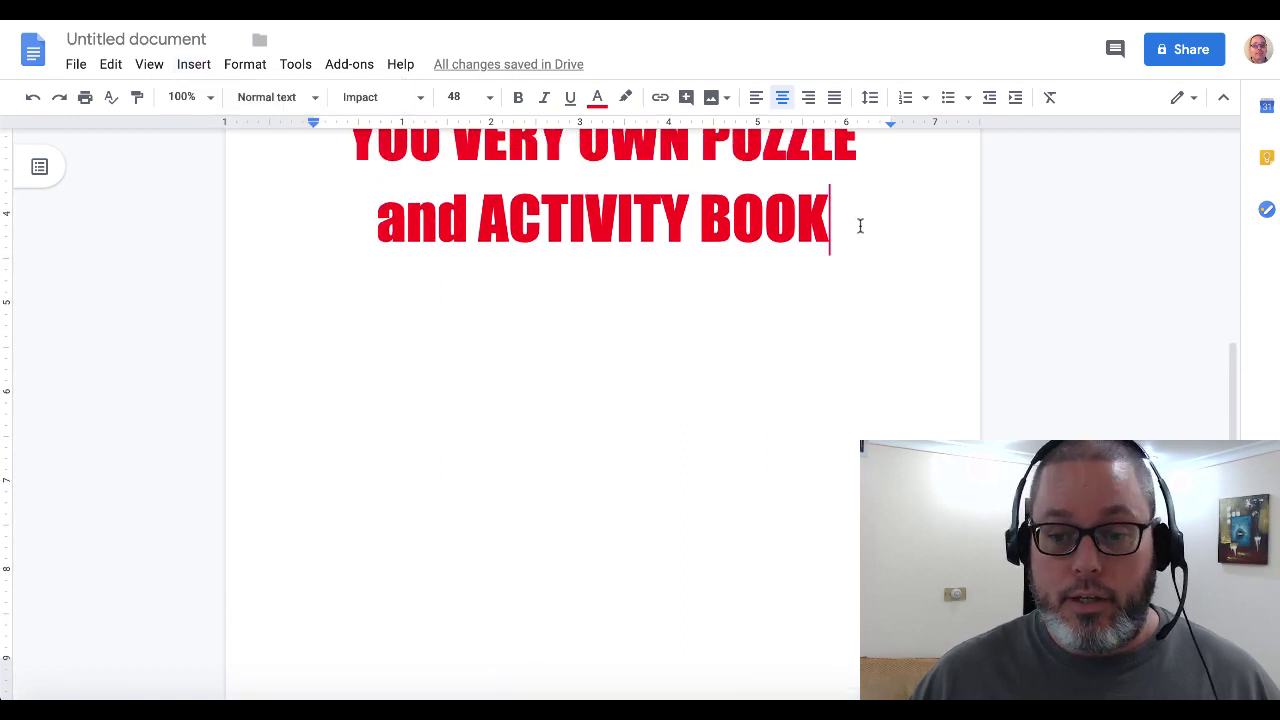
key(Return)
key(Return)
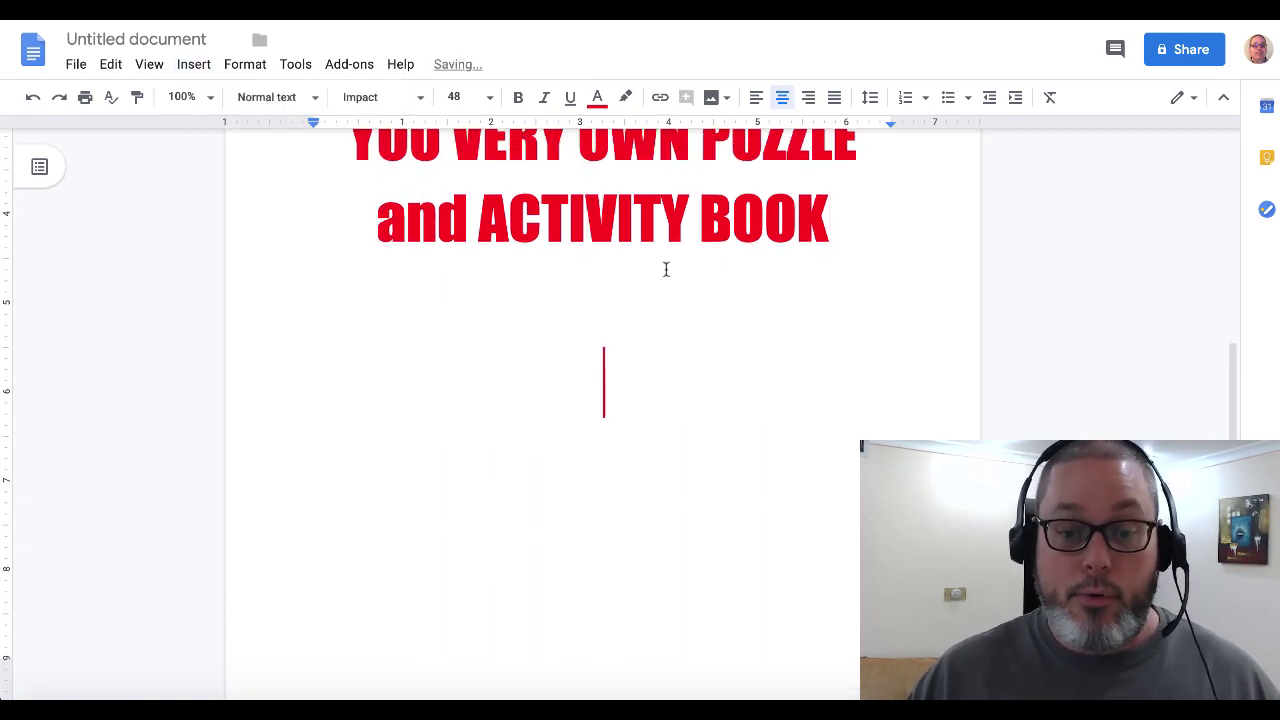
click(190, 64)
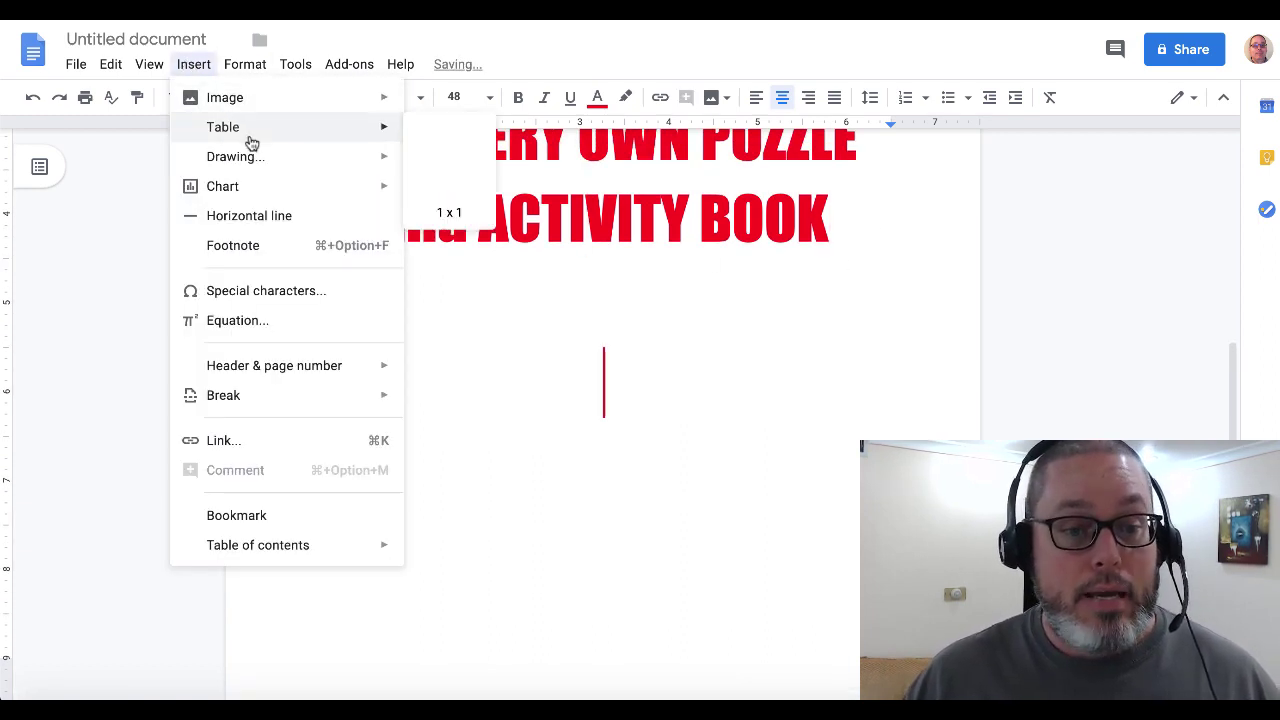
mouse_move(257, 107)
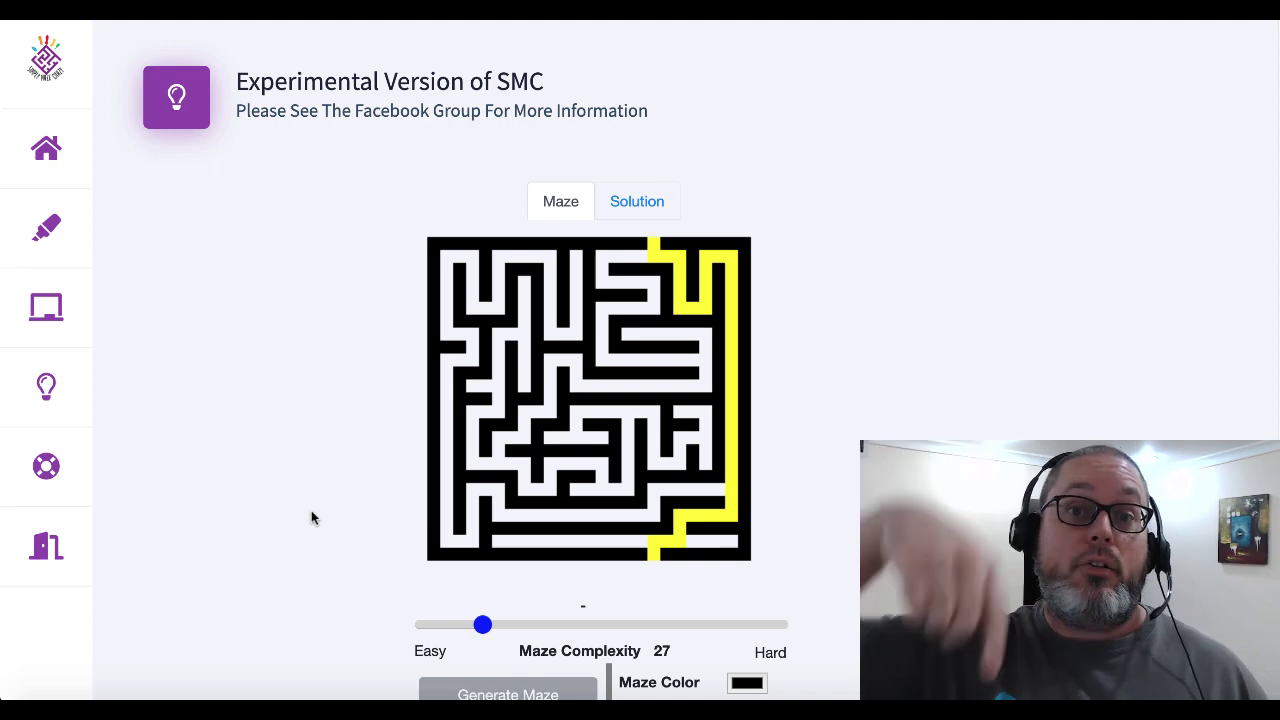
scroll(311, 511, down, 2)
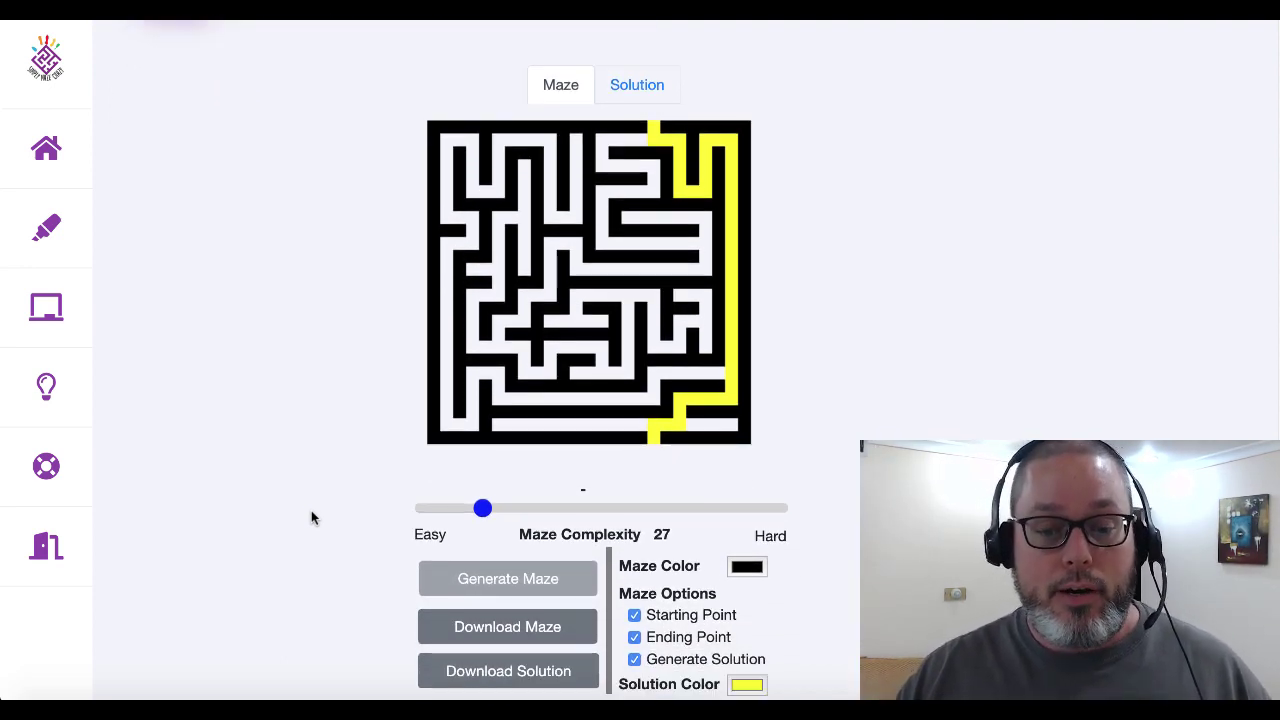
scroll(311, 517, down, 1)
scroll(311, 517, up, 3)
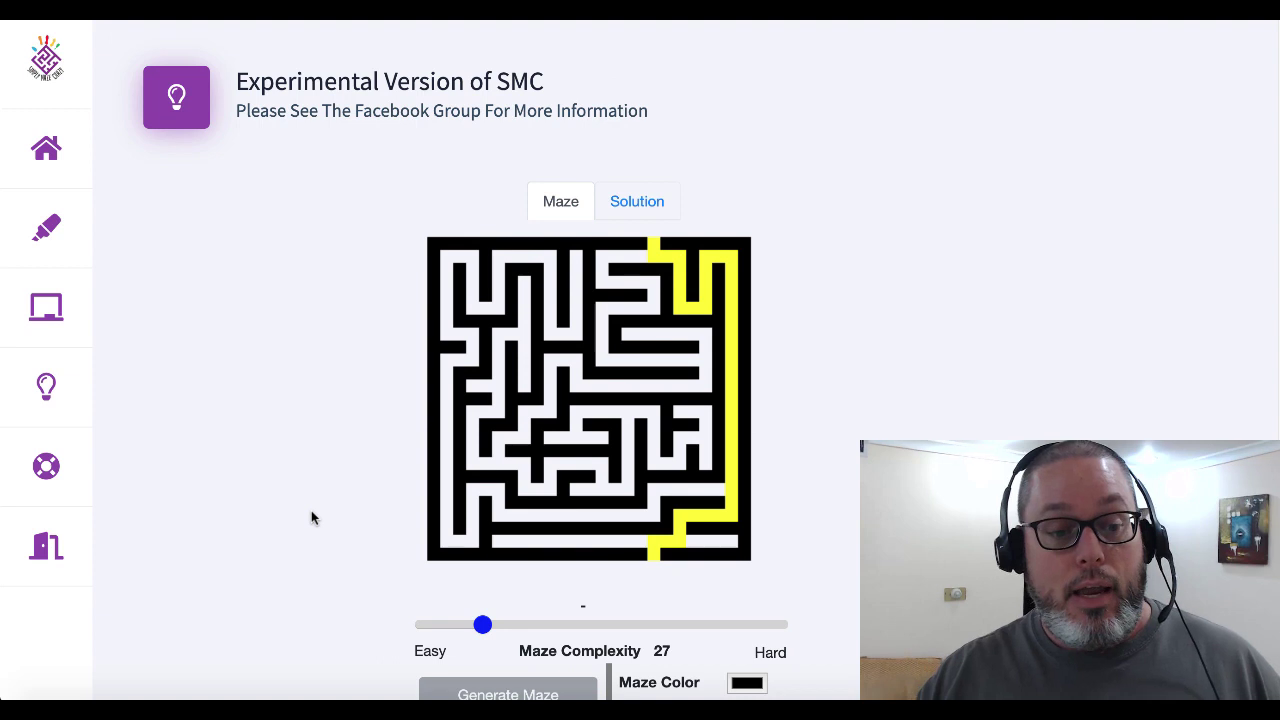
click(47, 234)
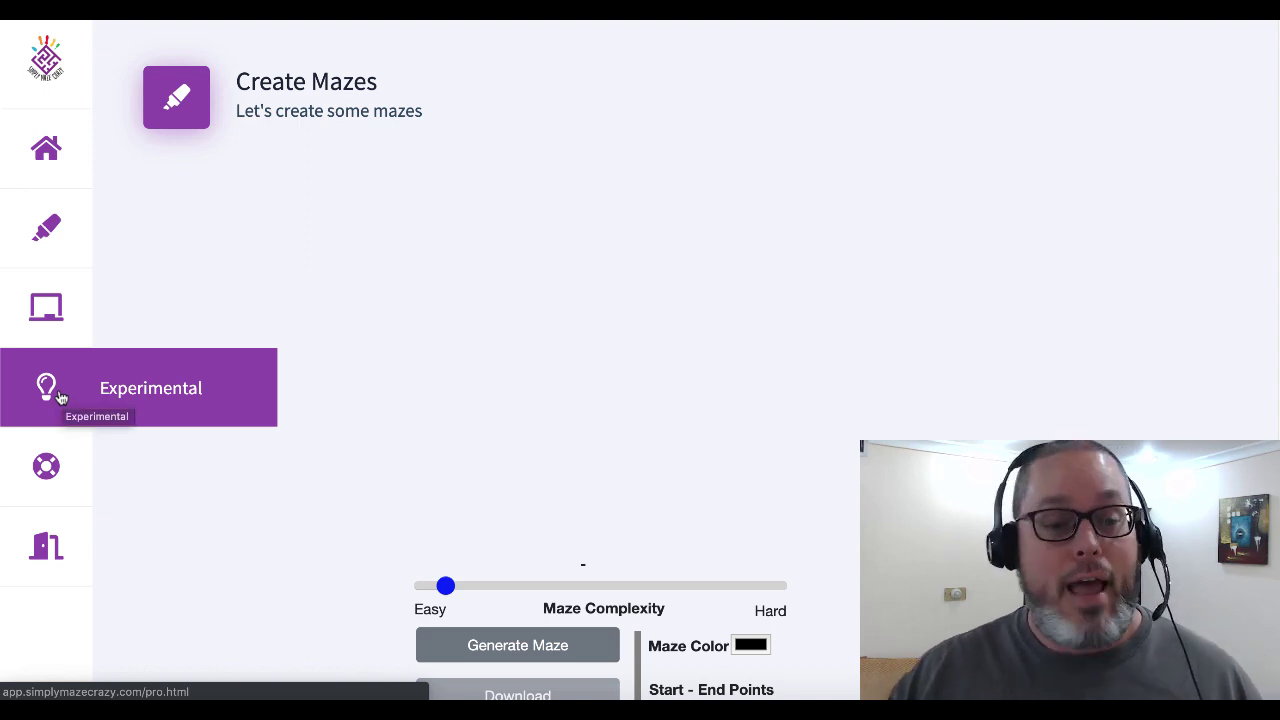
click(56, 394)
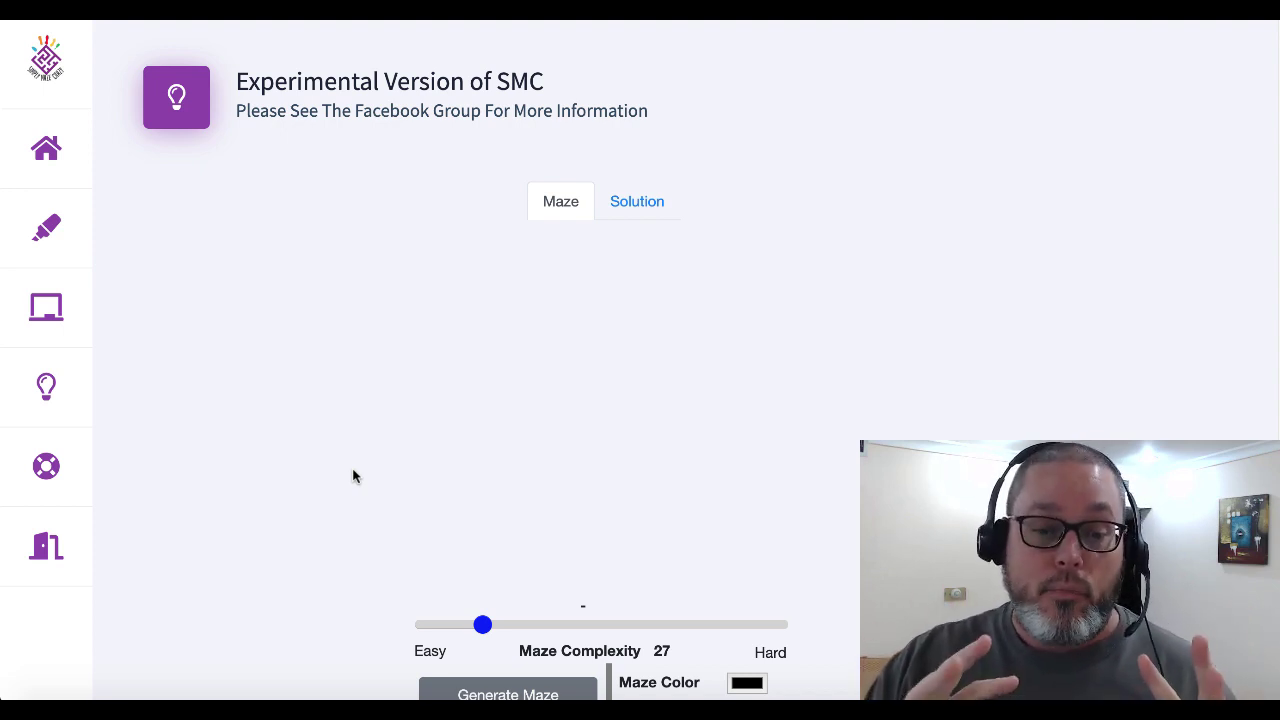
- Keep Generate Solution on, raise Maze Complexity from 27 to 31 and generate a new maze
scroll(352, 476, down, 3)
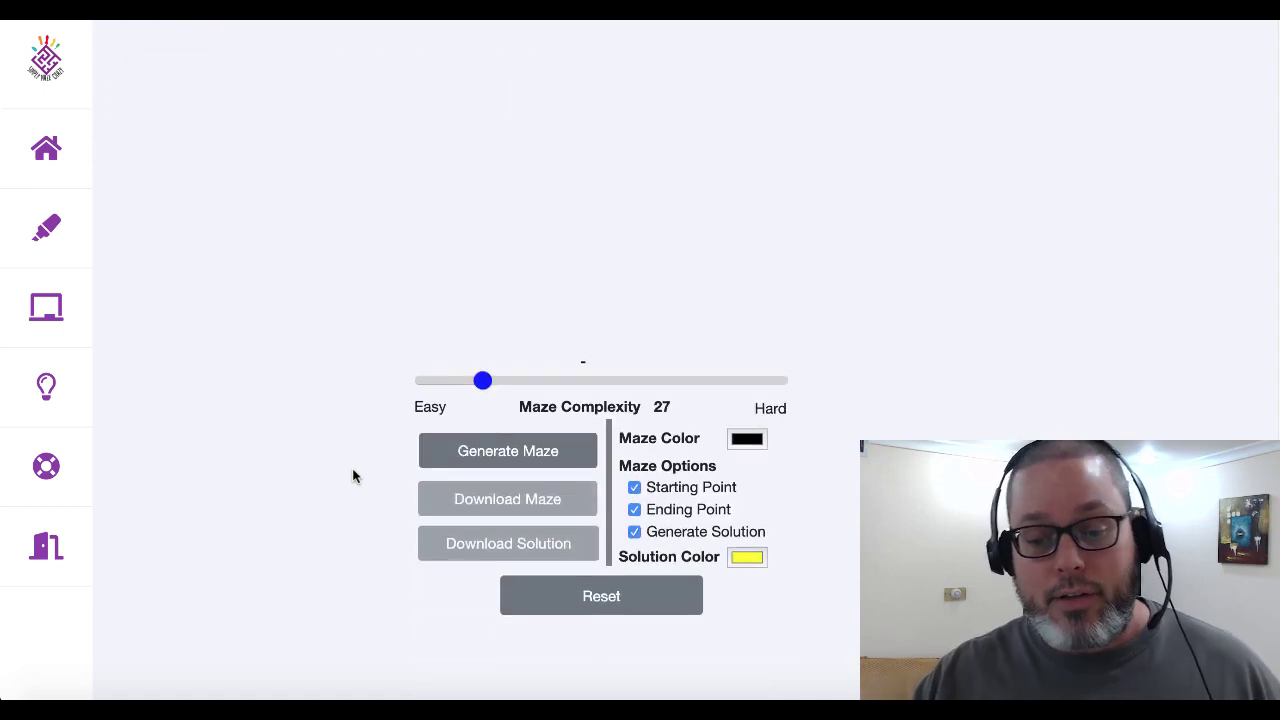
click(634, 526)
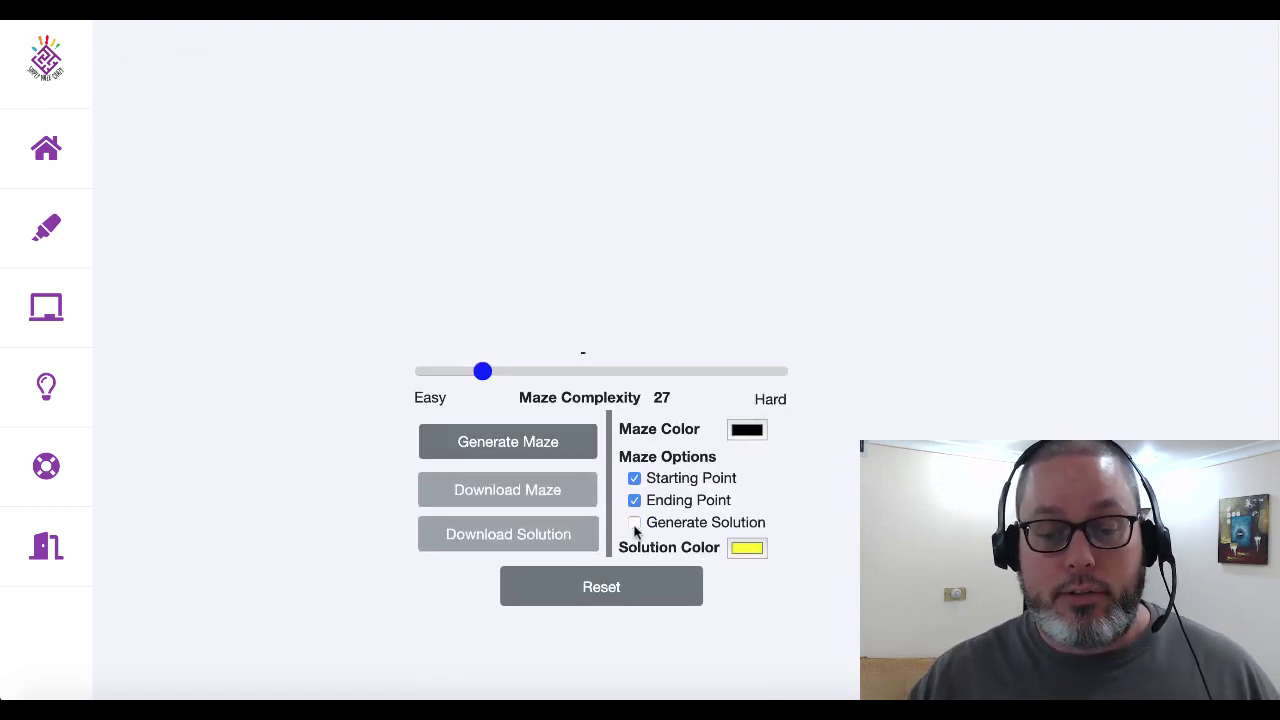
click(634, 530)
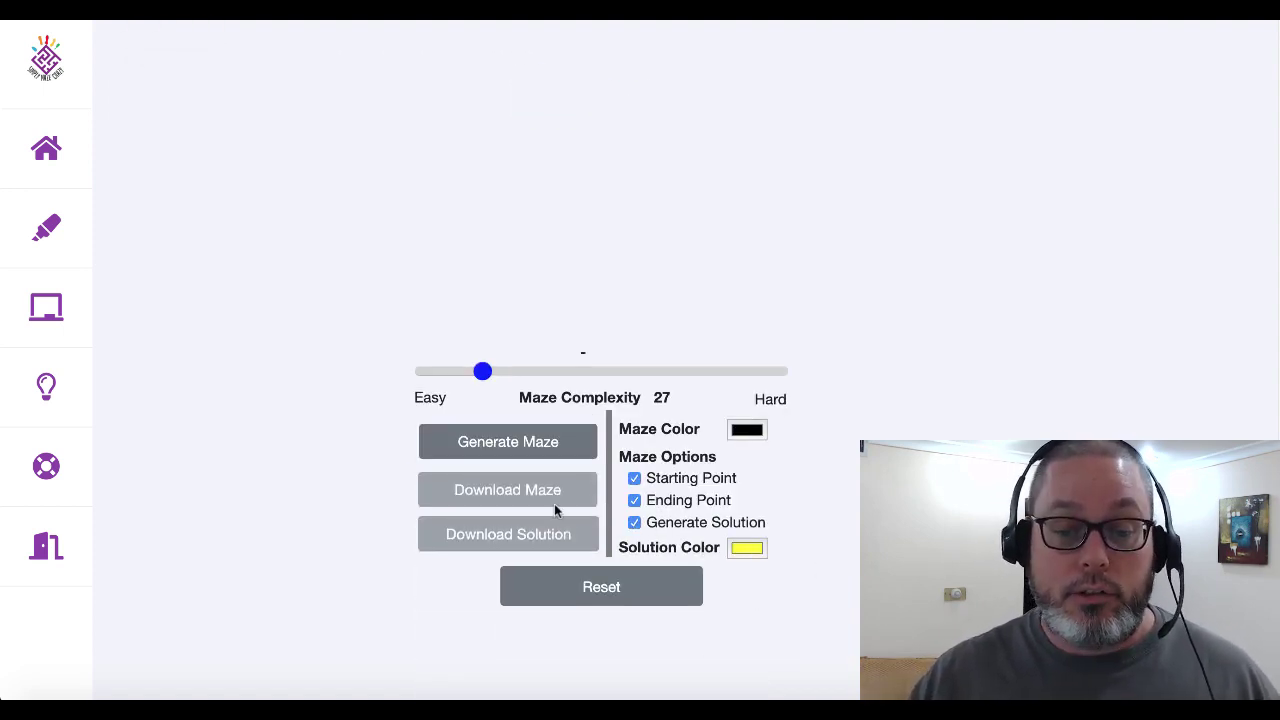
triple_click(660, 400)
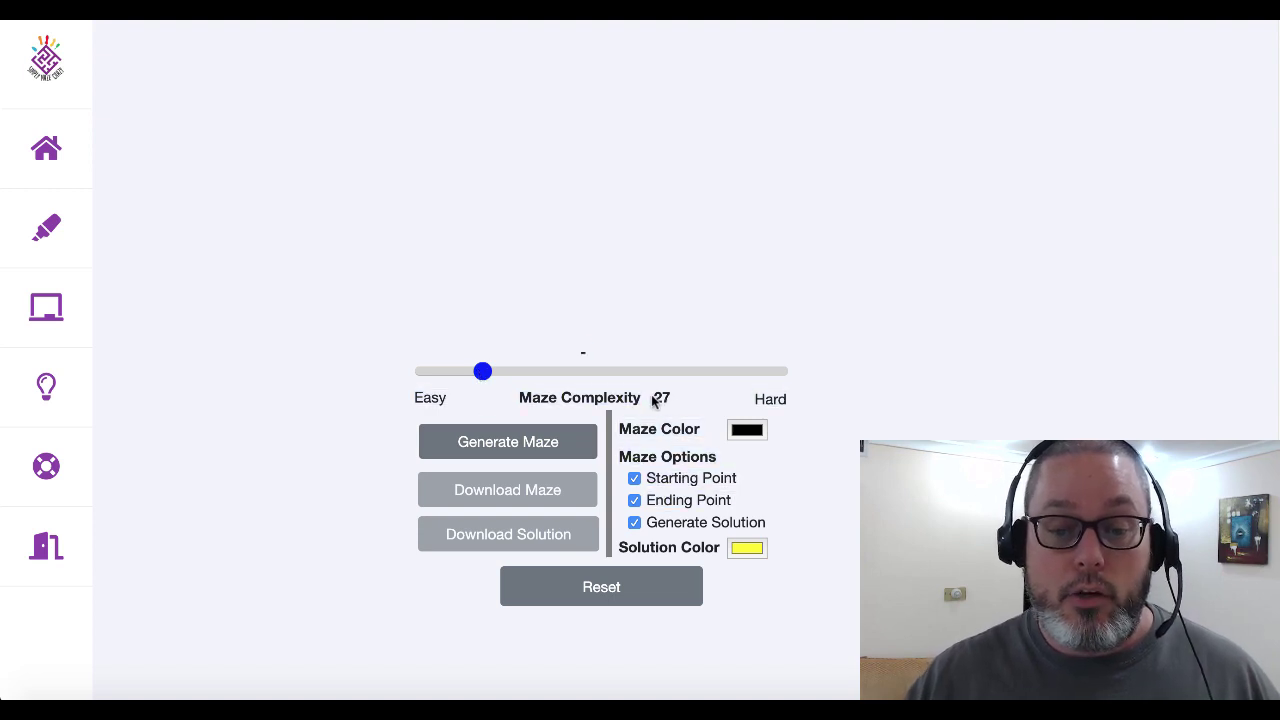
click(658, 400)
double_click(658, 400)
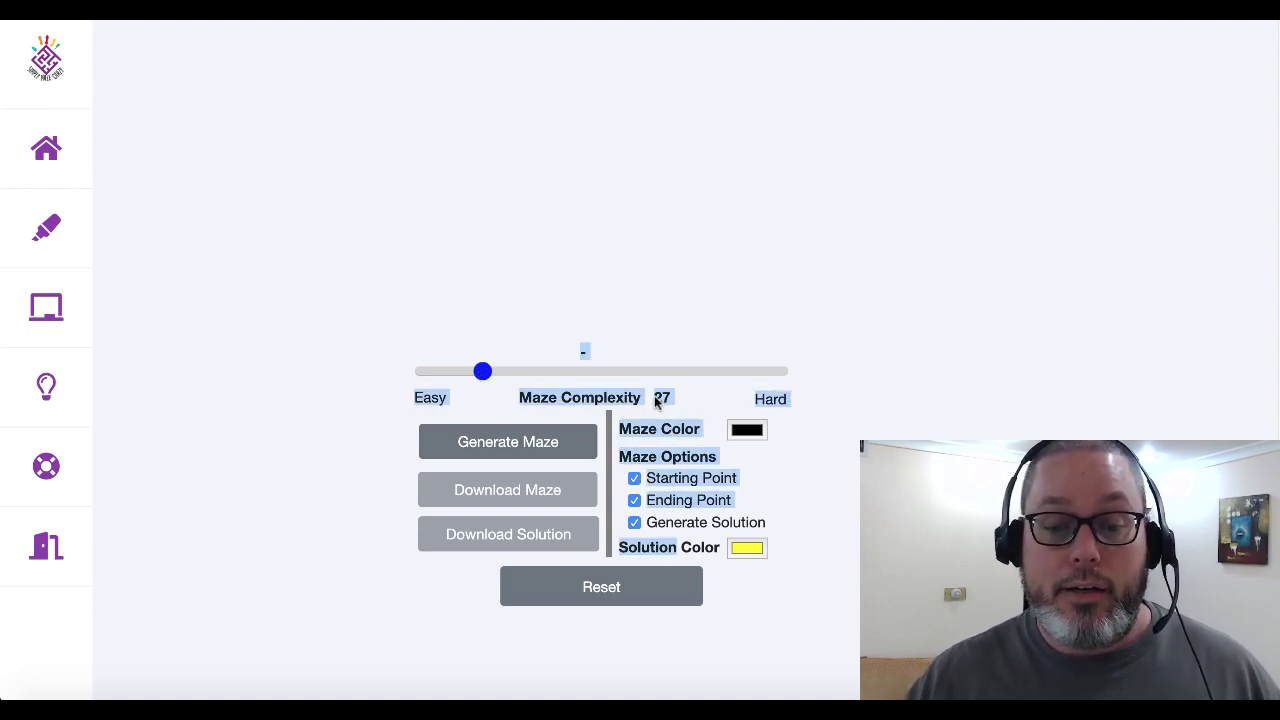
mouse_move(480, 373)
mouse_down()
mouse_move(466, 375)
mouse_move(495, 377)
mouse_up()
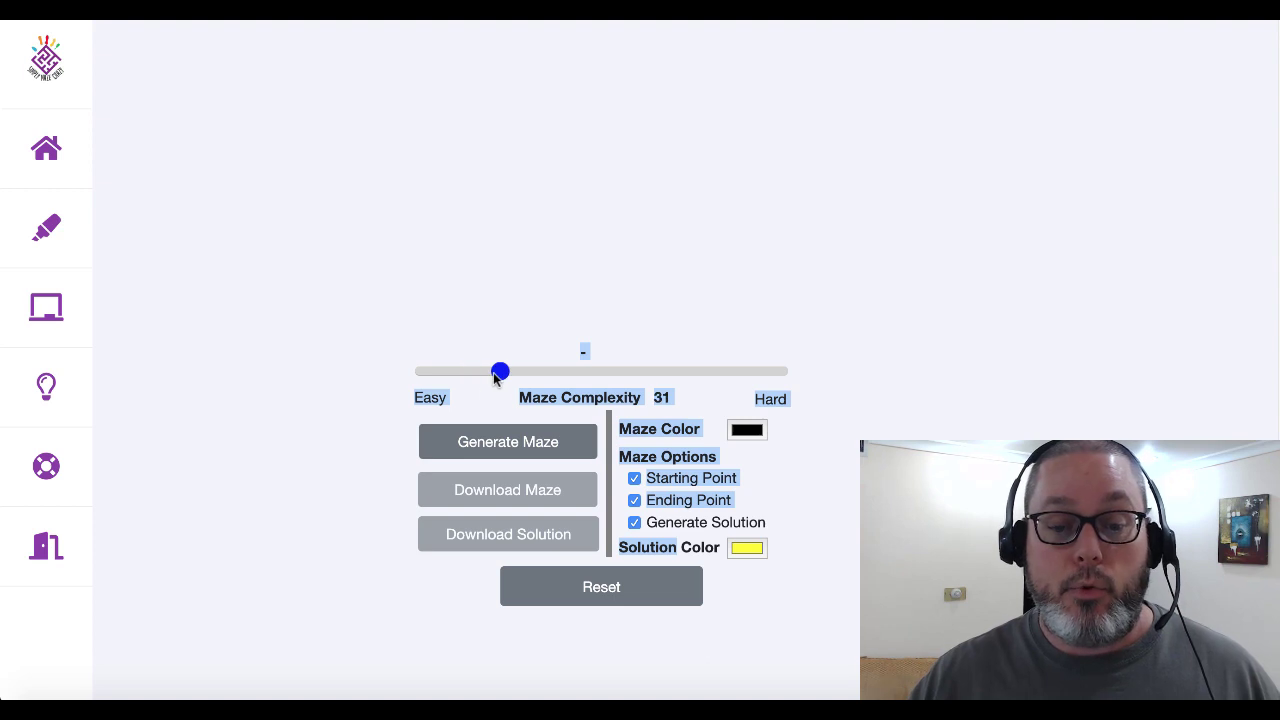
click(360, 452)
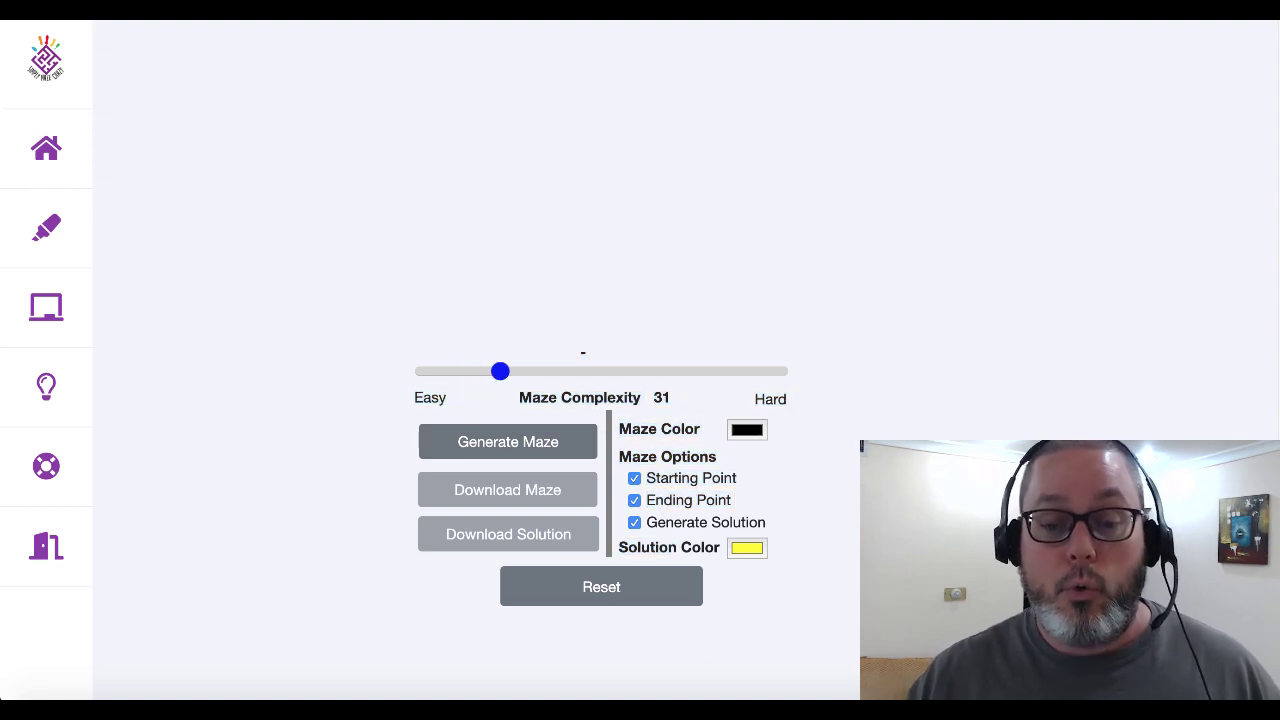
click(497, 445)
scroll(545, 320, up, 2)
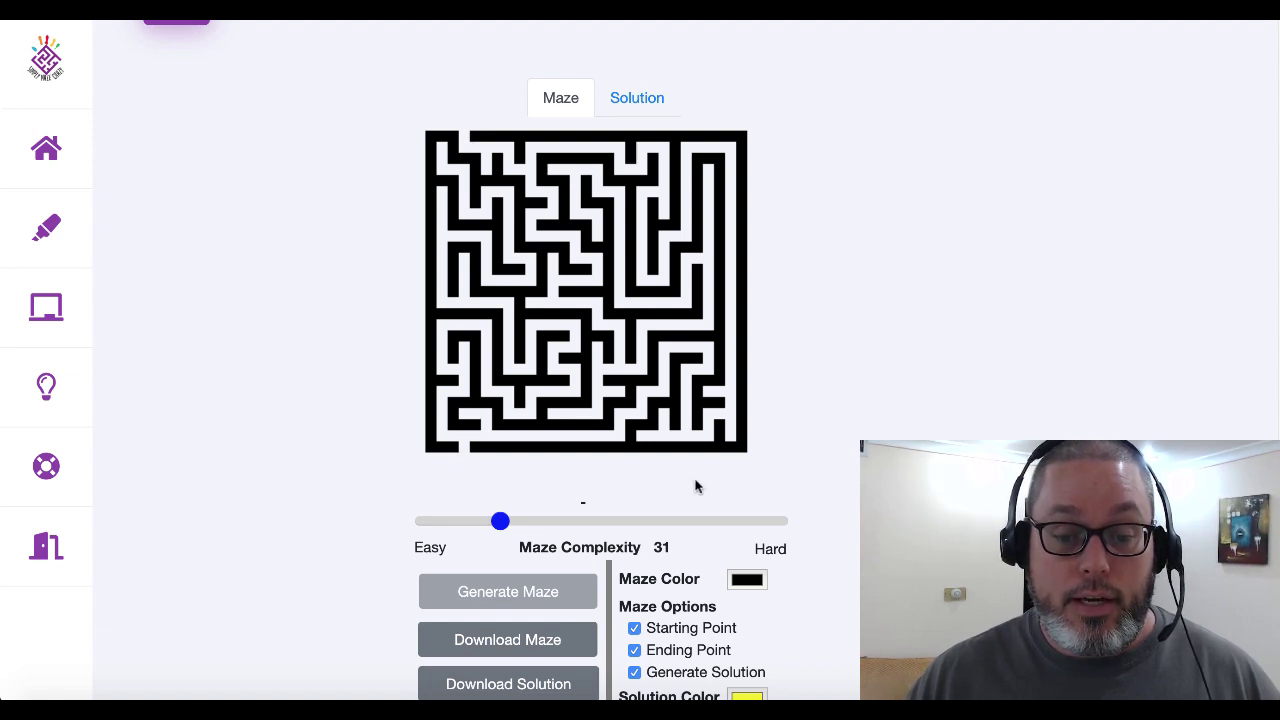
- Show the yellow solution path and download the maze as maze-31c.png
scroll(690, 540, down, 1)
scroll(686, 610, up, 1)
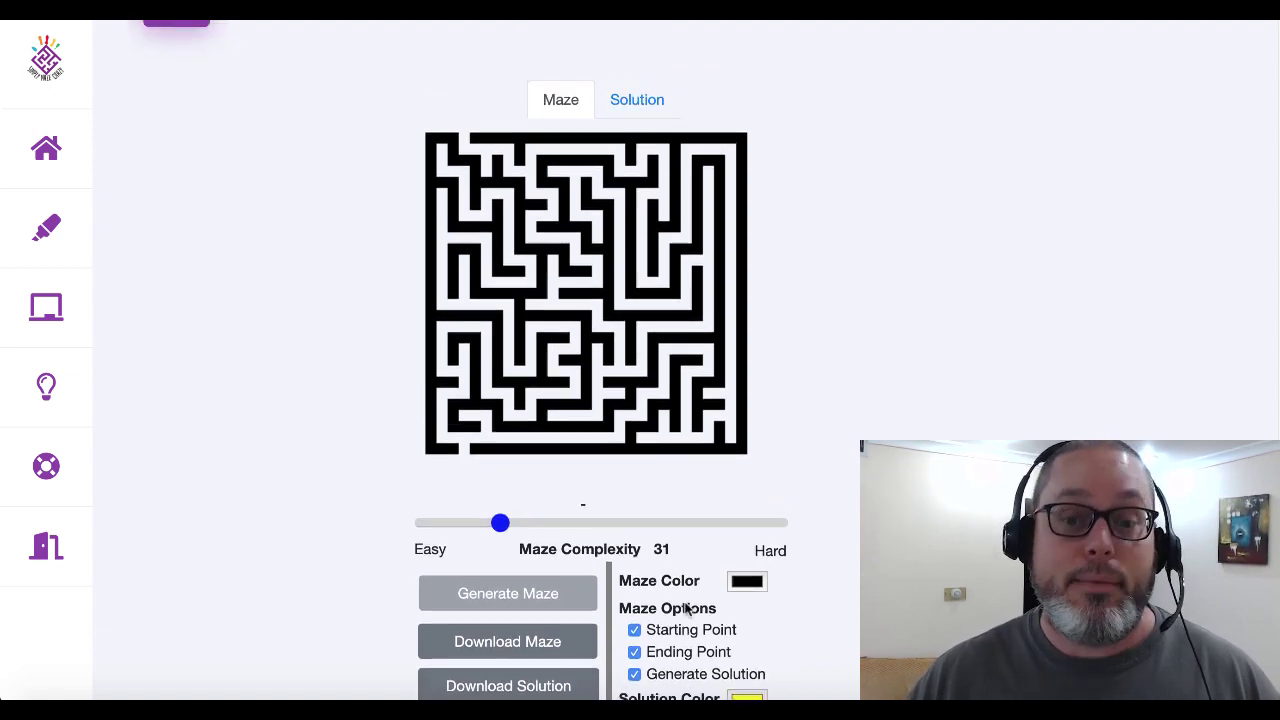
click(630, 100)
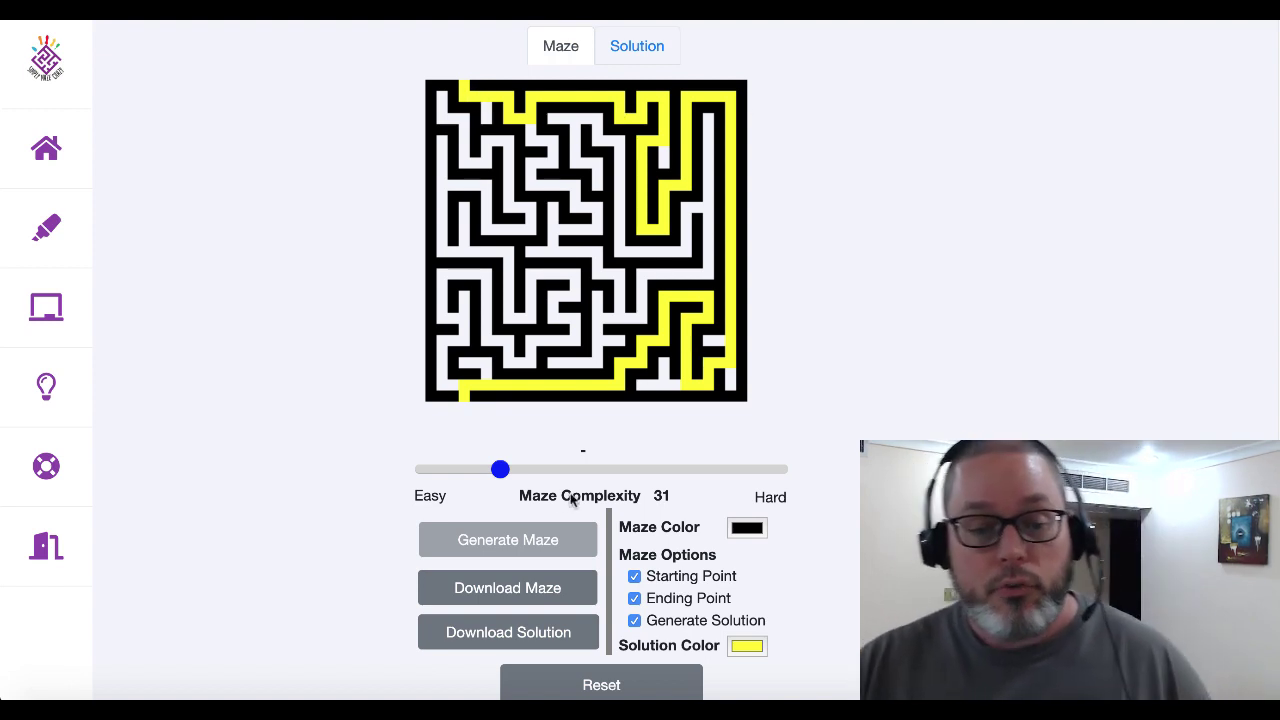
click(505, 590)
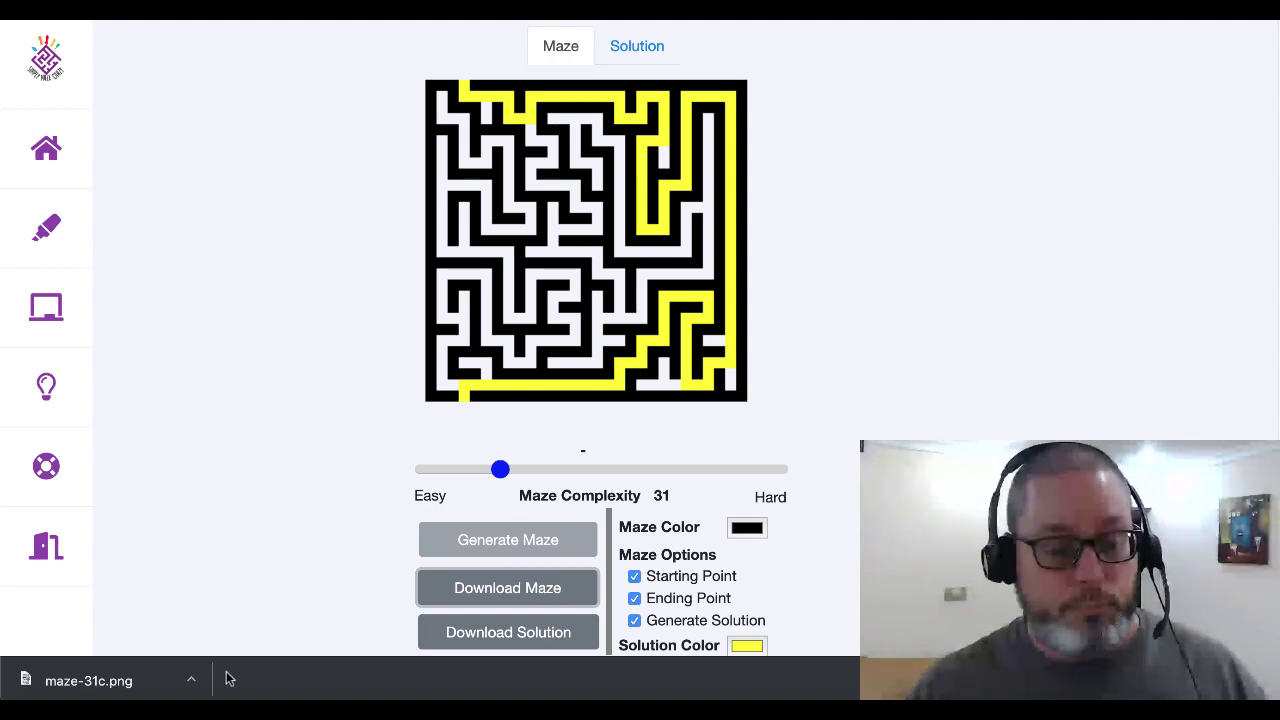
- Open the downloaded maze-31c.png to check it, then close the preview
click(191, 680)
click(225, 611)
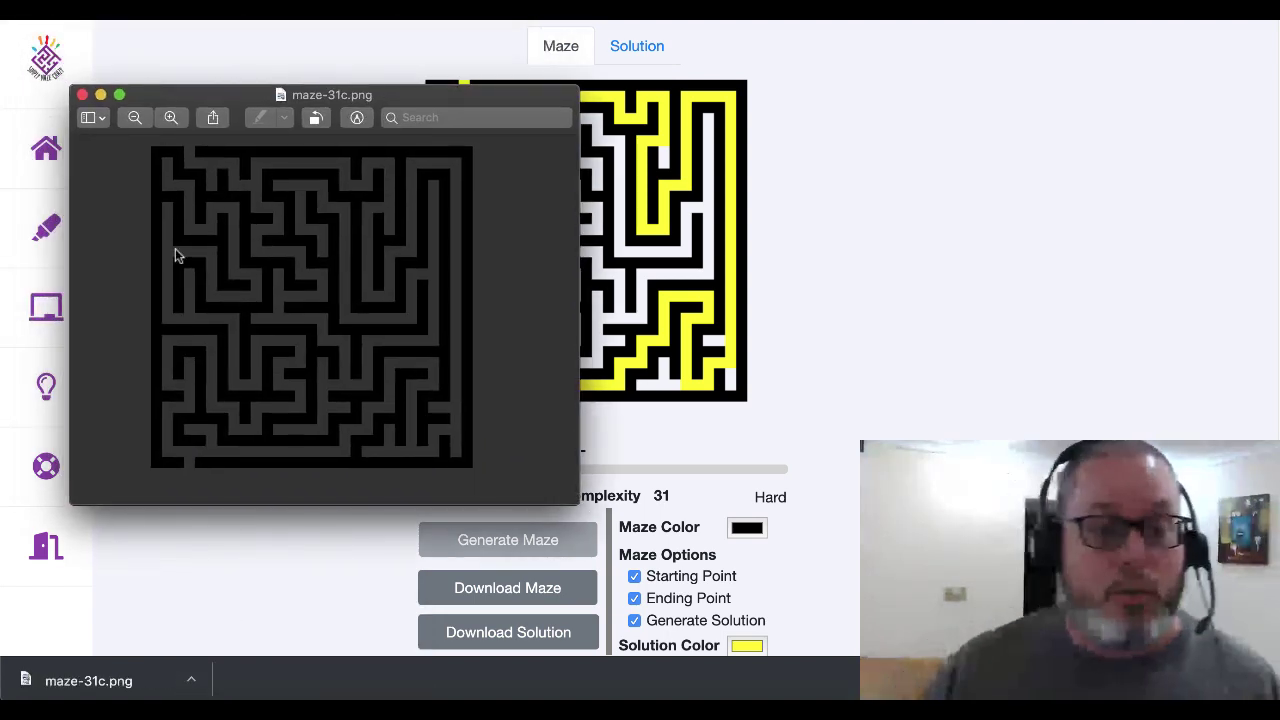
click(82, 95)
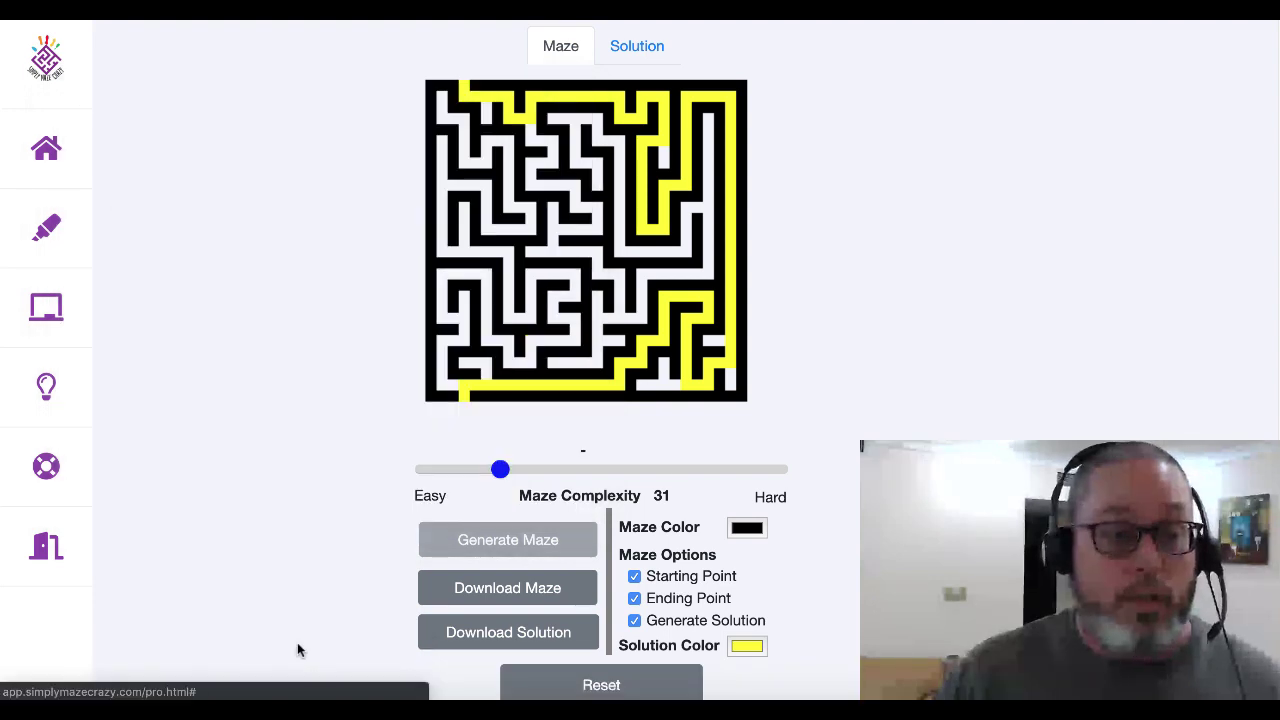
- Back in Google Docs, upload maze-31c.png from Downloads into the document
key(ctrl+Tab)
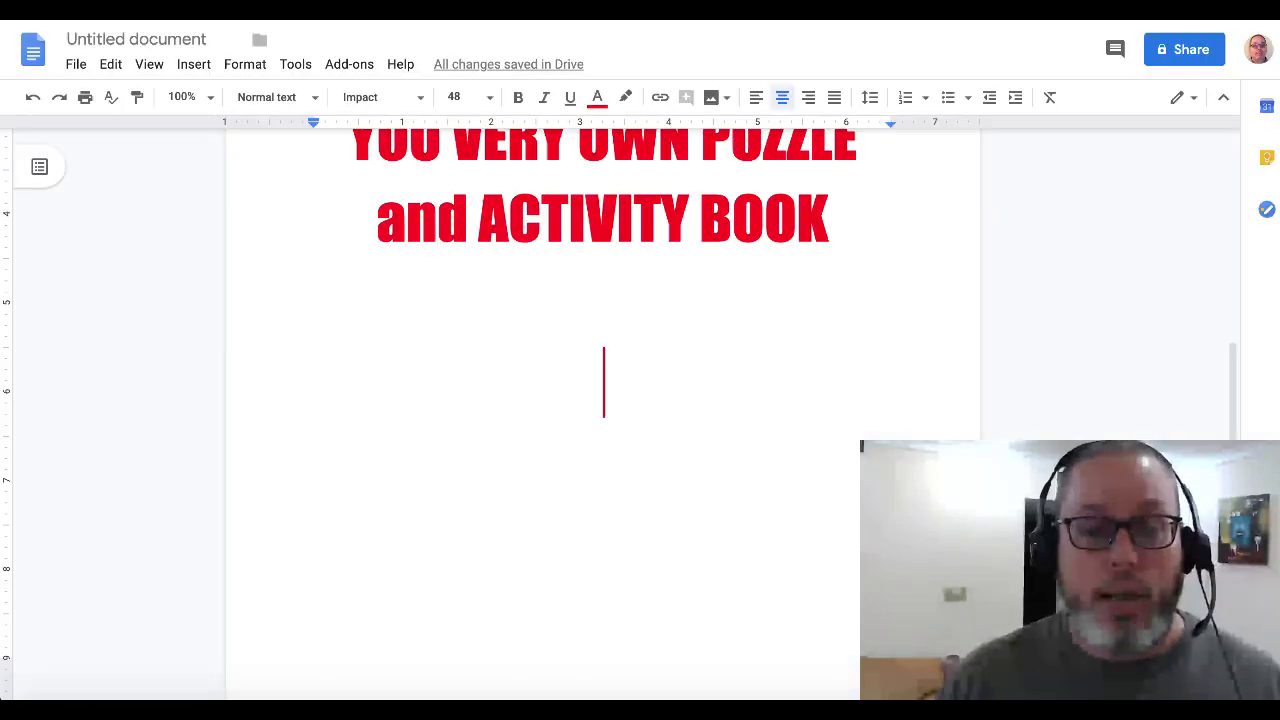
click(190, 64)
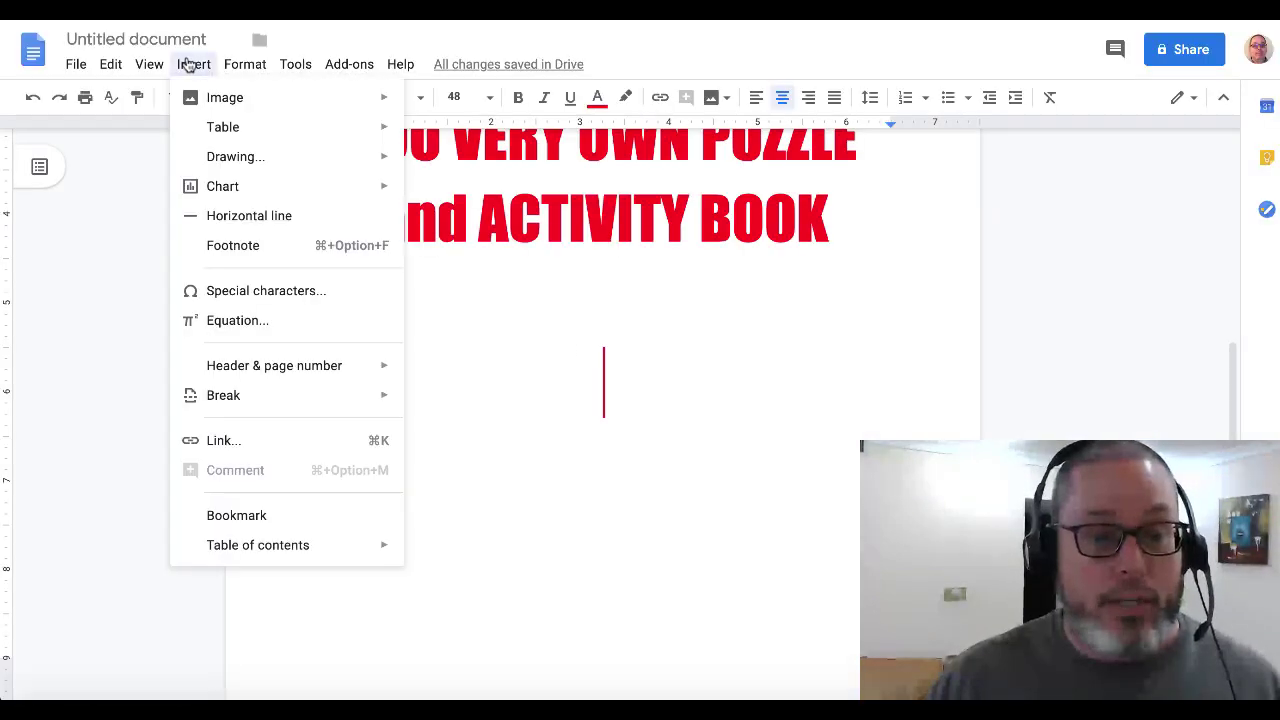
mouse_move(222, 98)
click(430, 104)
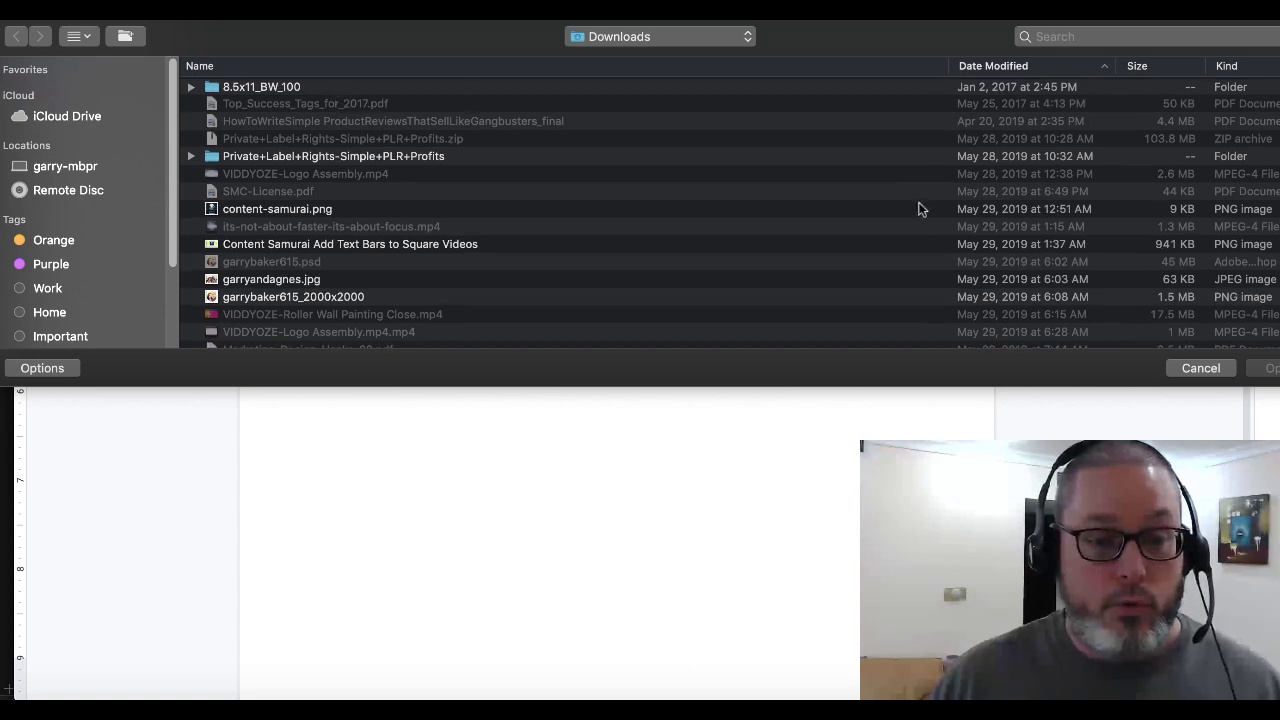
click(988, 66)
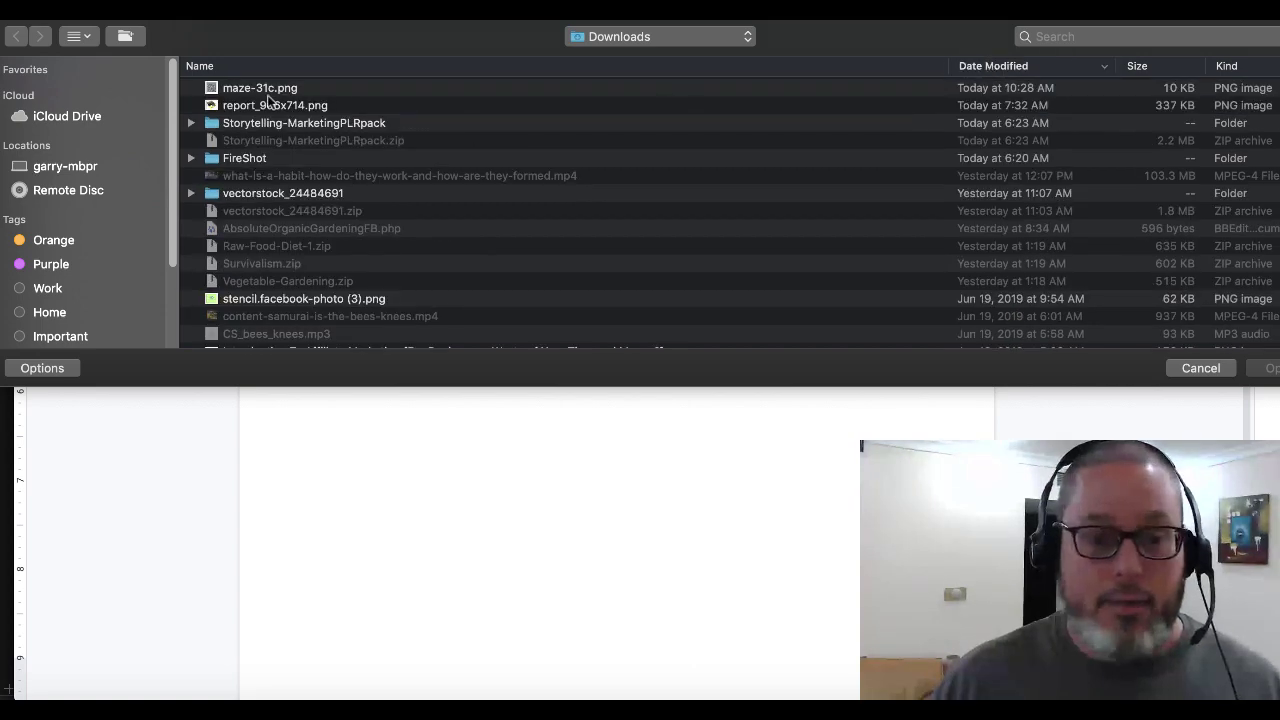
double_click(255, 88)
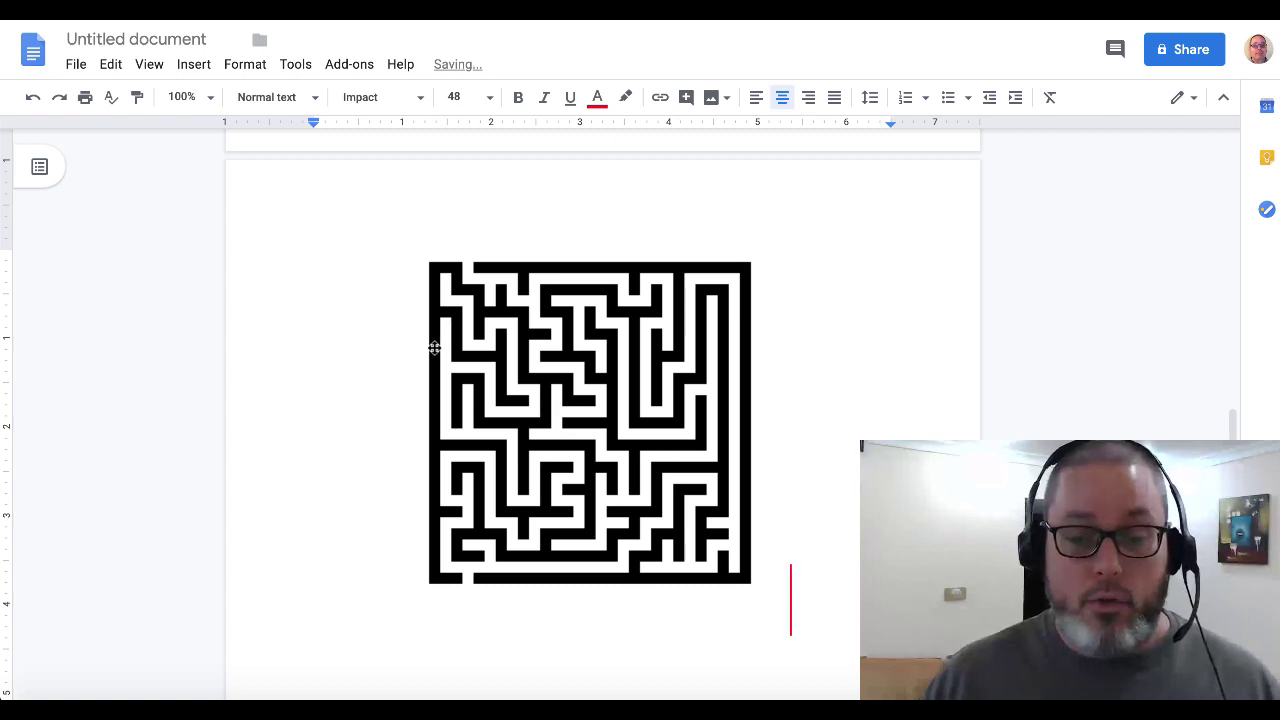
- Enlarge the maze image by its corner handle to fill the page margins
click(436, 345)
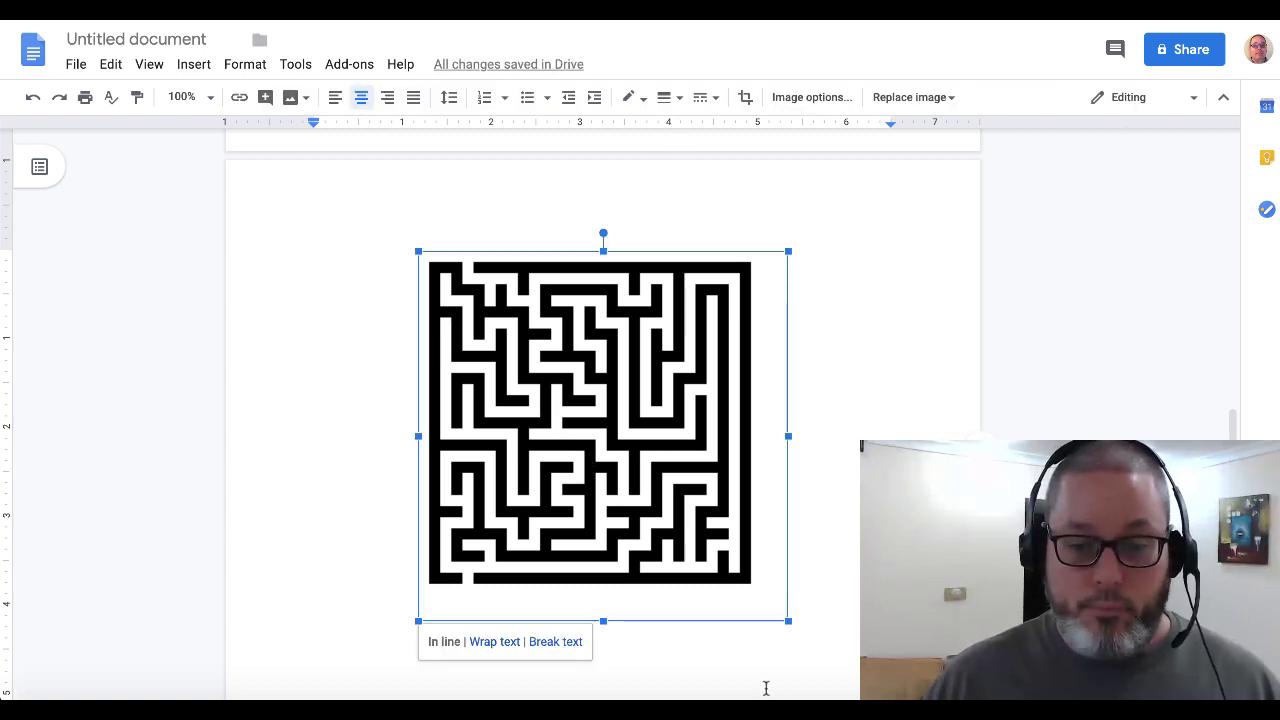
drag(789, 622, 906, 705)
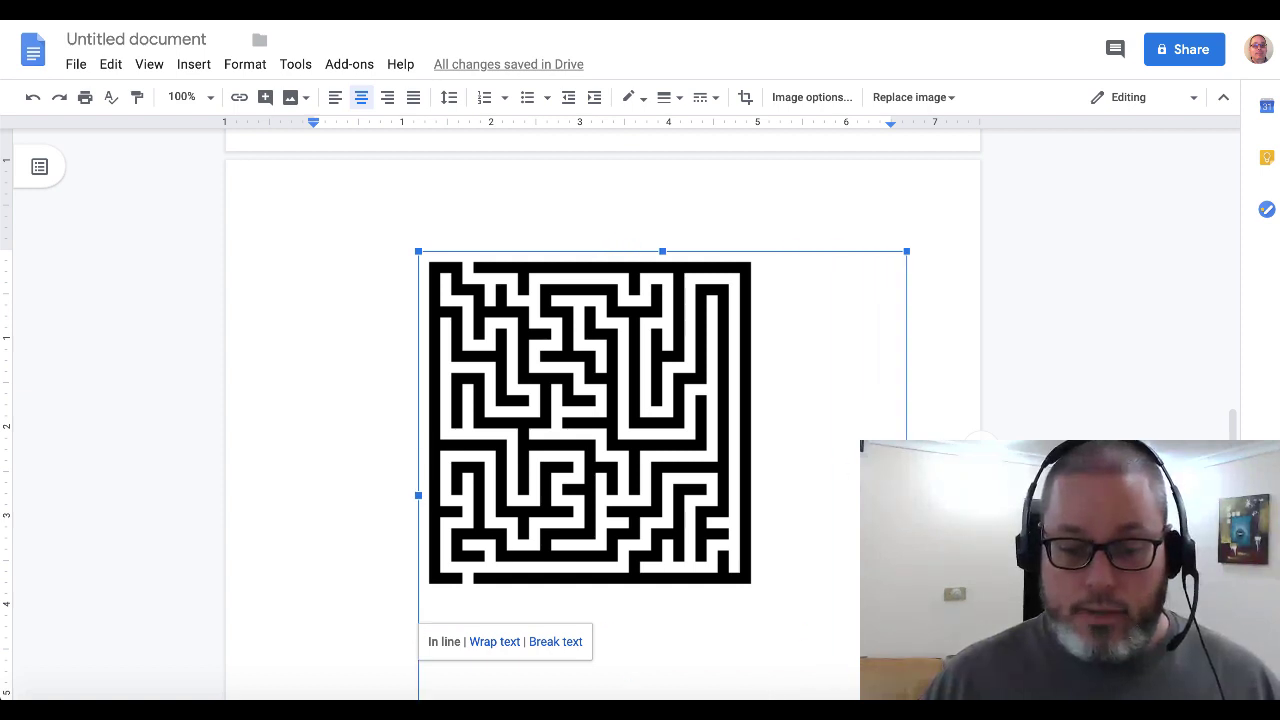
scroll(739, 559, down, 2)
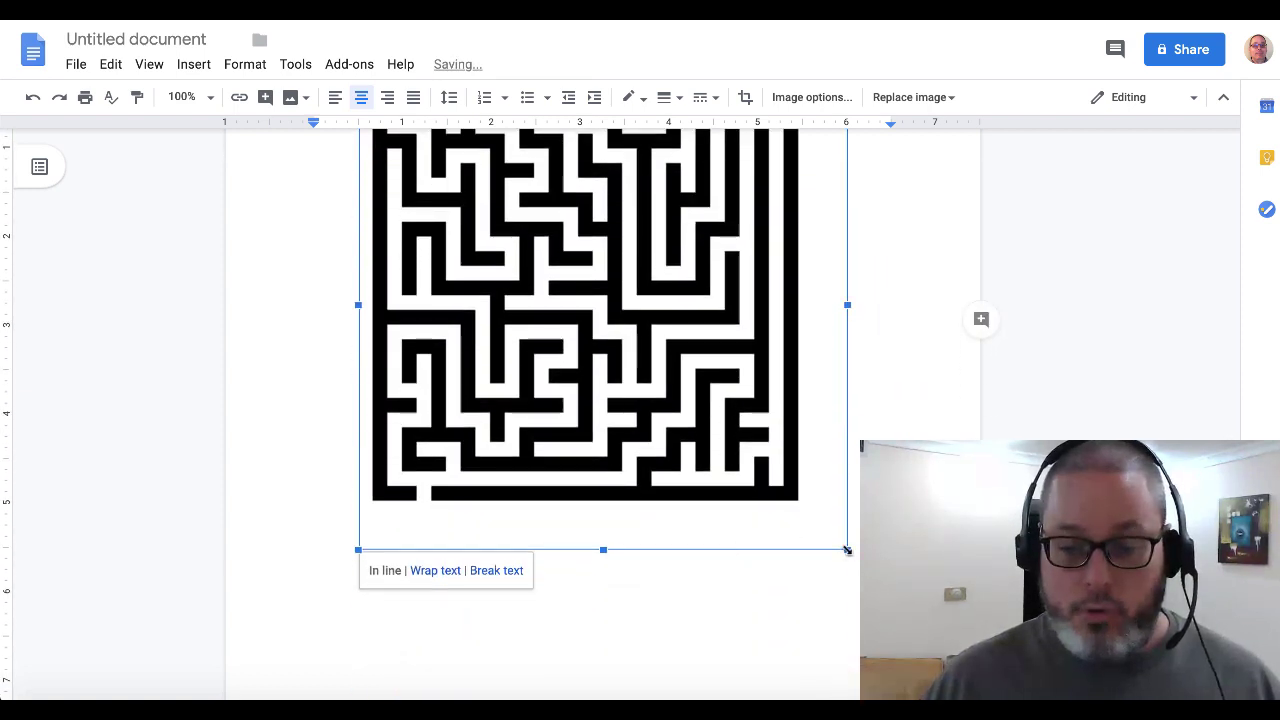
drag(847, 550, 951, 656)
scroll(770, 548, up, 1)
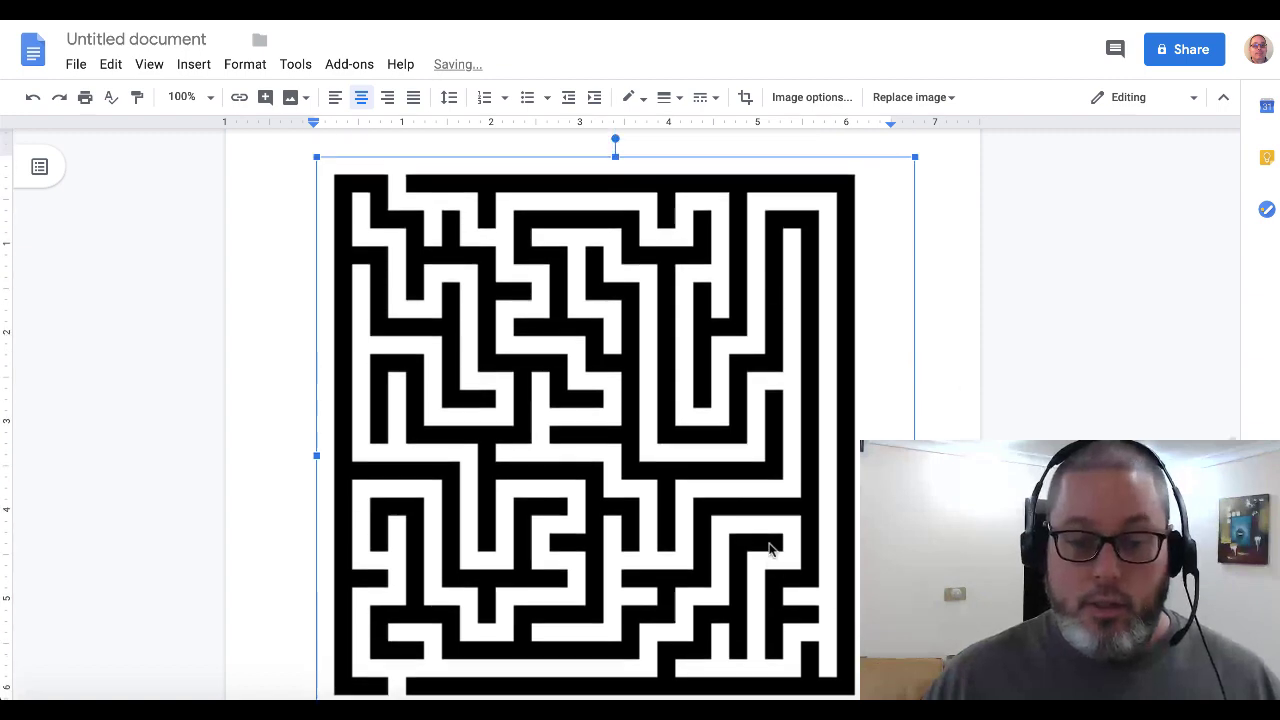
scroll(770, 548, up, 10)
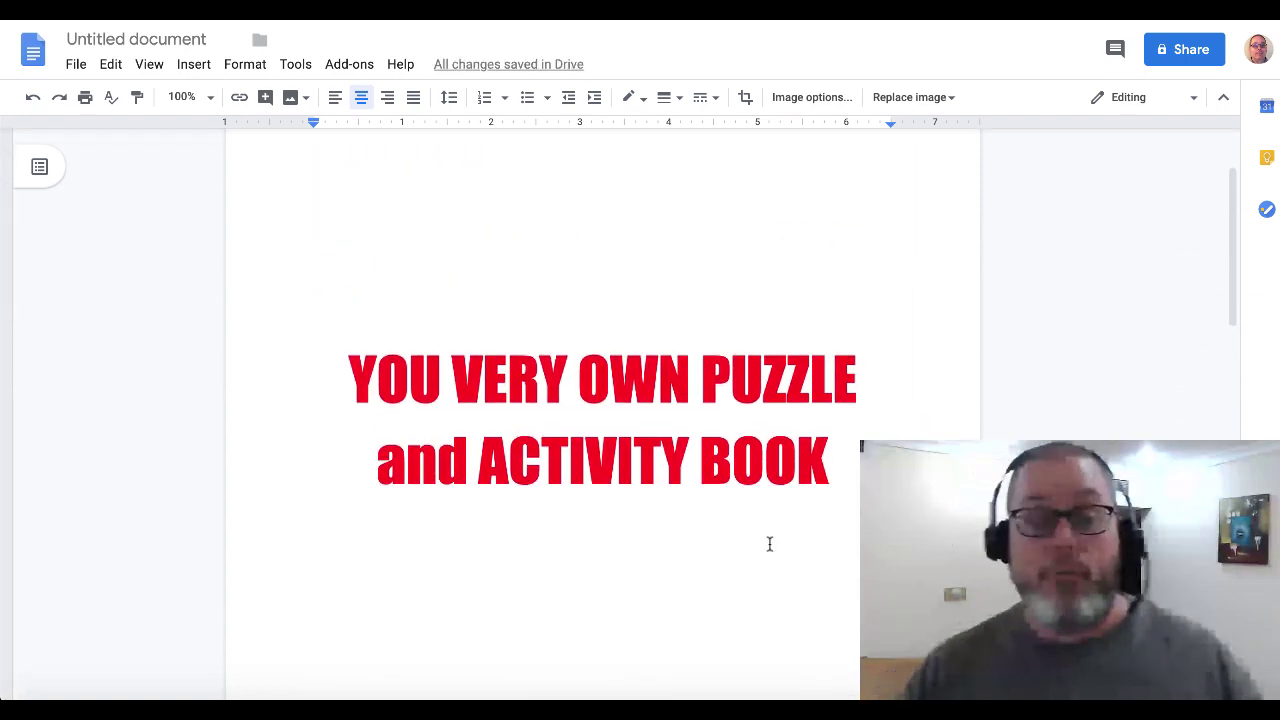
- Type the heading 'Solve the Maze', correcting the typo and 'SOlve' capitalisation
scroll(770, 544, down, 8)
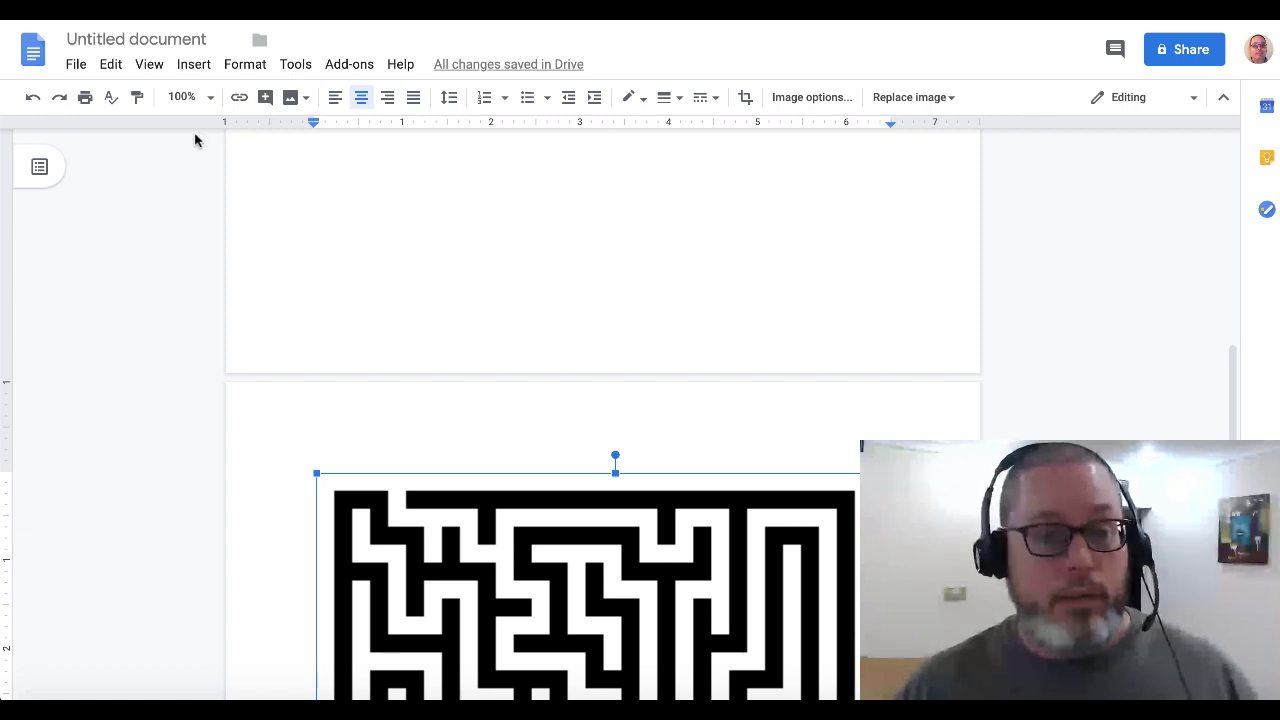
scroll(411, 402, up, 10)
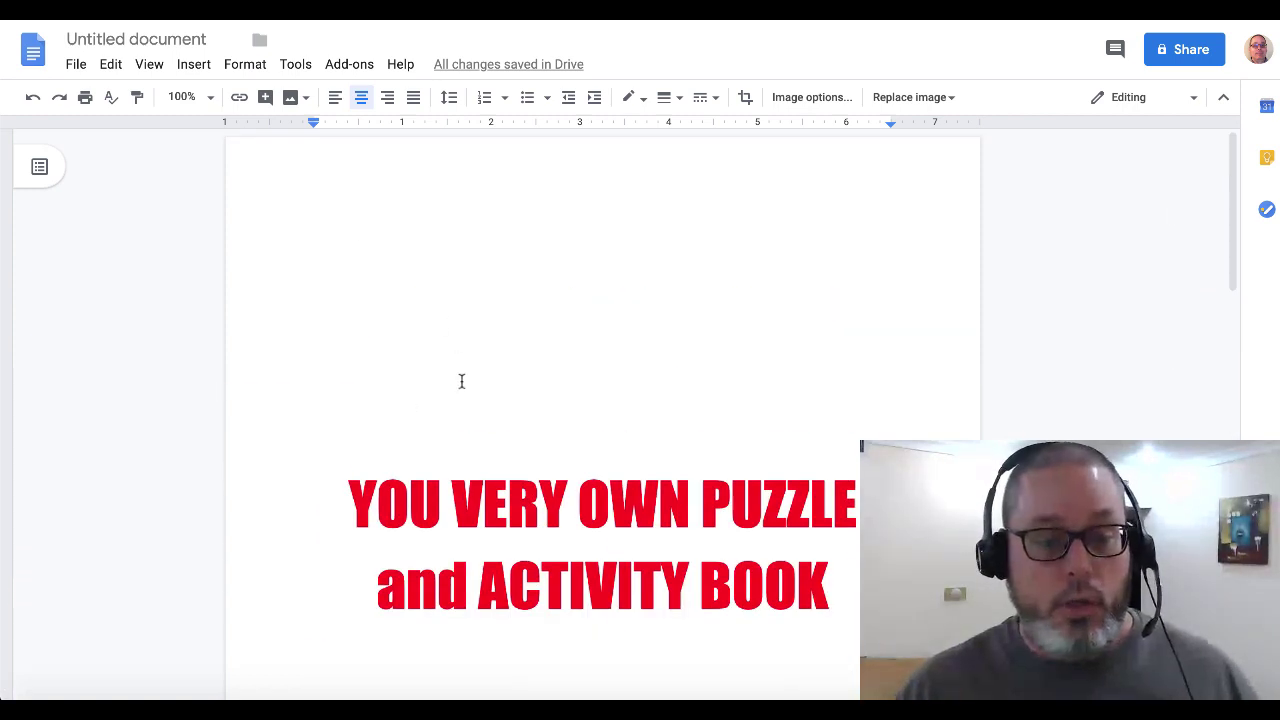
scroll(519, 420, down, 5)
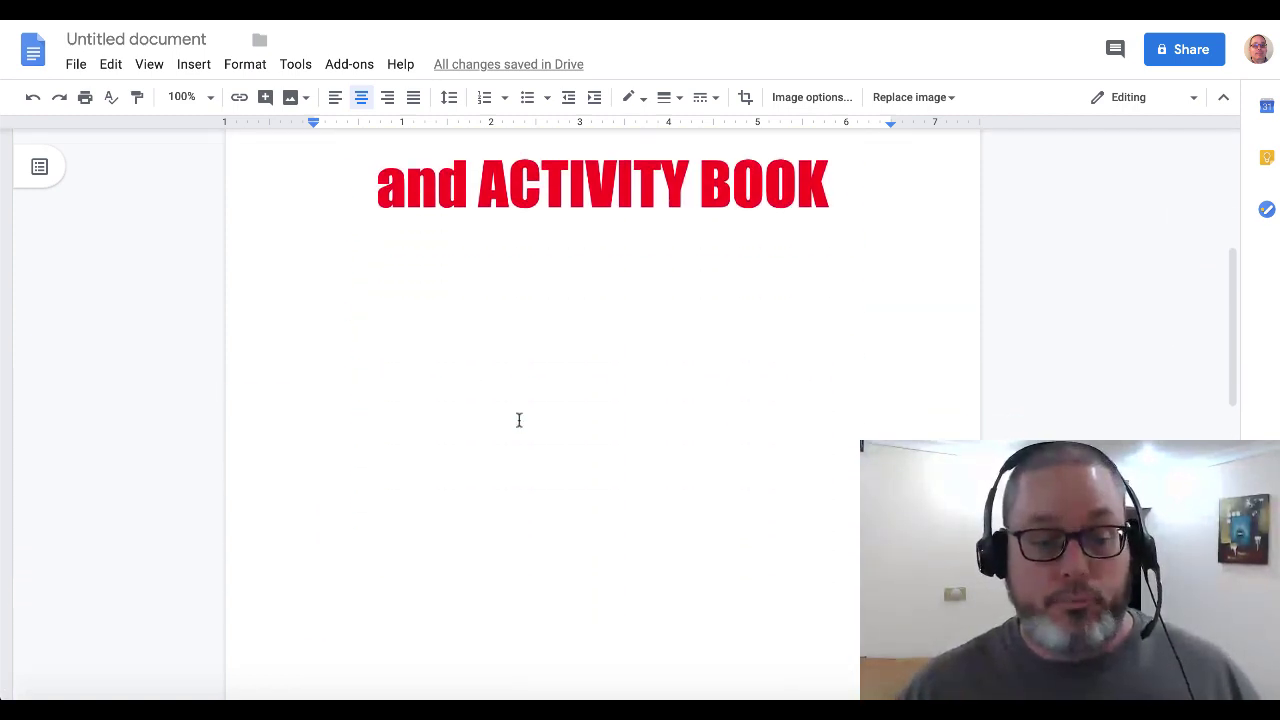
click(519, 420)
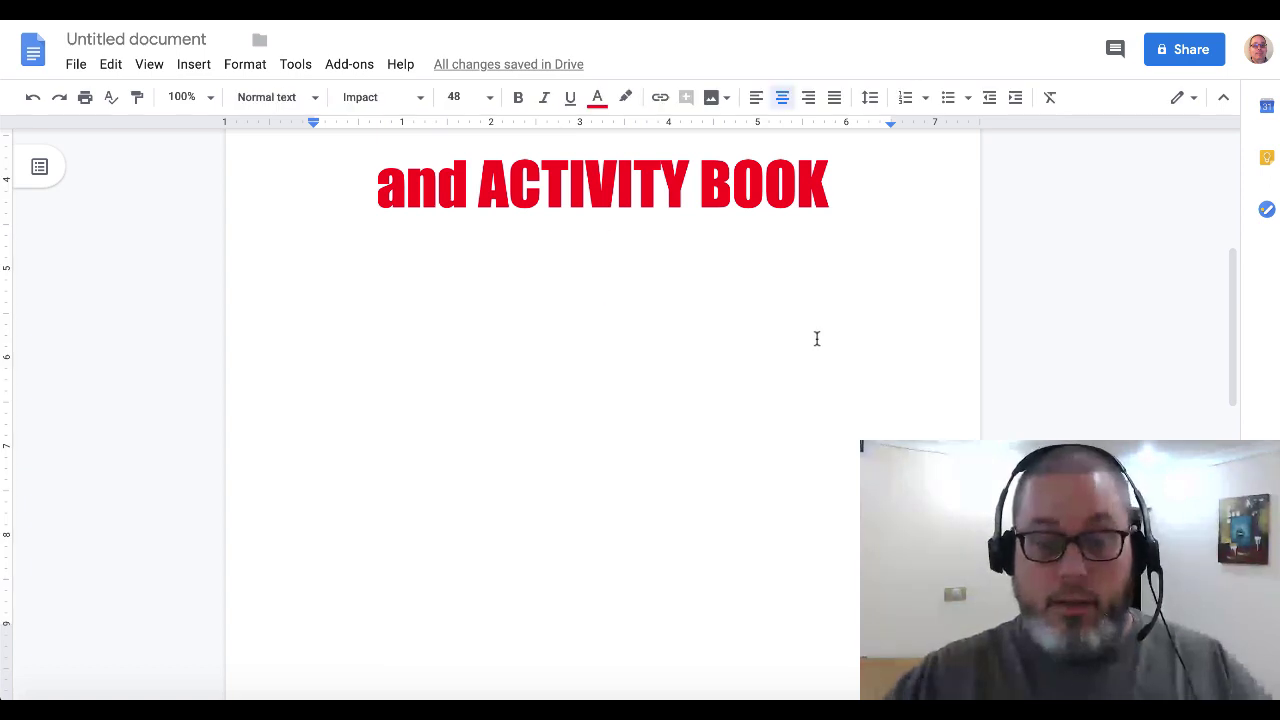
text(SOlve the)
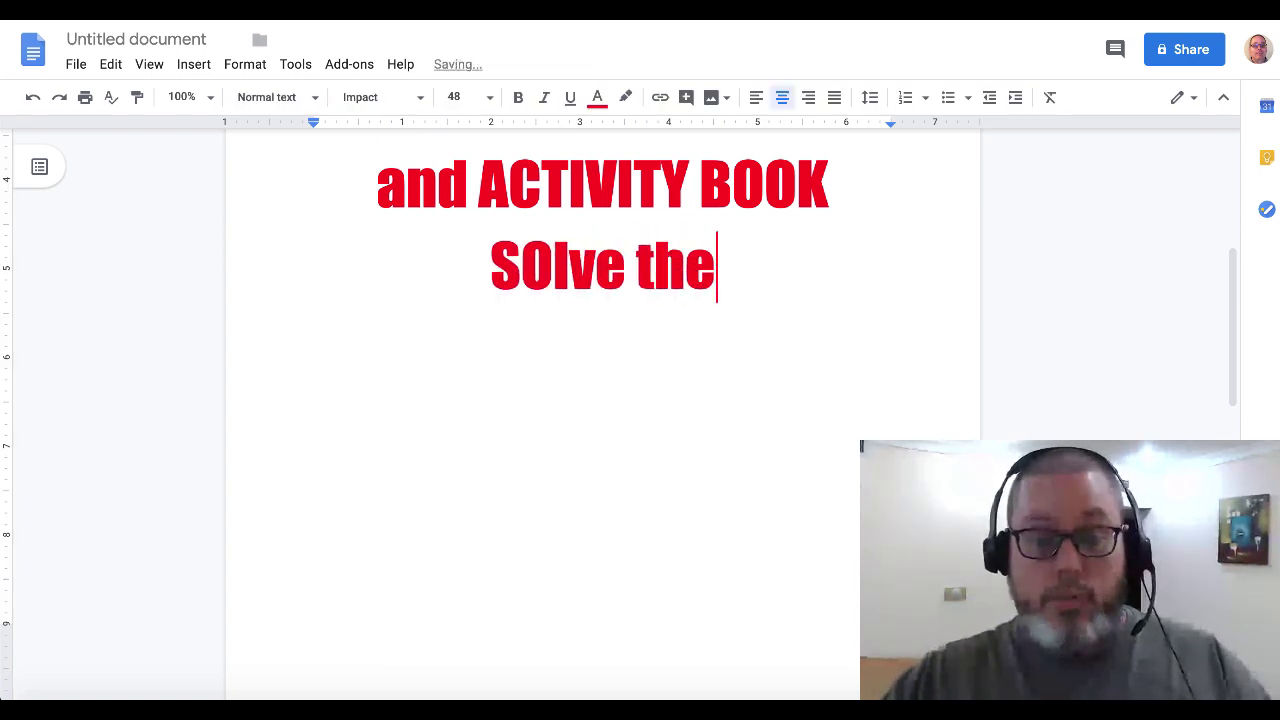
text( Mz)
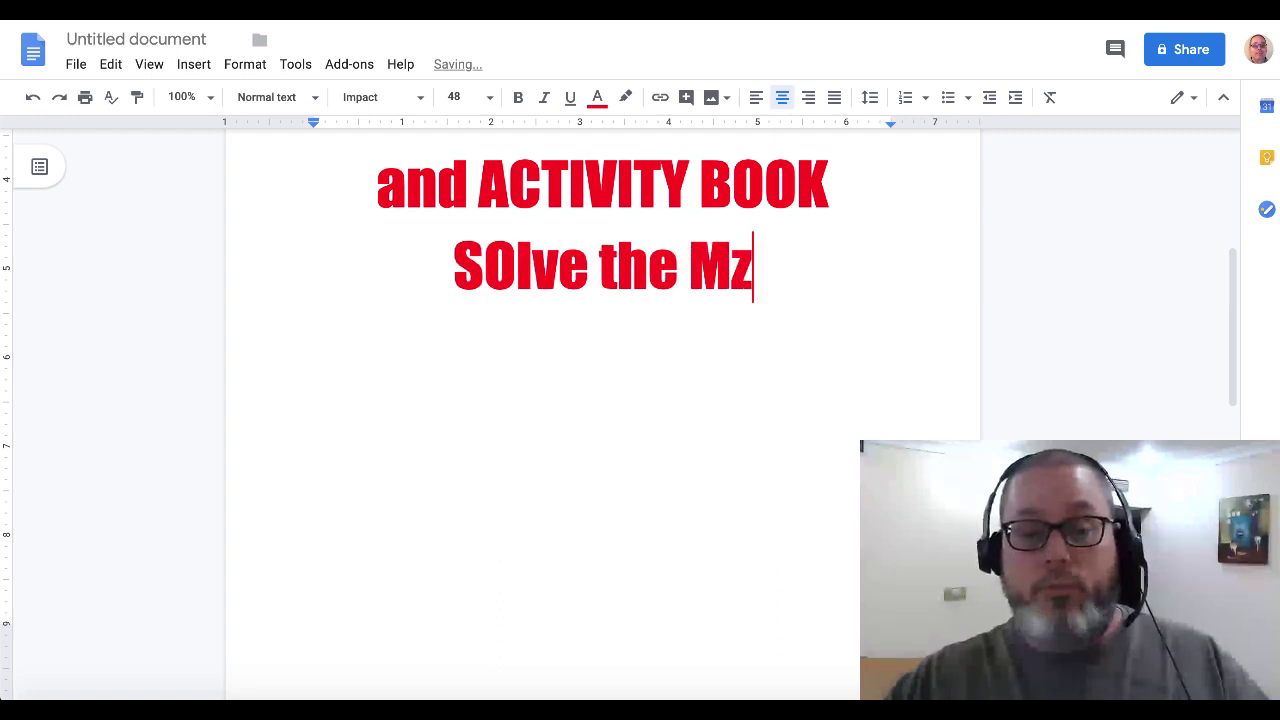
key(BackSpace)
text(aze)
click(486, 258)
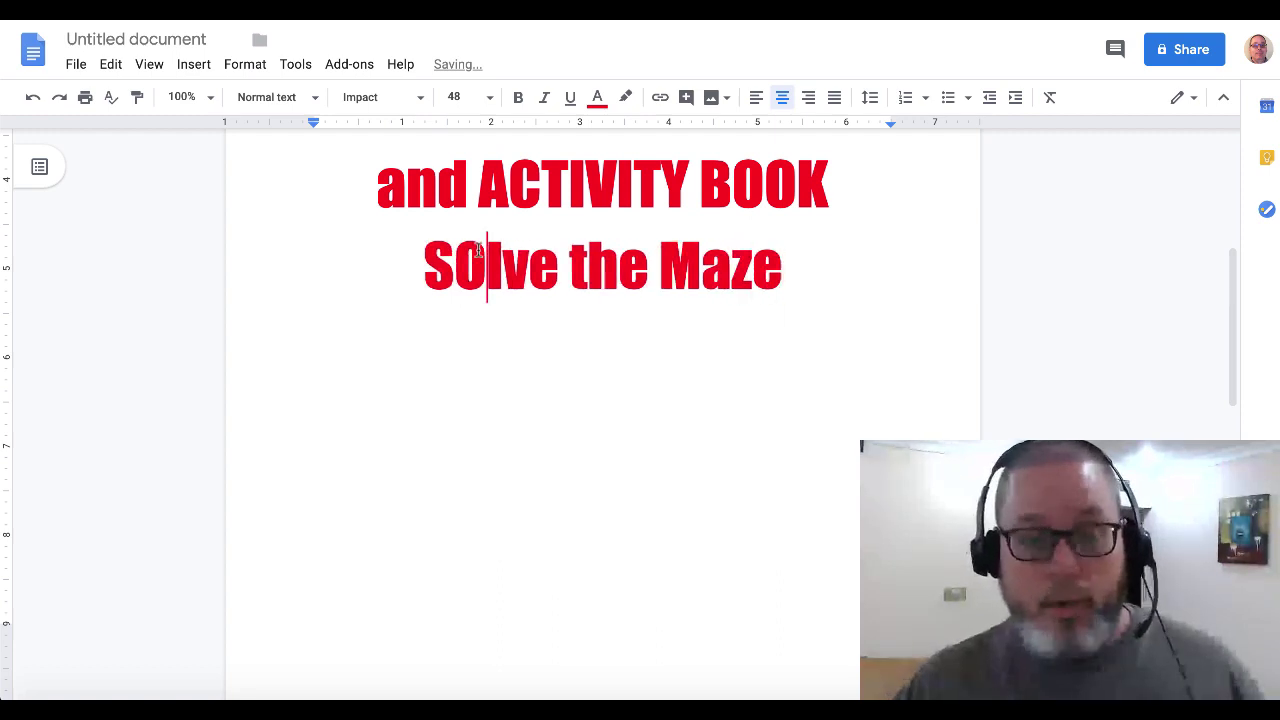
key(Delete)
key(BackSpace)
text(ol)
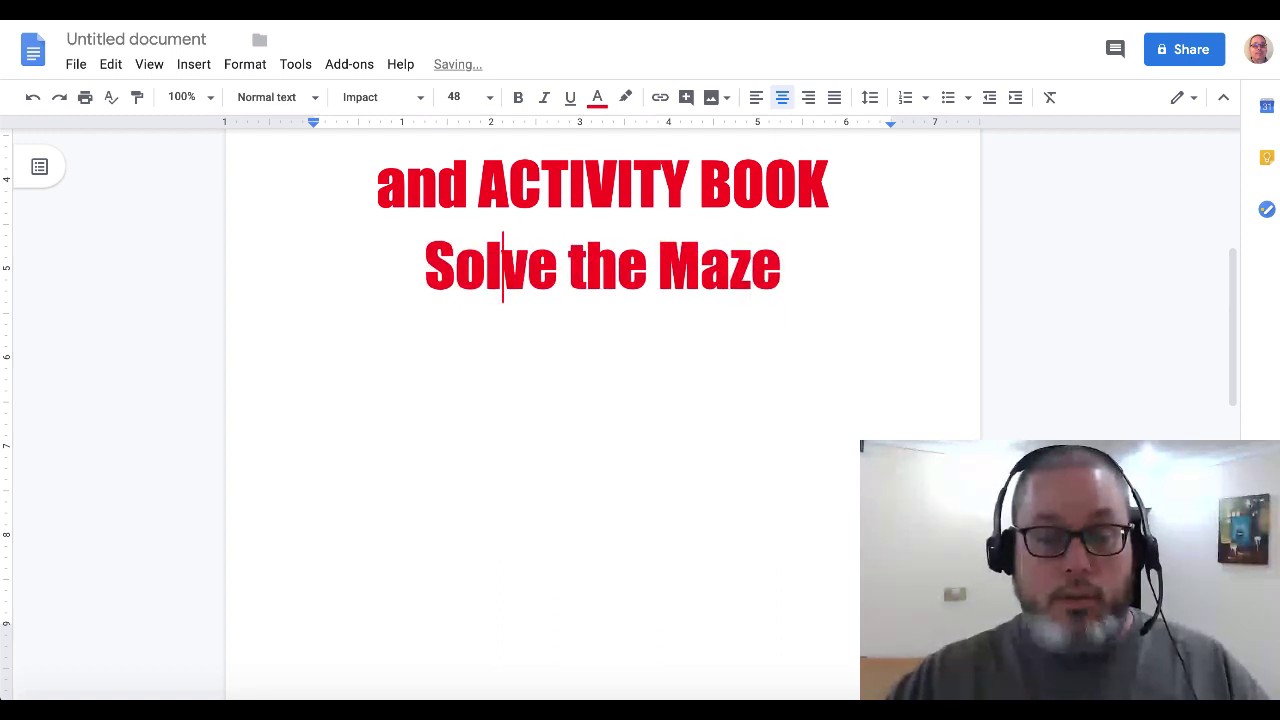
- Move the 'Solve the Maze' heading down to page 2 above the maze
drag(425, 262, 779, 262)
key(ctrl+c)
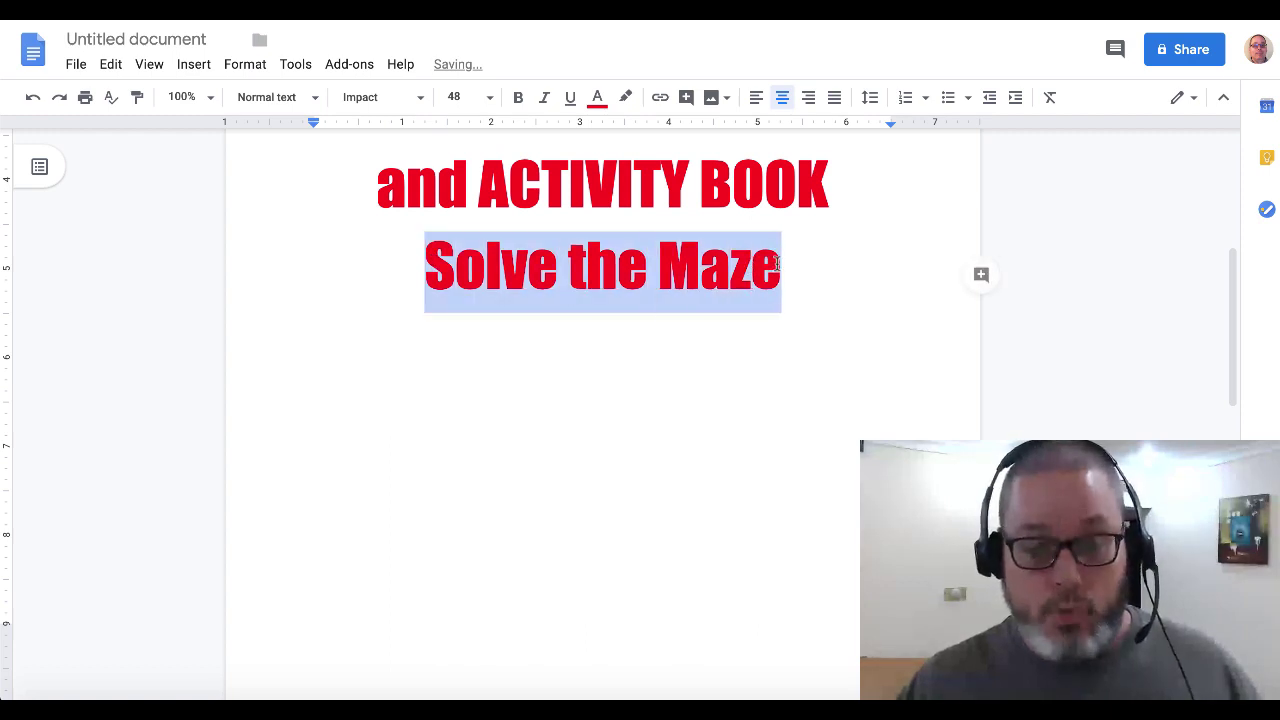
key(Delete)
scroll(730, 395, down, 2)
scroll(663, 420, up, 1)
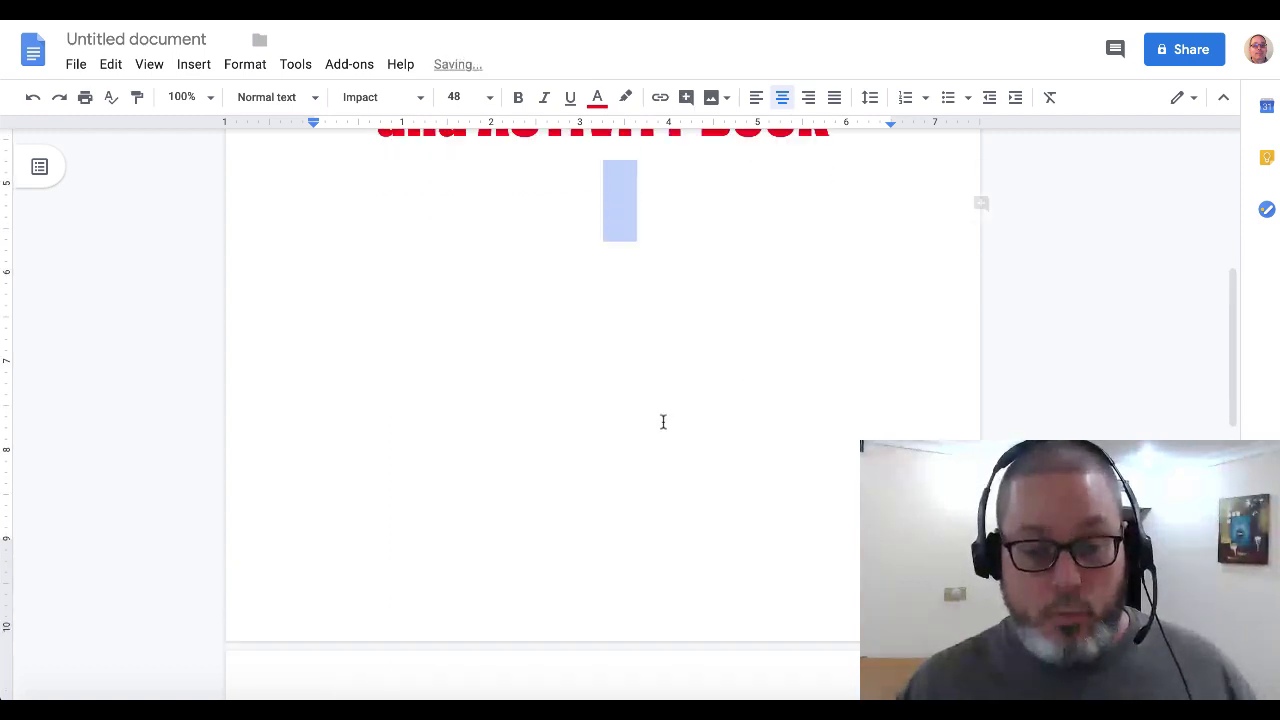
click(631, 240)
key(Return)
key(Return)
key(Return)
key(Return)
key(Return)
key(Return)
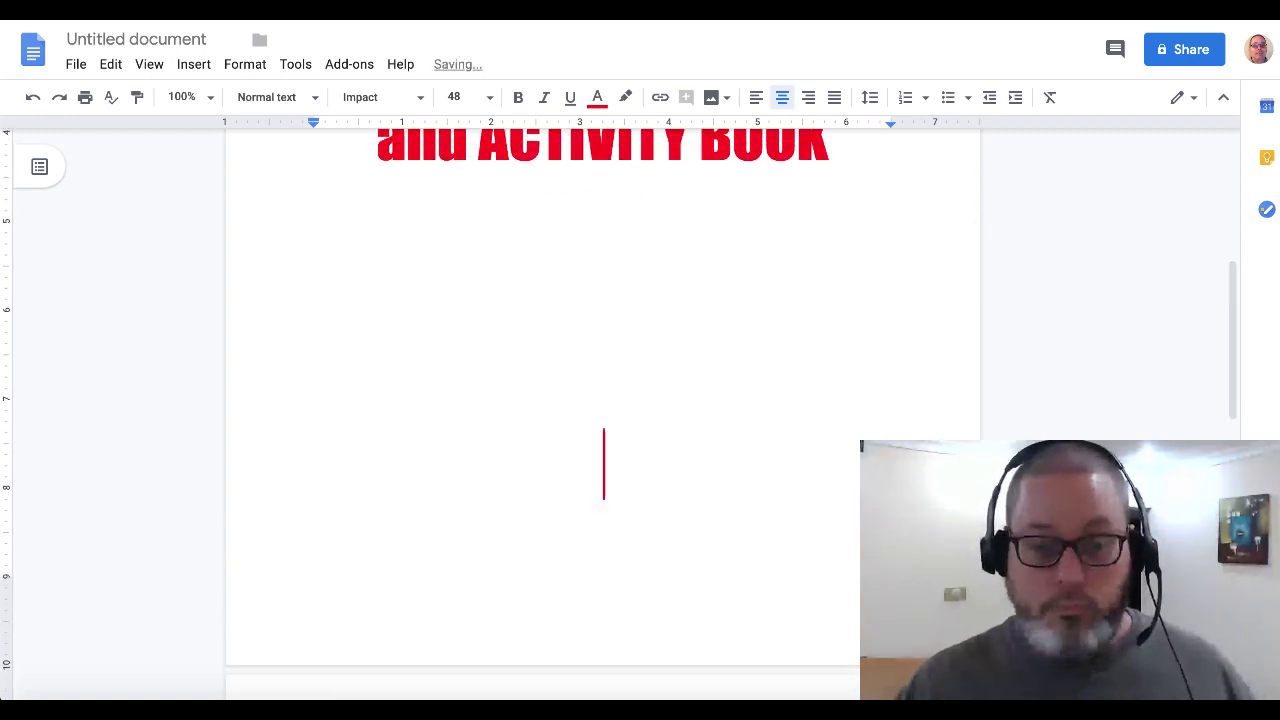
key(ctrl+v)
scroll(600, 400, down, 5)
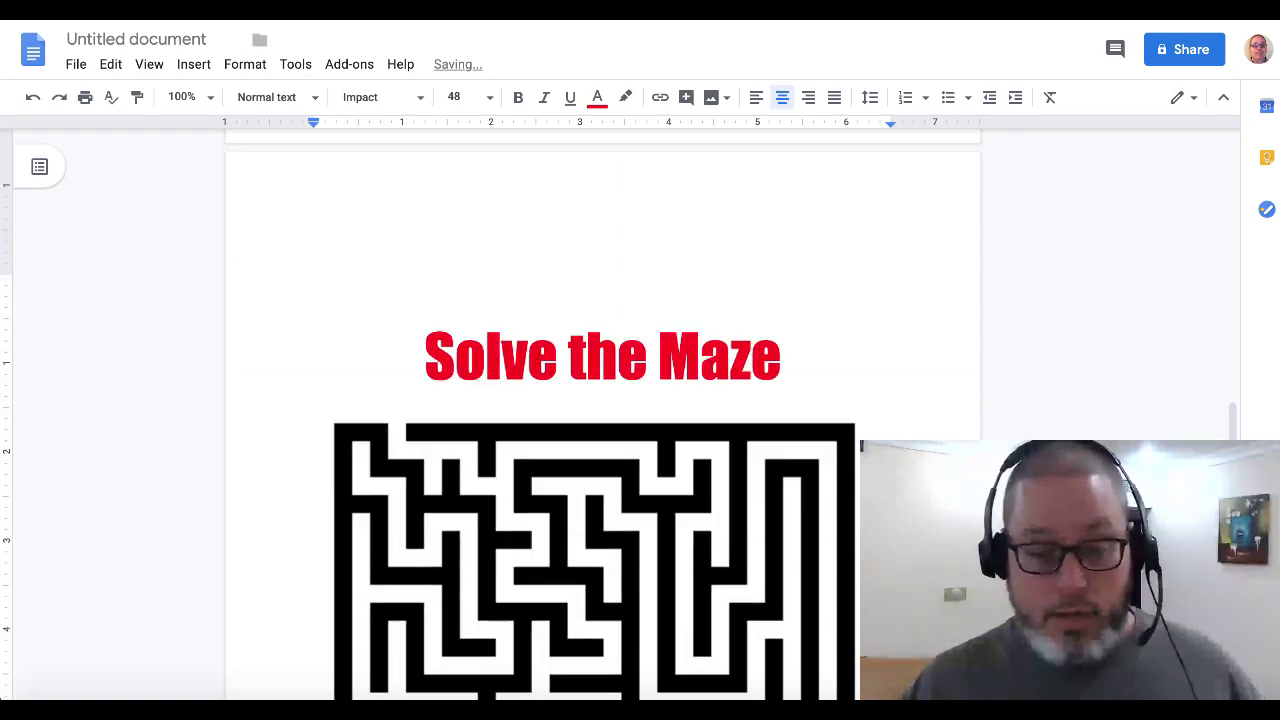
scroll(600, 400, down, 1)
scroll(600, 400, up, 10)
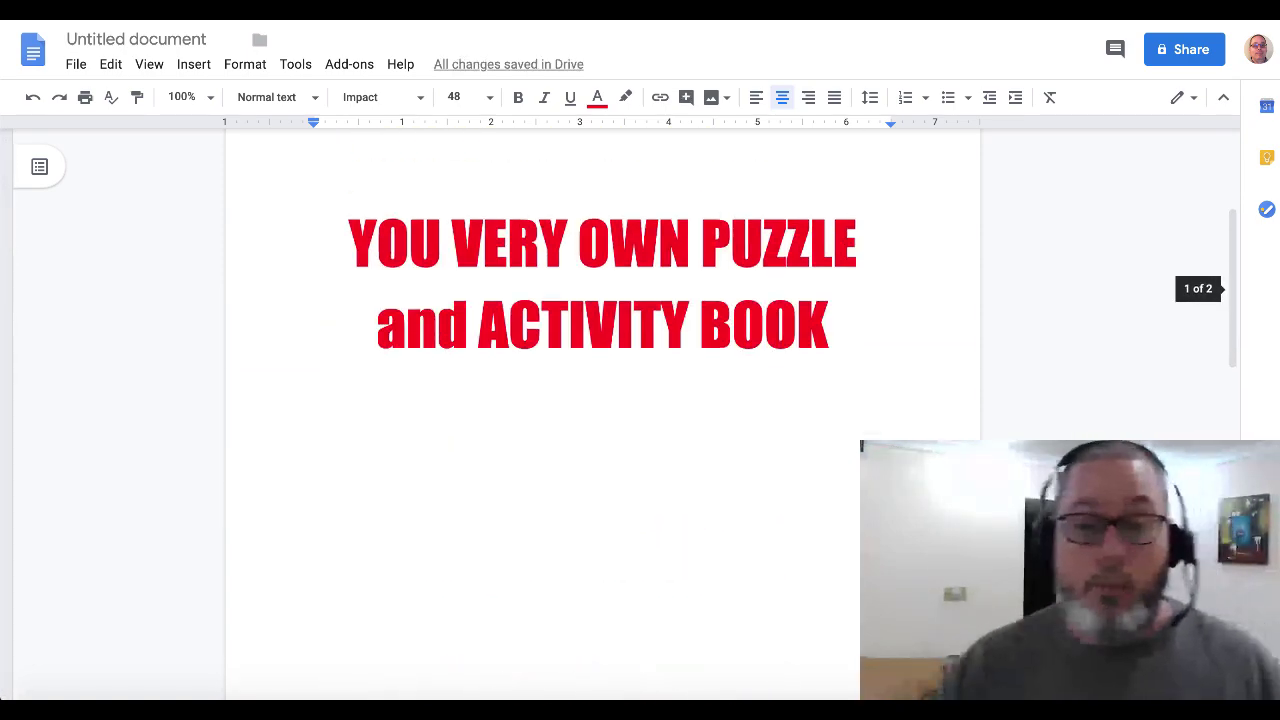
scroll(600, 400, up, 1)
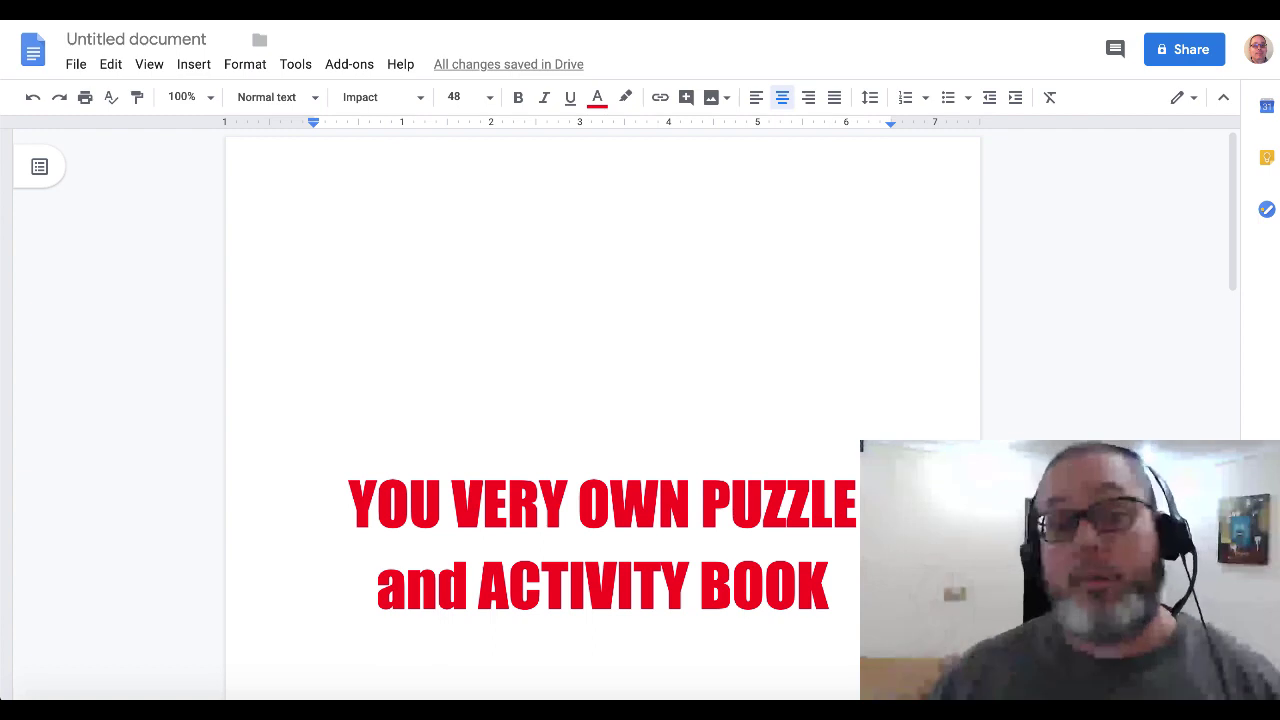
- Download the booklet from the File menu as a PDF Document (.pdf)
click(77, 64)
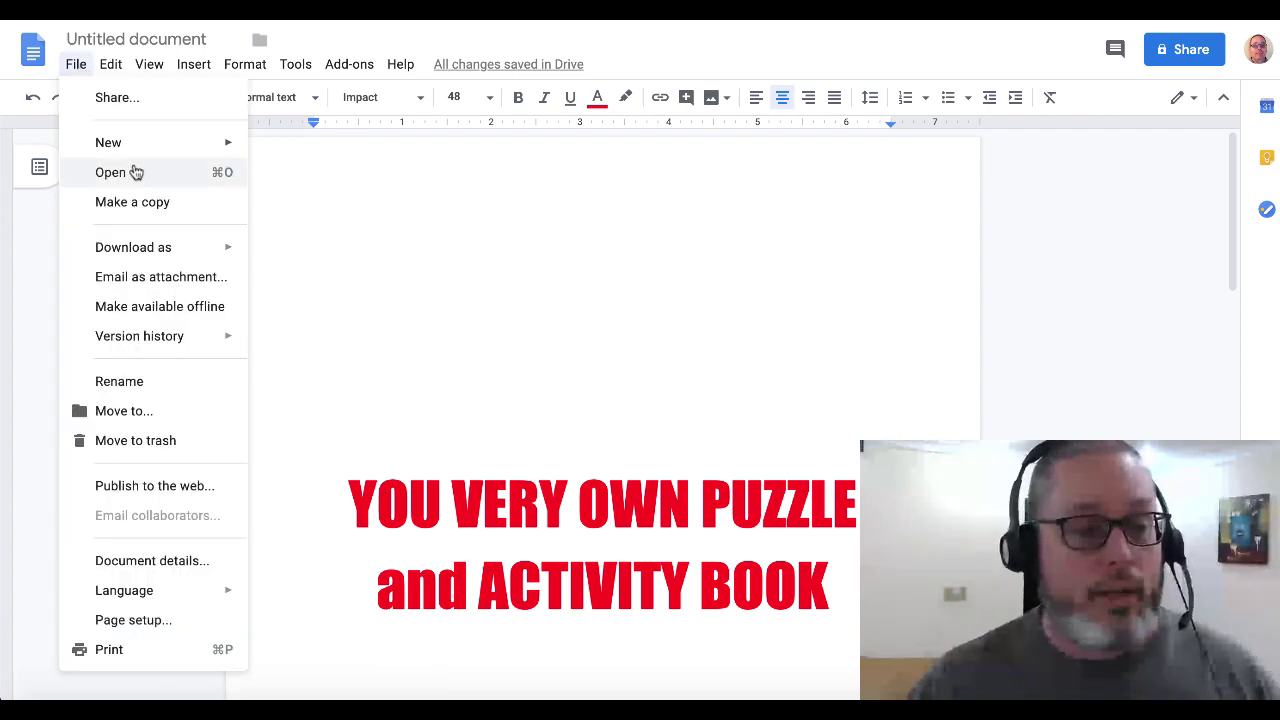
mouse_move(183, 250)
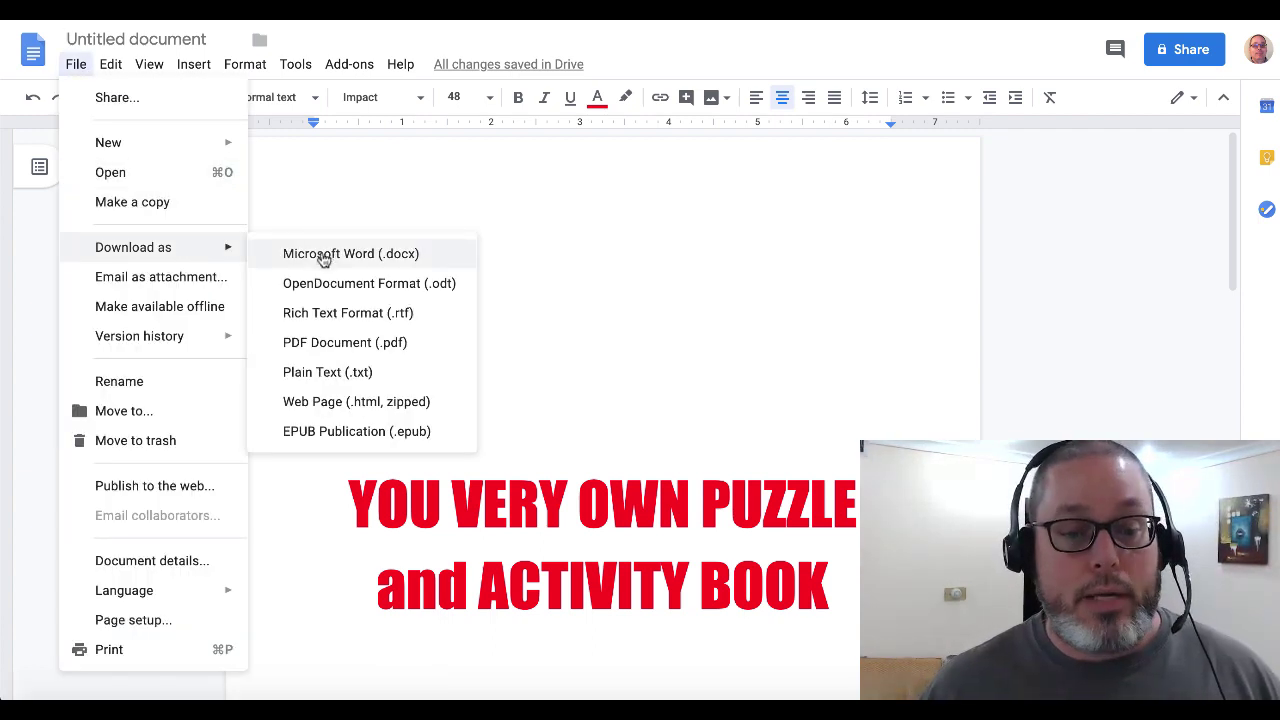
click(342, 344)
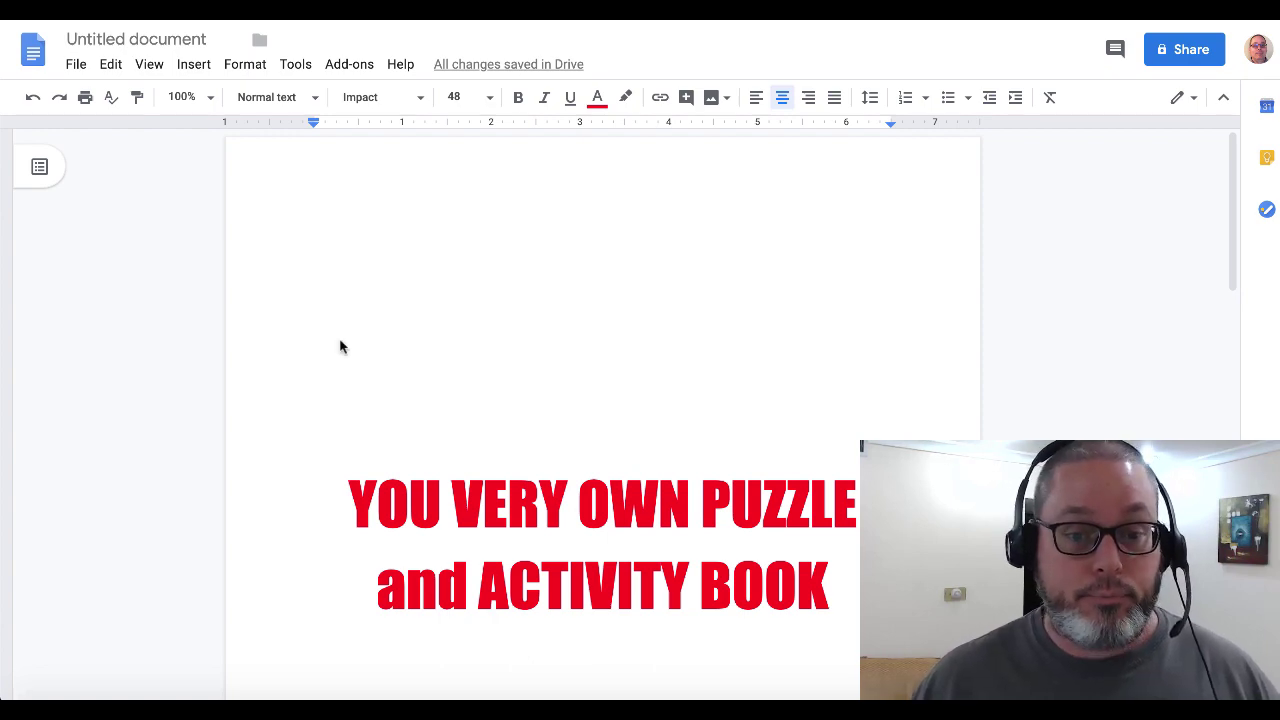
- Scroll through both pages of Untitled document (1).pdf in Preview to check the title and maze
scroll(372, 447, down, 5)
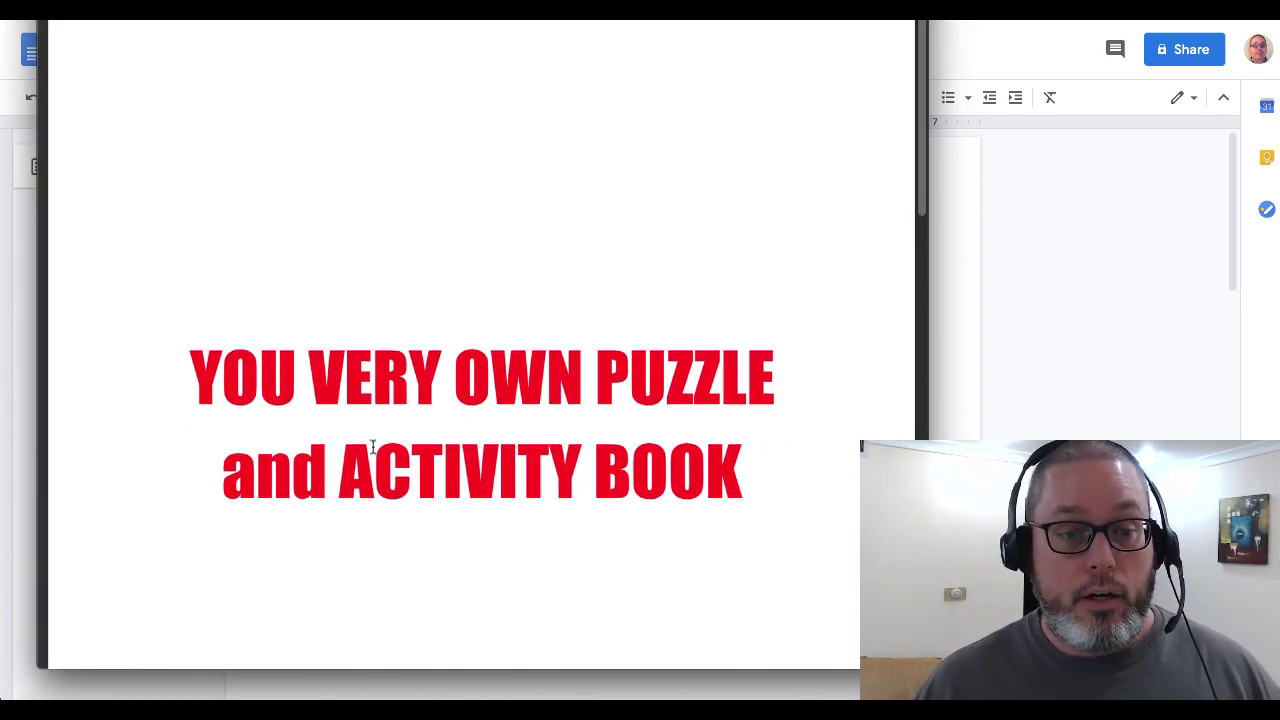
scroll(372, 447, down, 1)
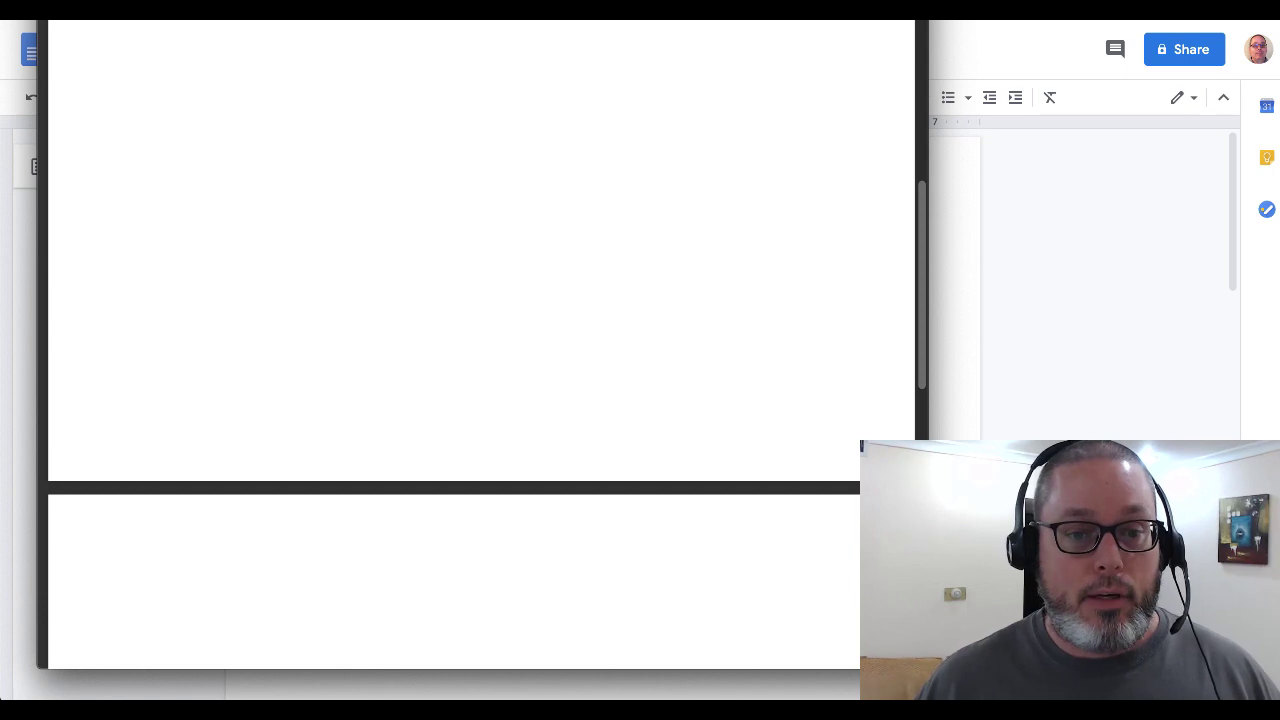
scroll(310, 249, up, 5)
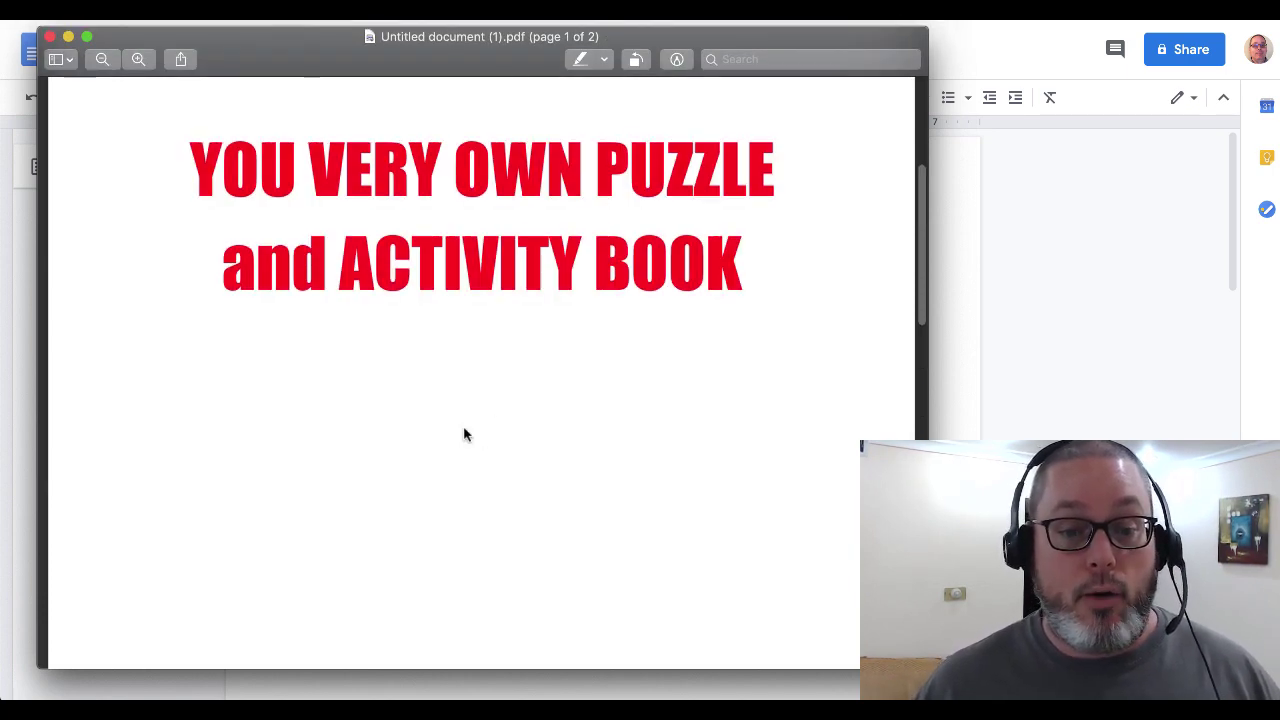
scroll(463, 434, down, 15)
scroll(463, 434, down, 5)
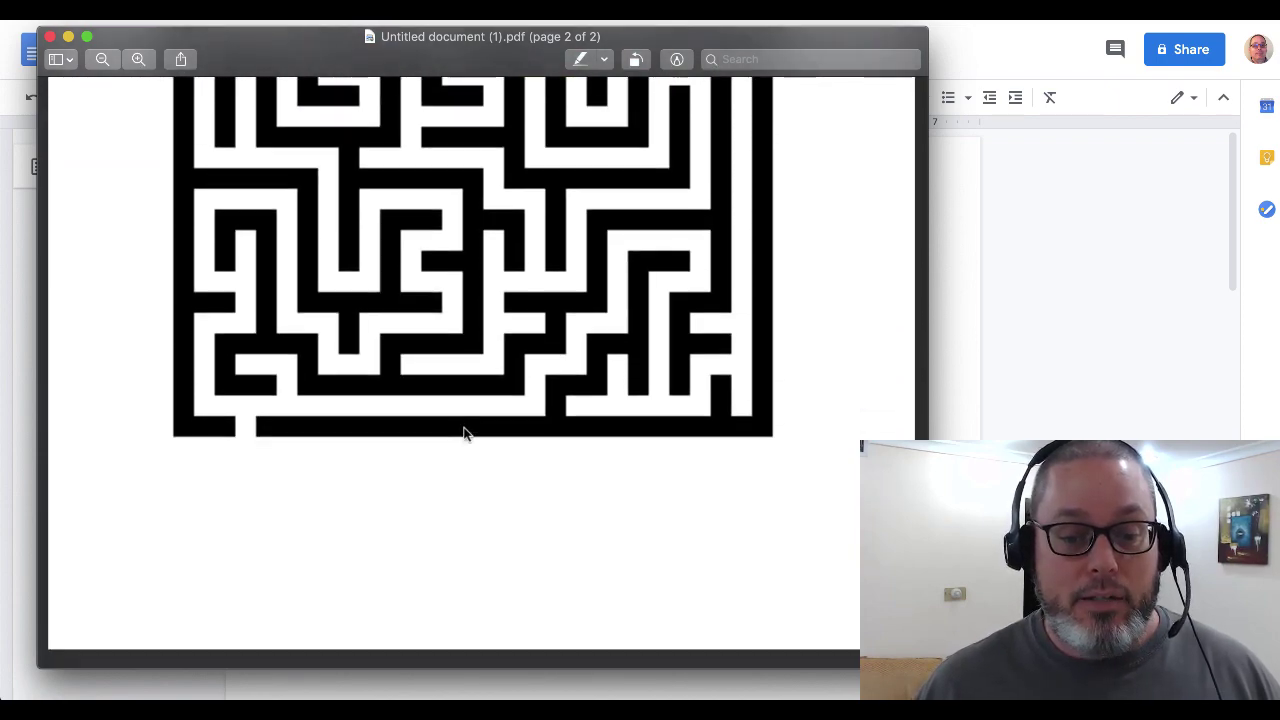
scroll(463, 434, up, 15)
scroll(463, 434, down, 15)
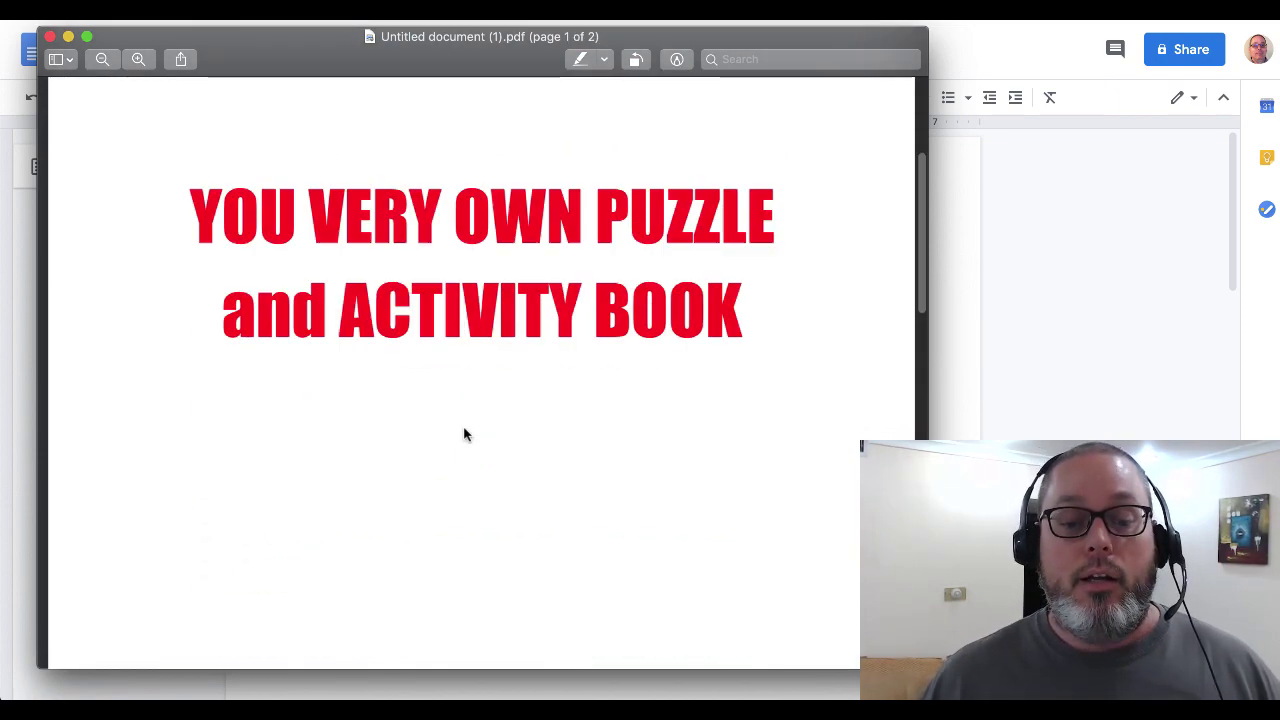
scroll(463, 434, up, 10)
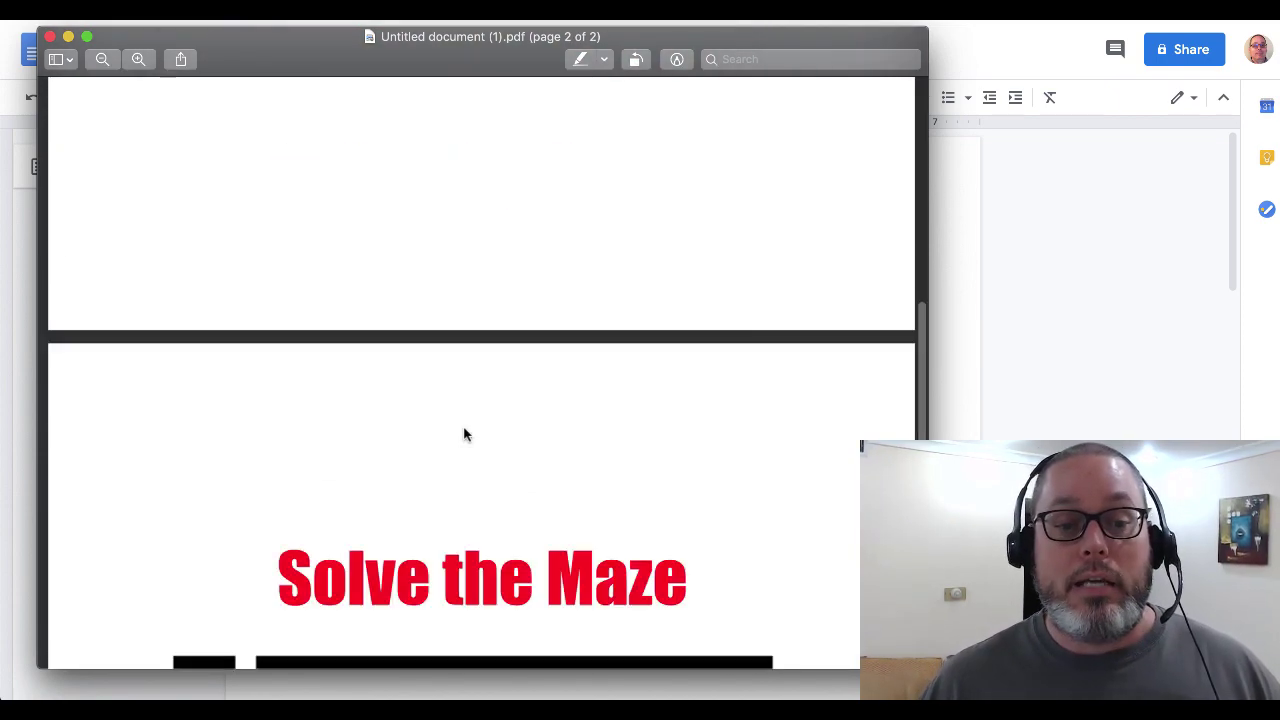
- Close Preview and set Word Searches to 4 in Puzzle Book Mastery
key(super+w)
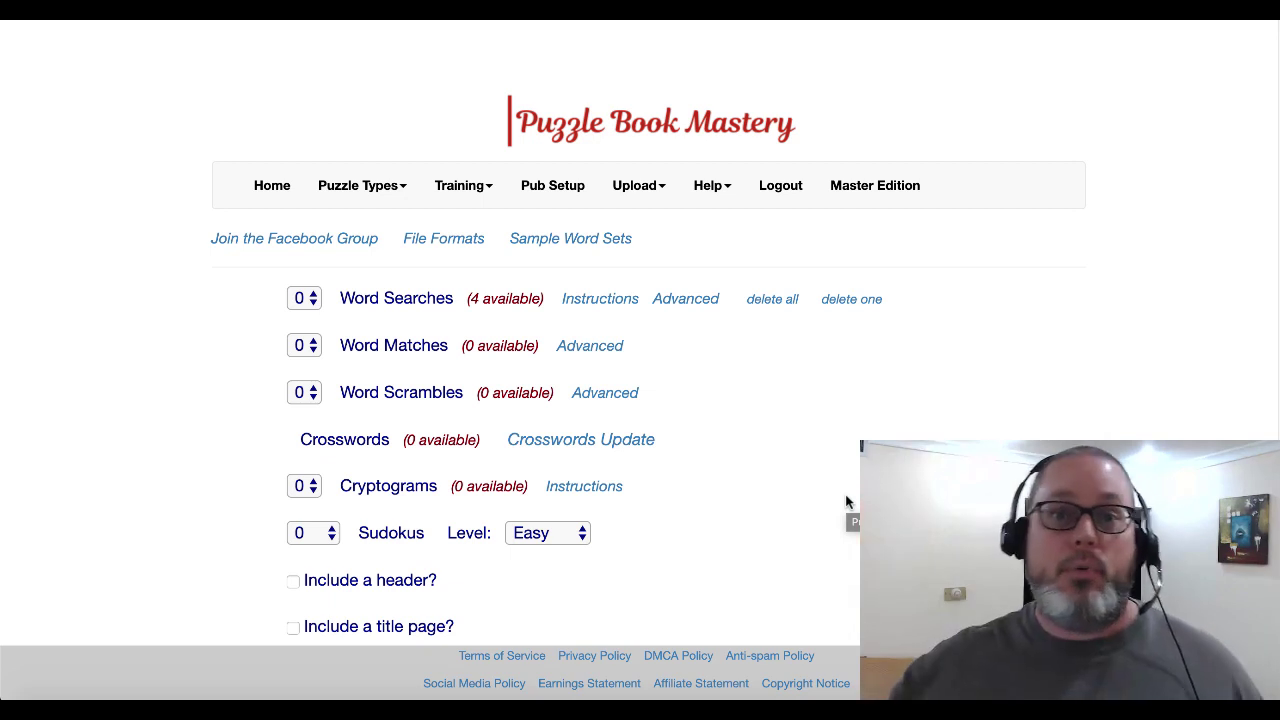
click(394, 190)
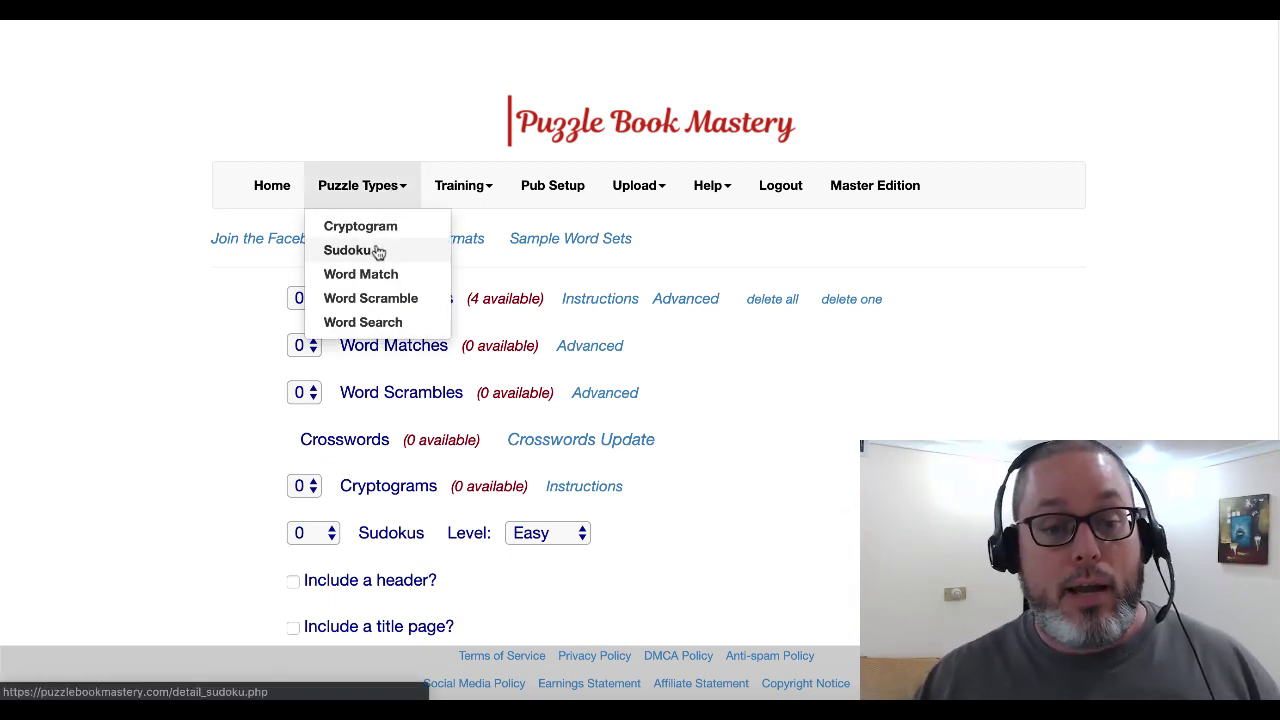
click(782, 453)
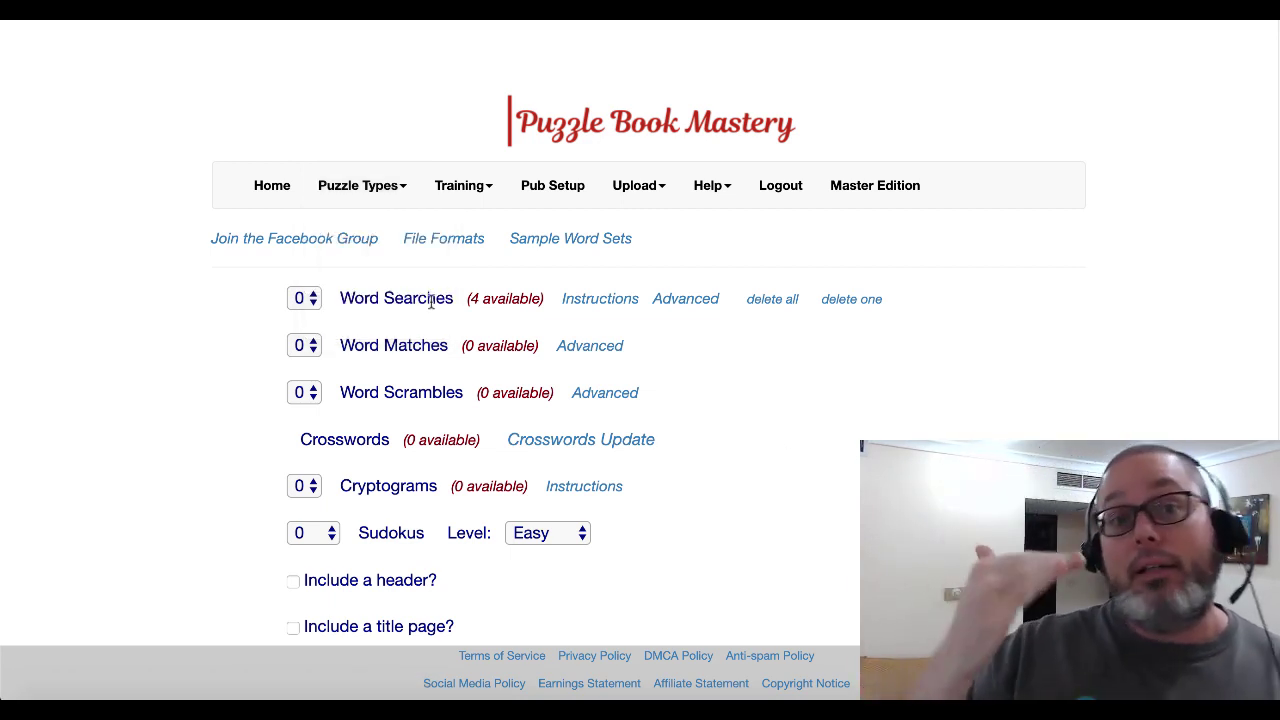
click(314, 297)
click(314, 321)
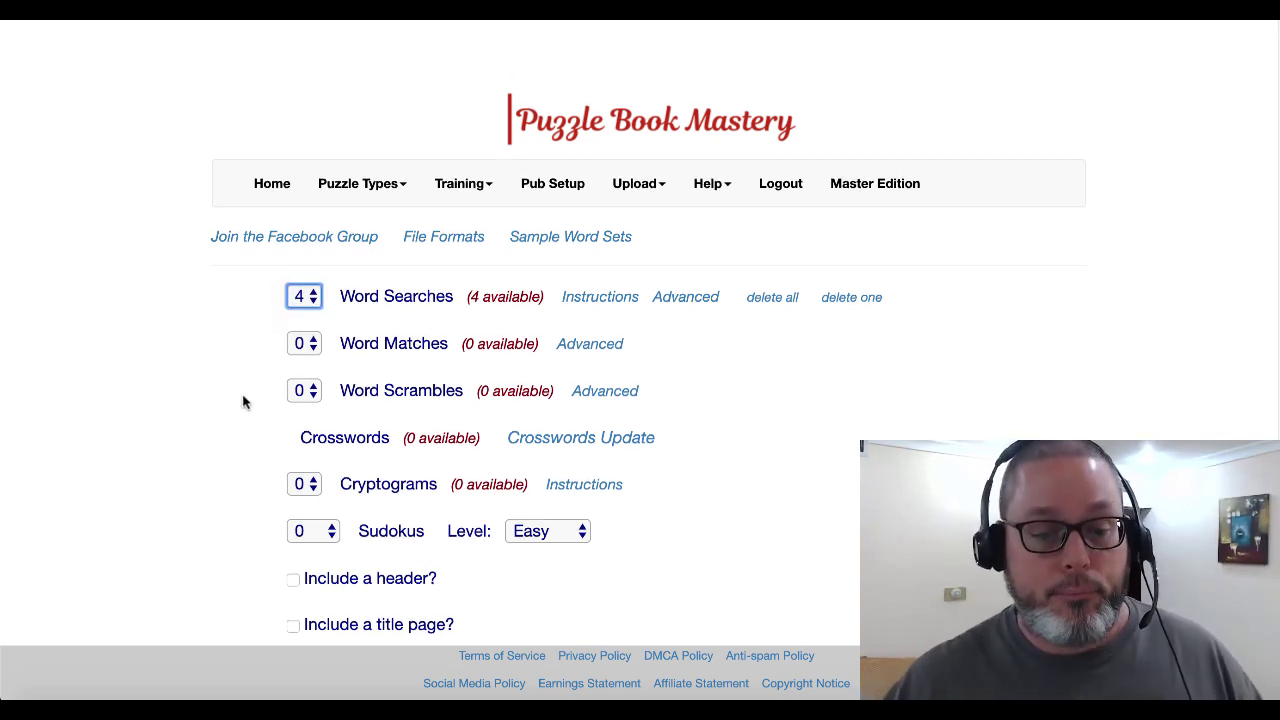
scroll(242, 402, down, 1)
scroll(242, 402, down, 2)
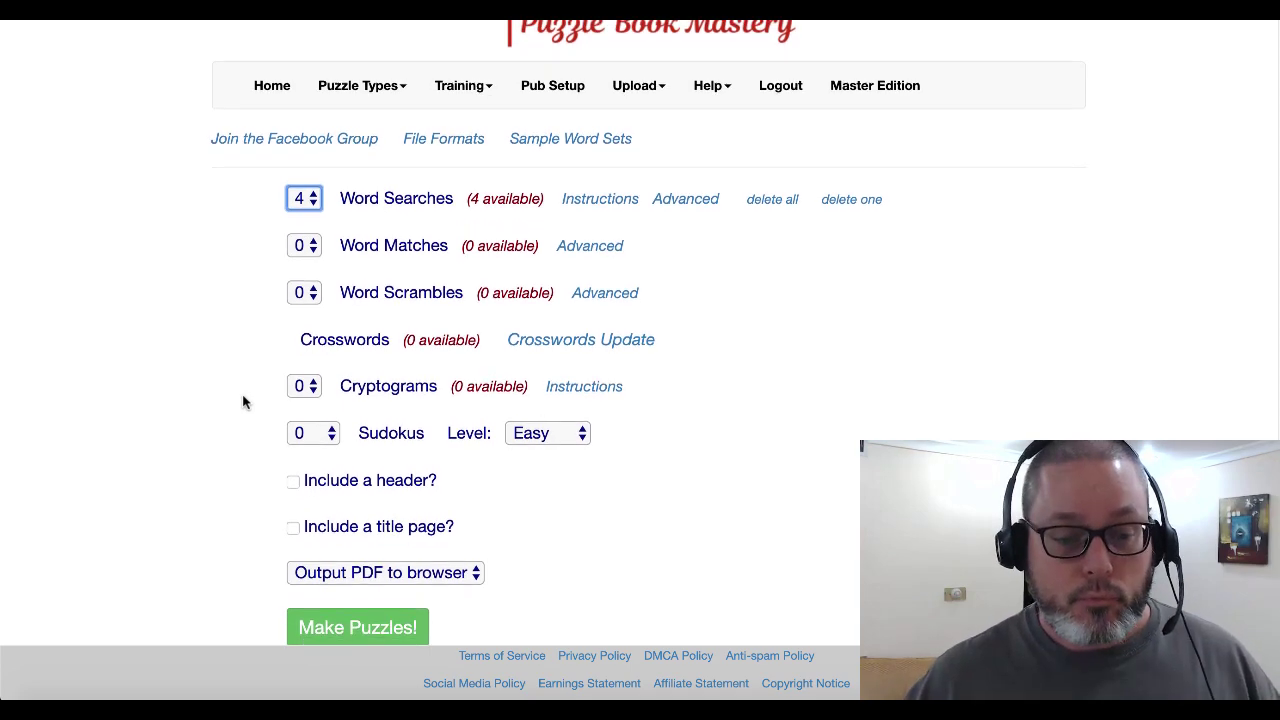
scroll(242, 402, up, 3)
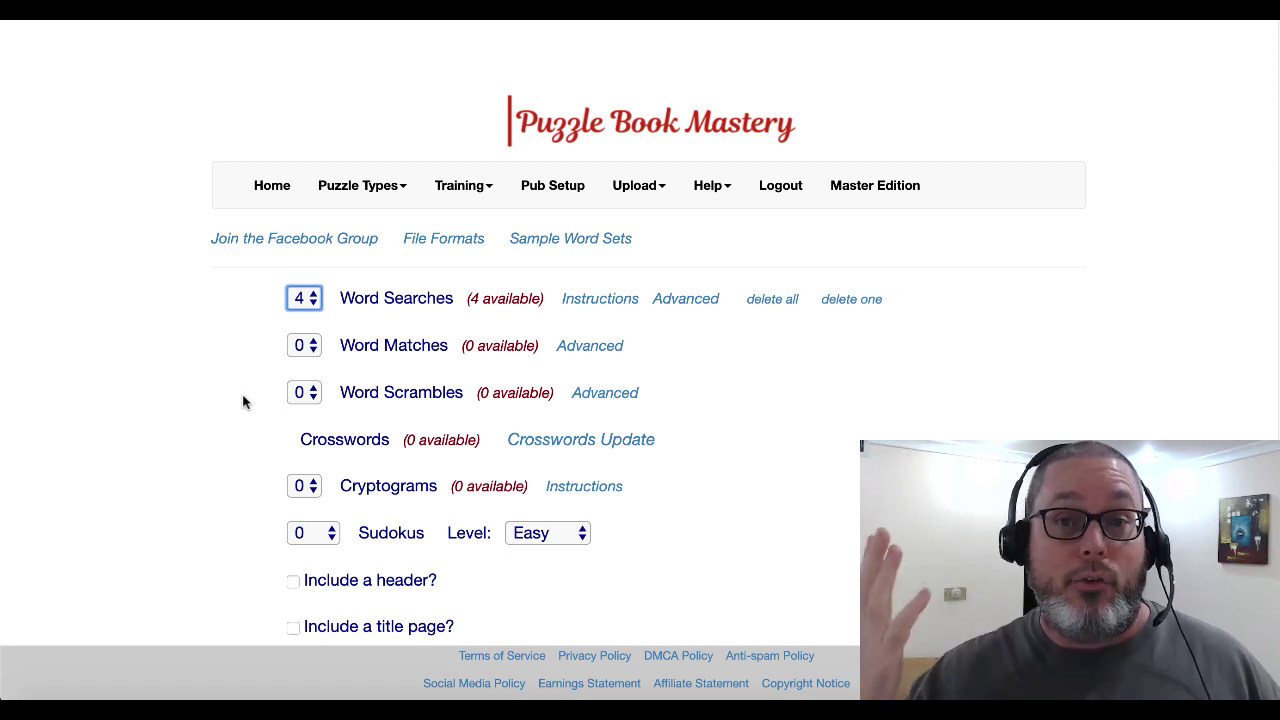
- Choose 'Output PDFs in zip file', make the puzzles and download the puzzleset zip
scroll(243, 402, down, 3)
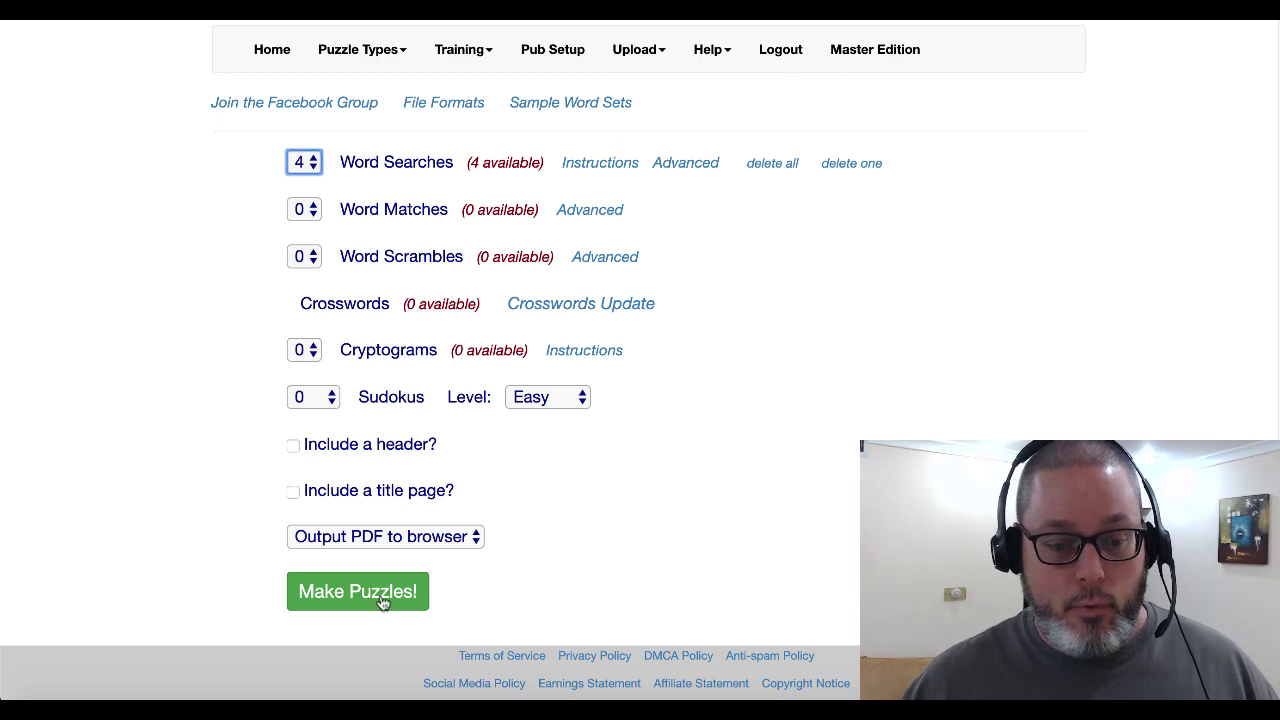
click(401, 540)
click(420, 563)
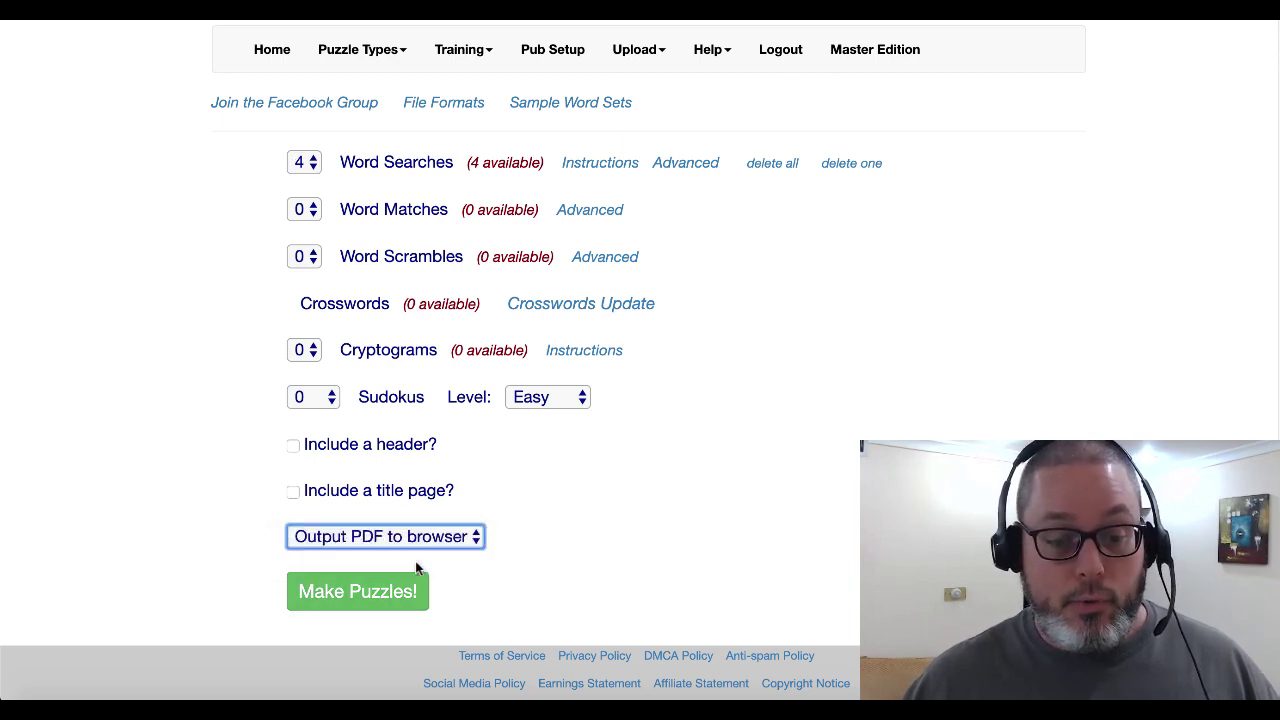
click(381, 591)
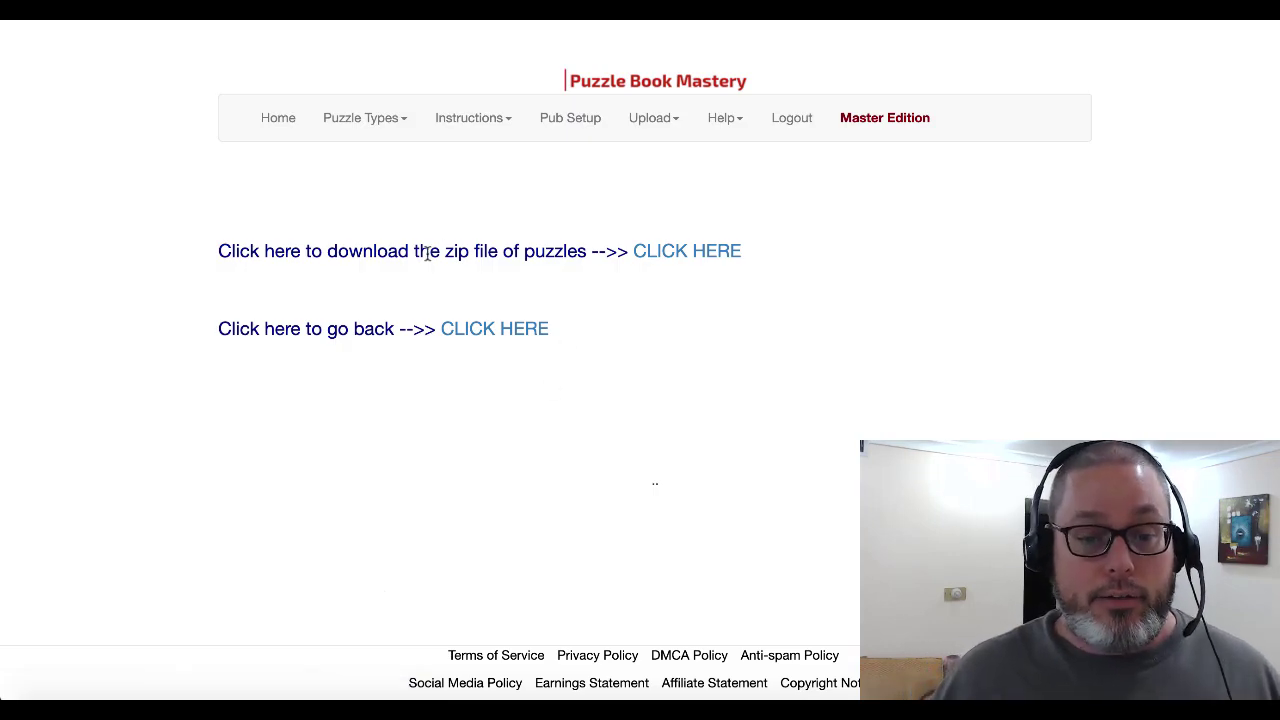
click(668, 254)
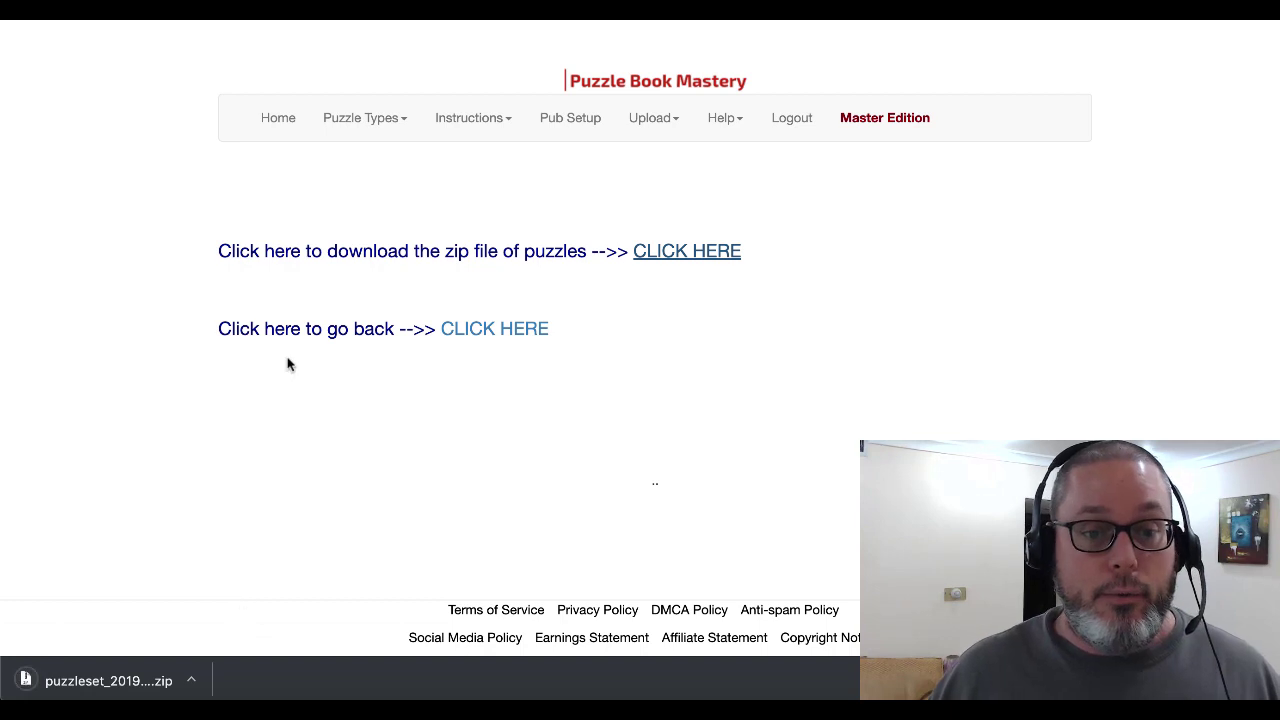
key(alt+Left)
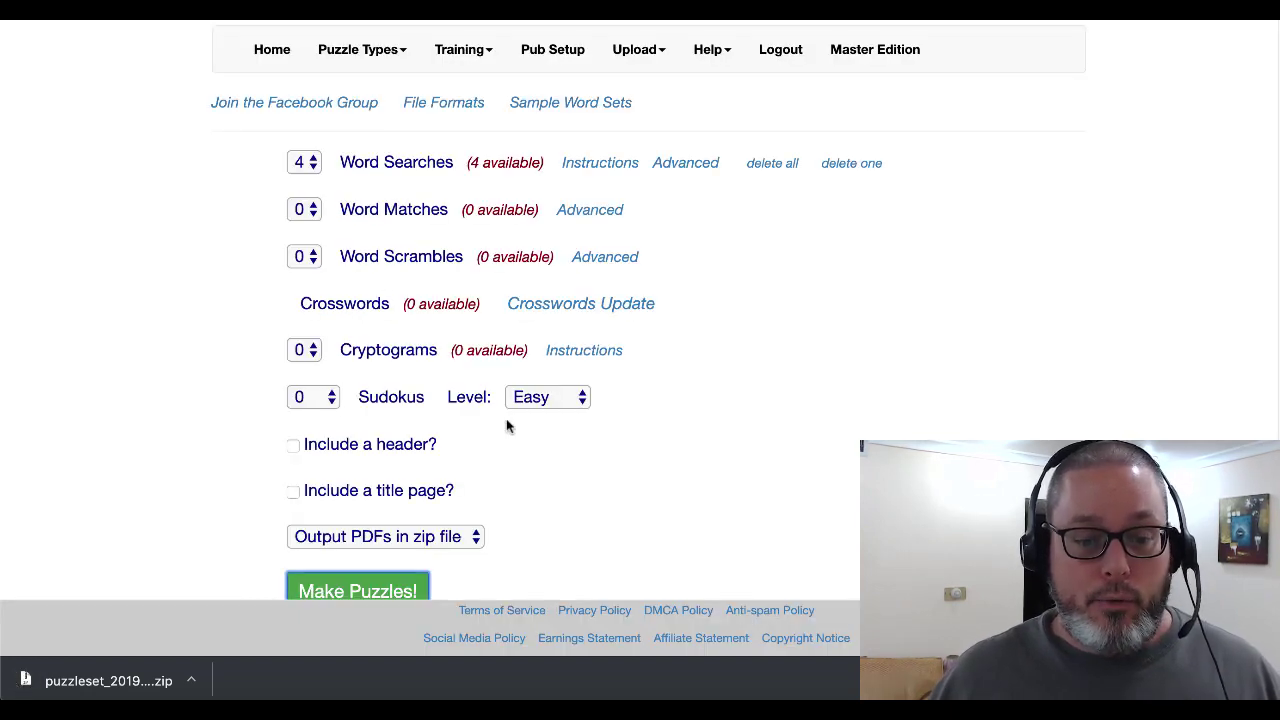
- Set Word Searches to 0 and Sudokus to 20, then generate the puzzle set
click(310, 163)
click(308, 142)
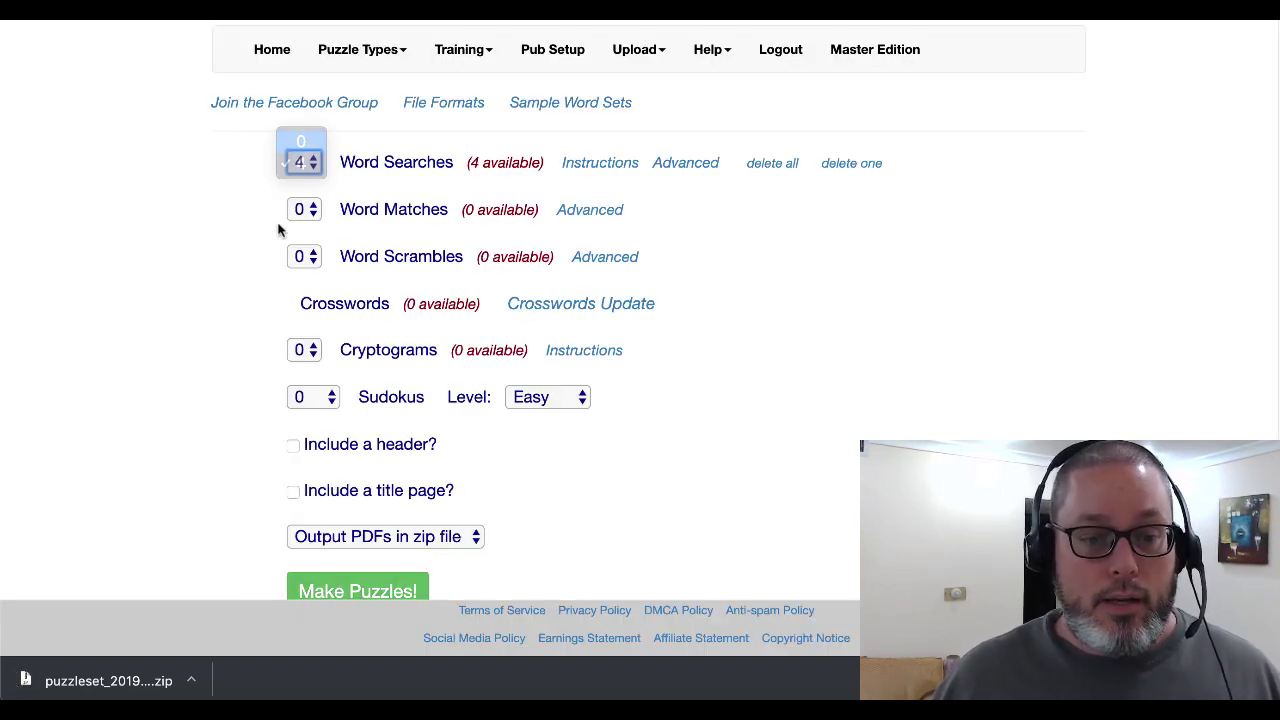
scroll(237, 346, down, 1)
click(335, 349)
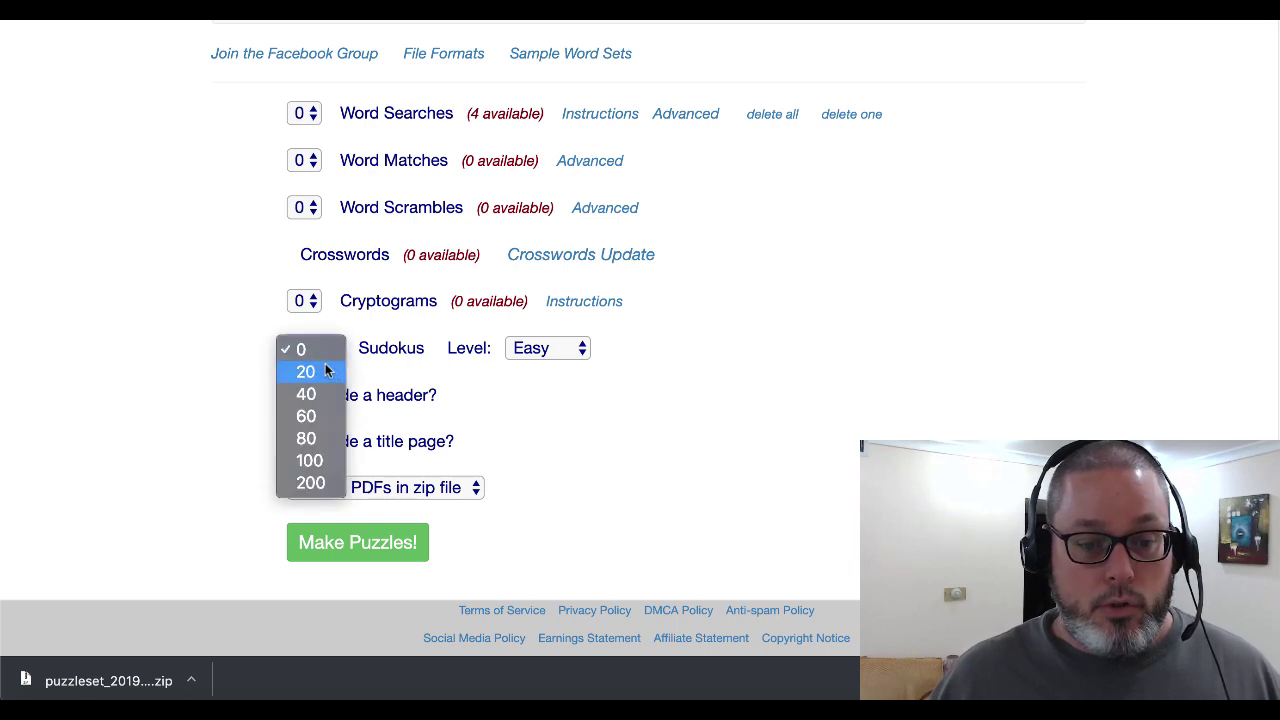
click(326, 372)
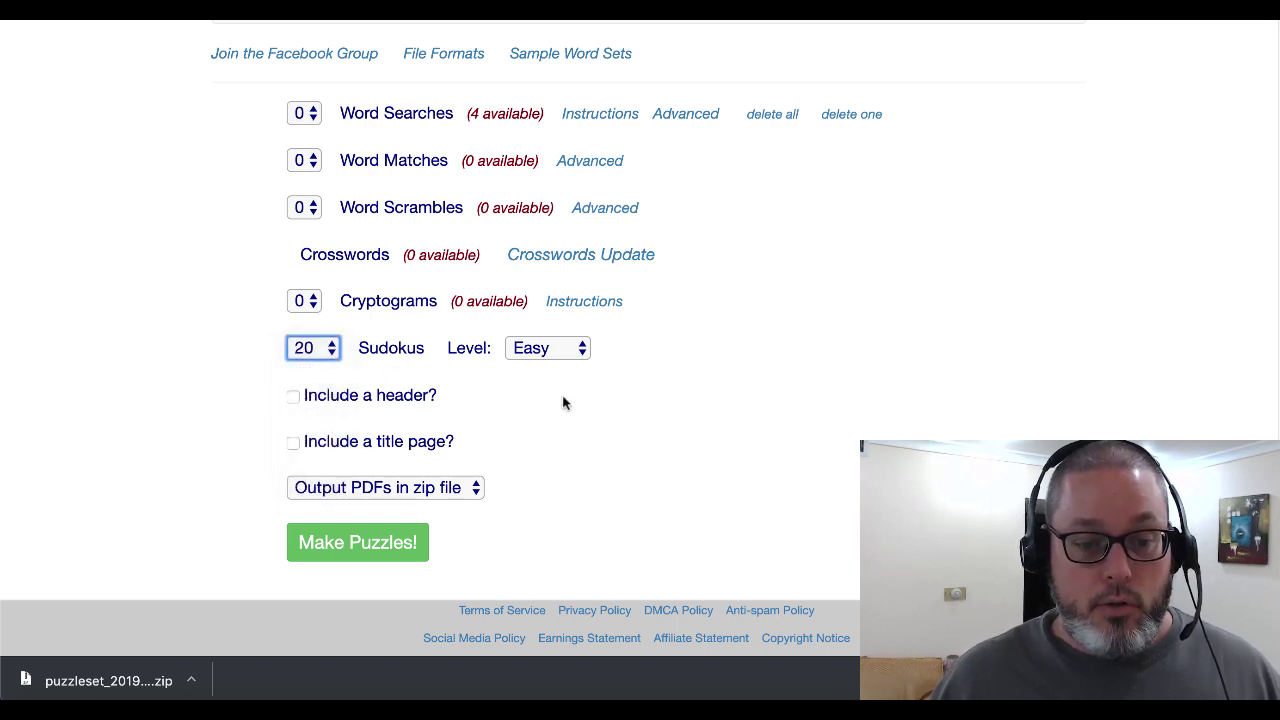
click(380, 556)
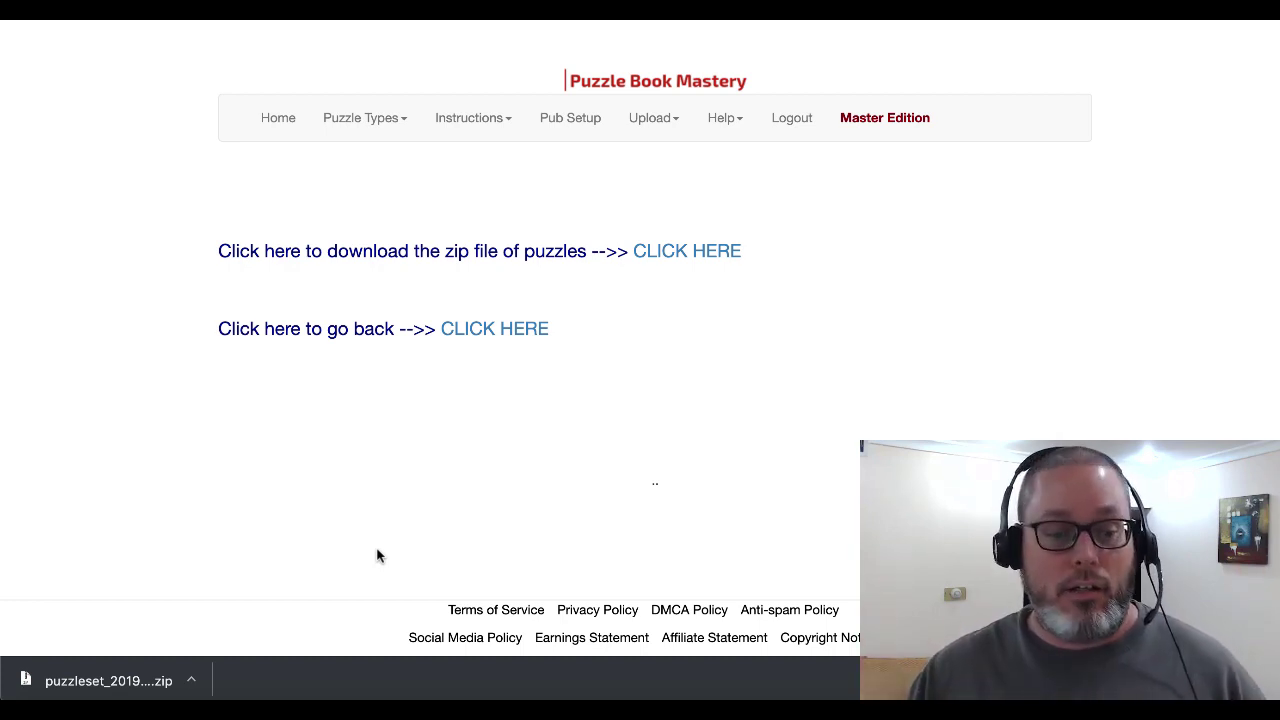
- Open the first downloaded puzzle zip, then download the new sudoku puzzle zip
click(190, 682)
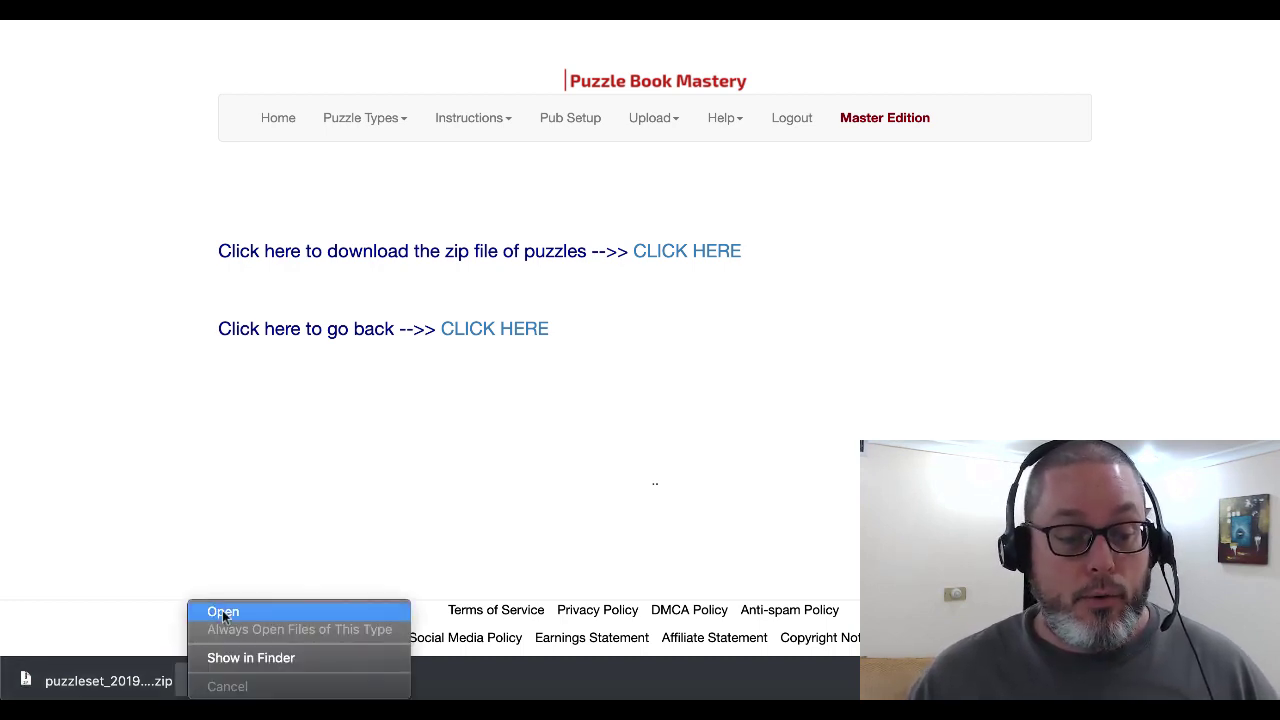
click(222, 610)
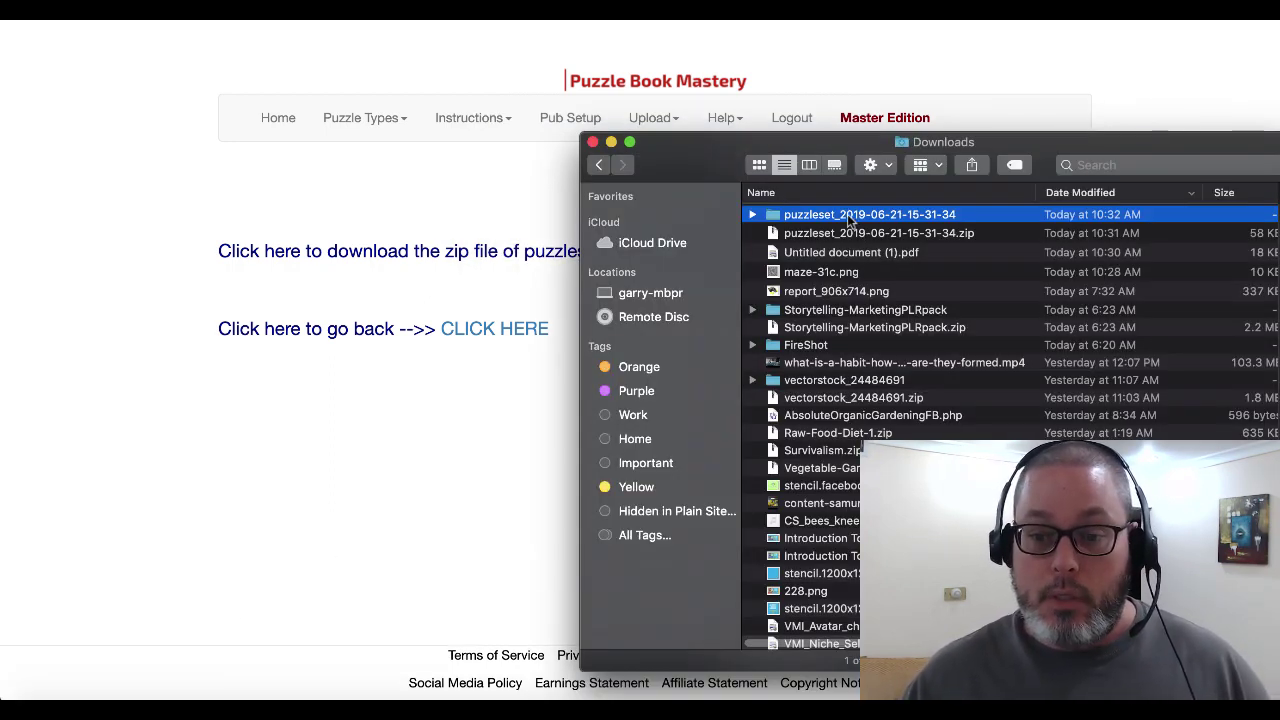
click(502, 436)
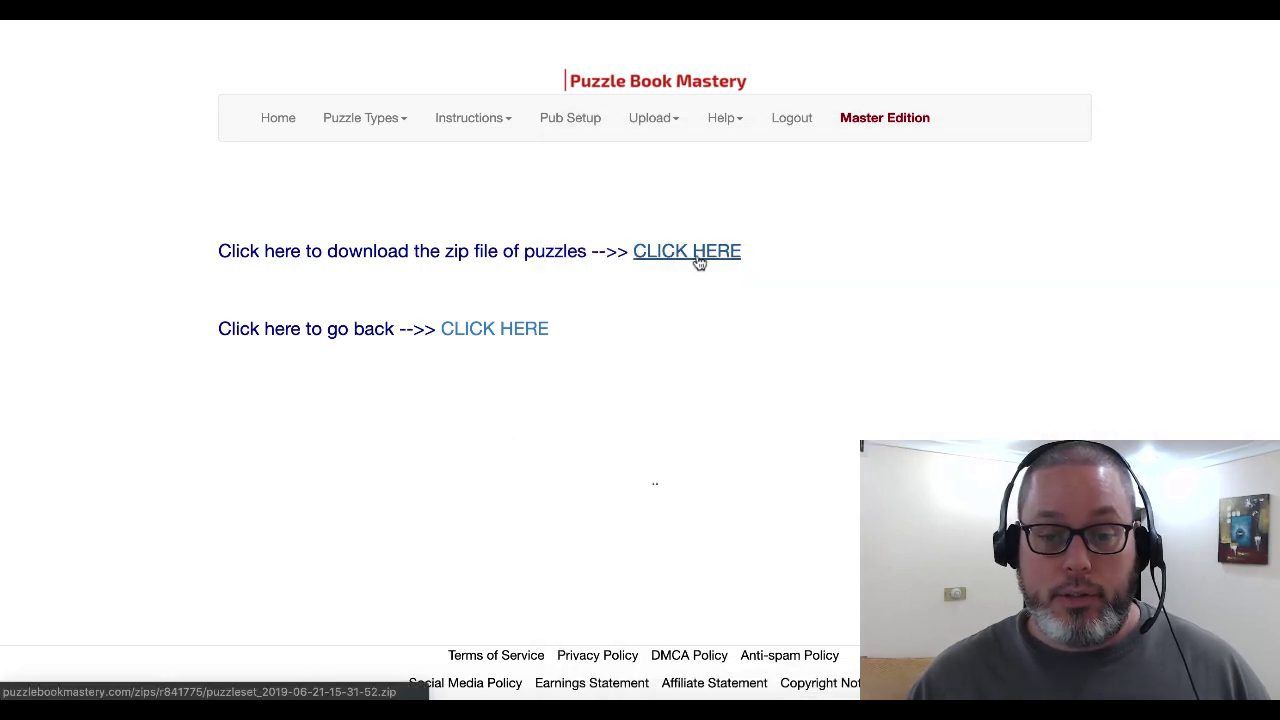
click(698, 260)
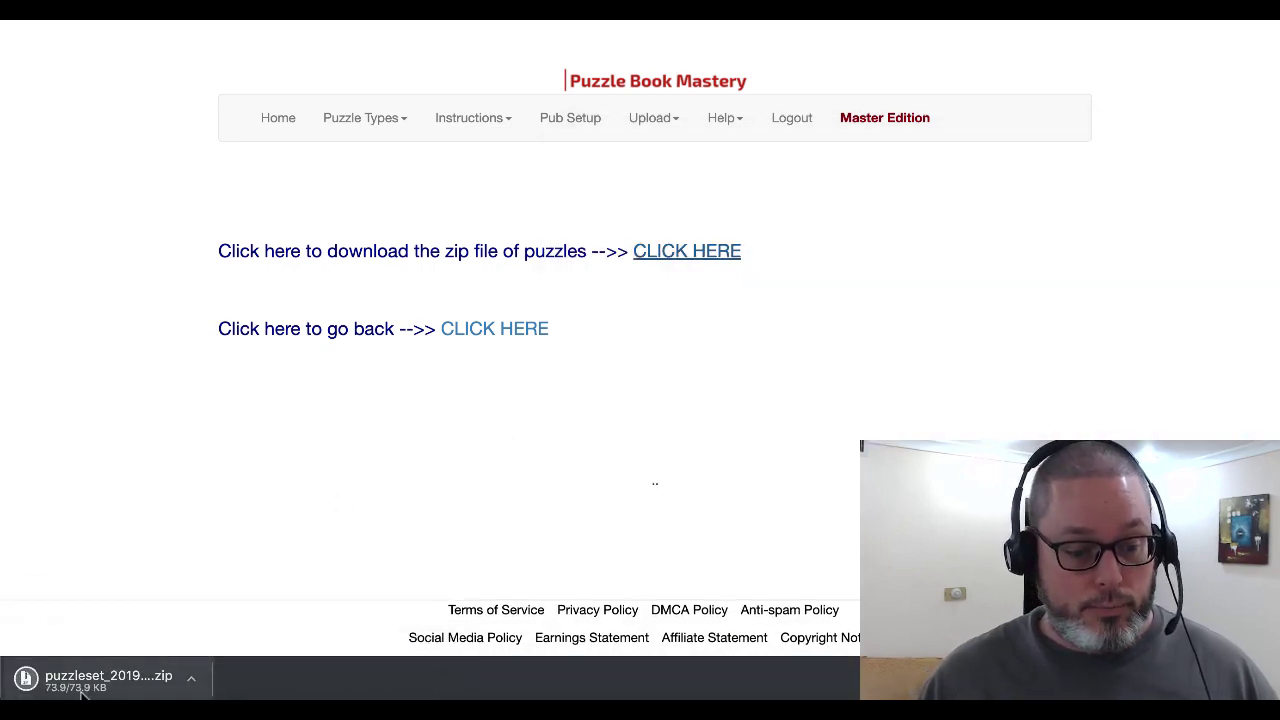
- Unzip the new sudoku set and open the earlier set's puzzle_files to show the word-search PDFs
click(46, 695)
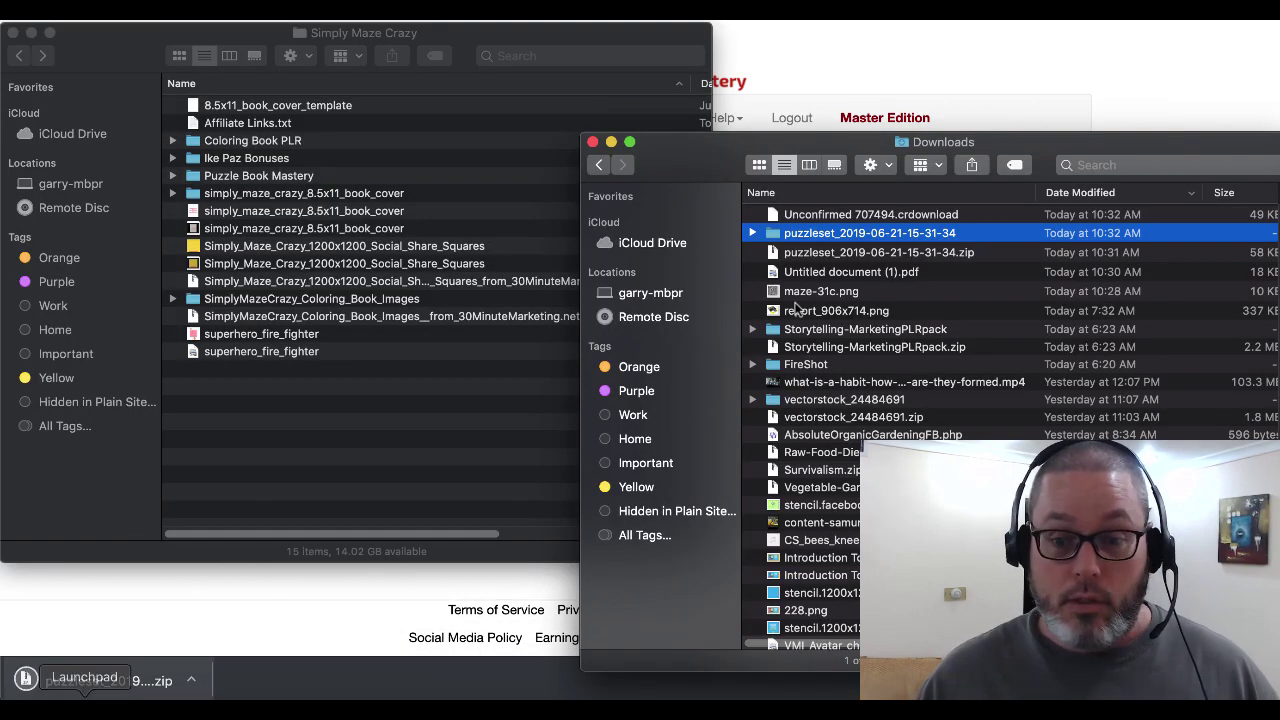
double_click(841, 213)
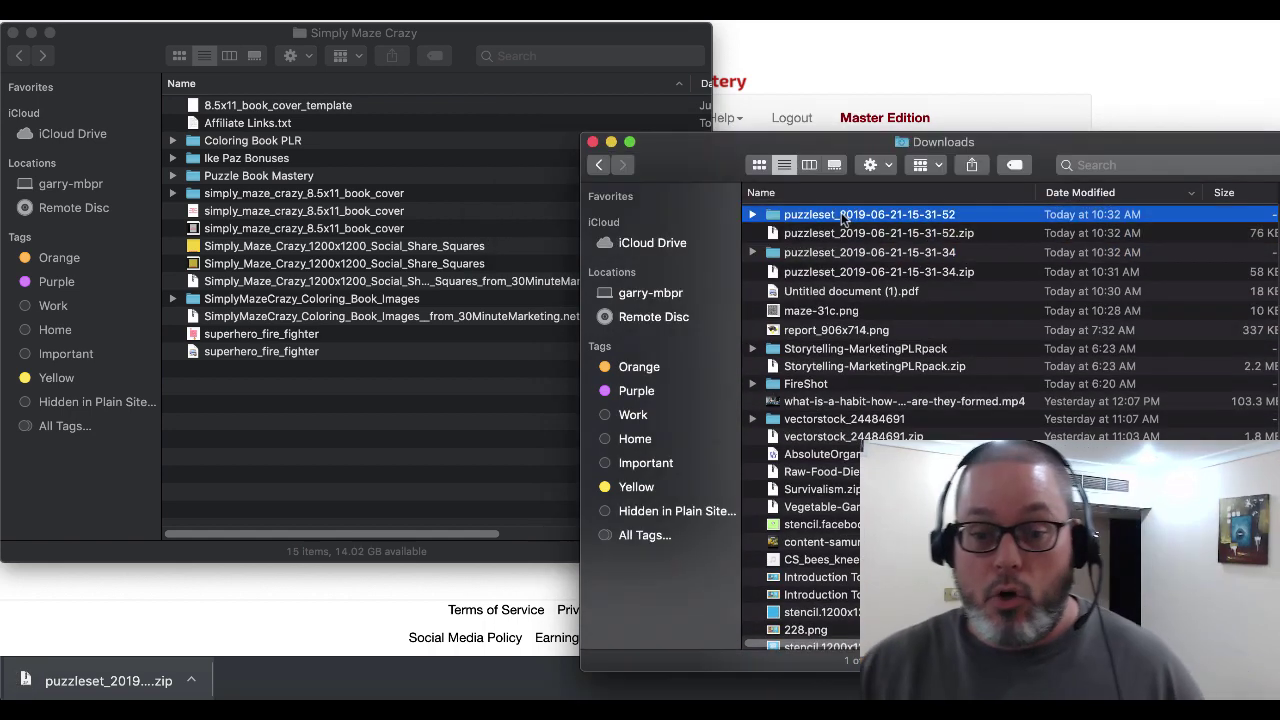
click(836, 252)
double_click(836, 252)
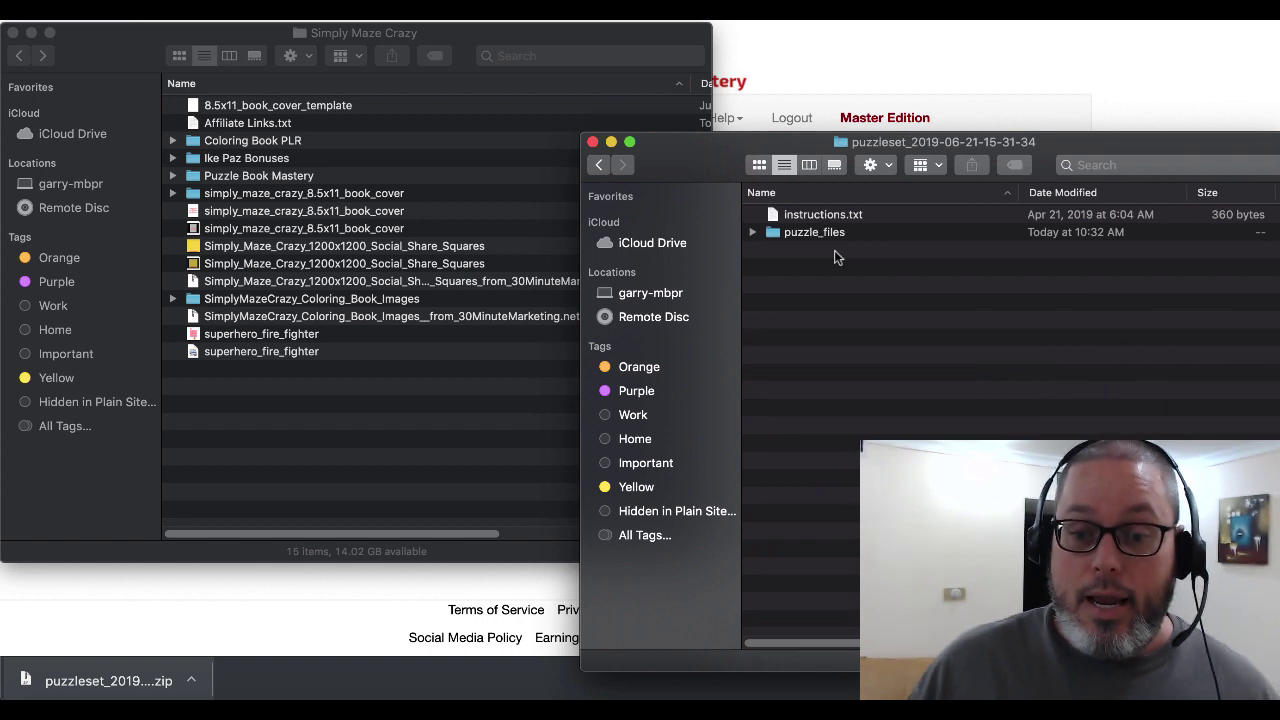
click(754, 233)
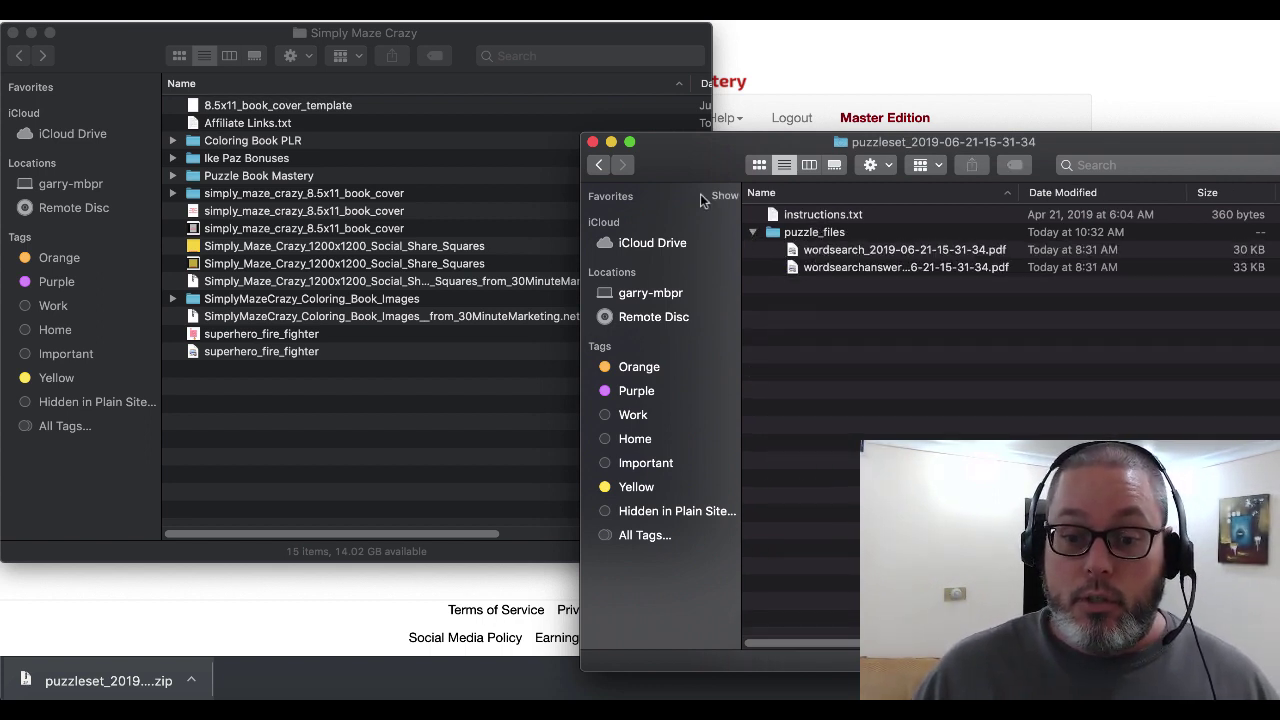
click(600, 166)
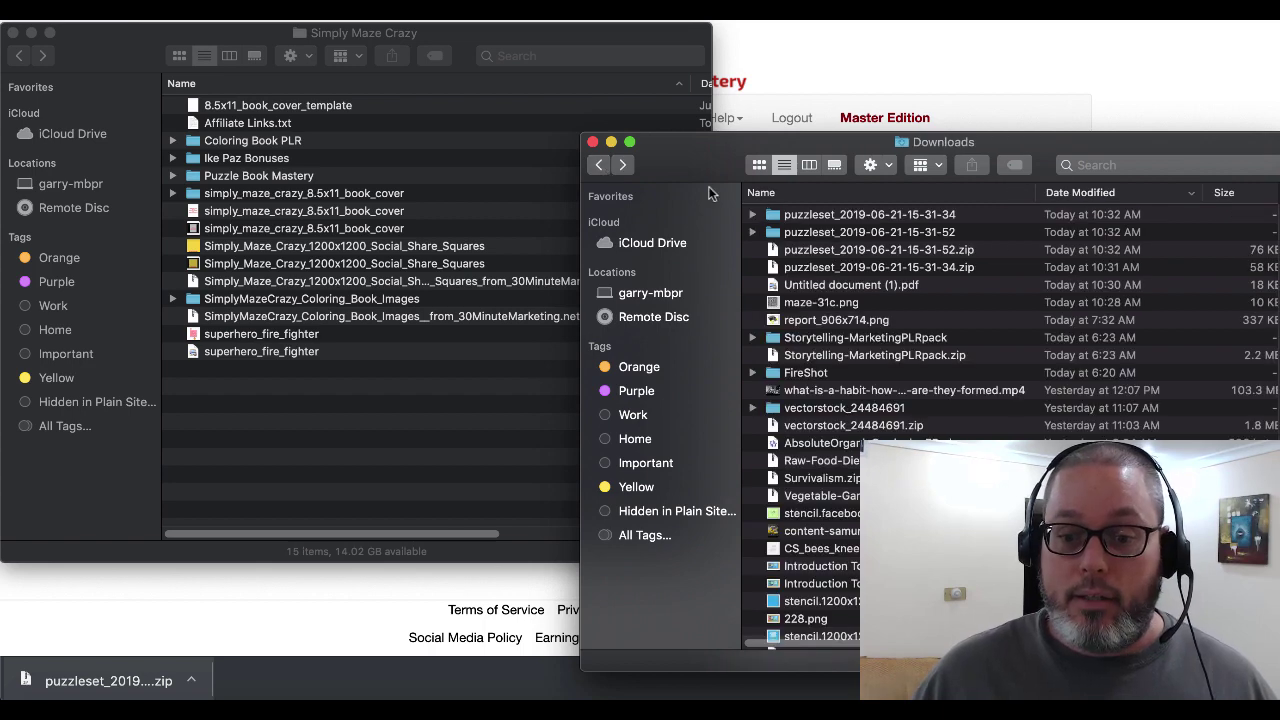
click(753, 215)
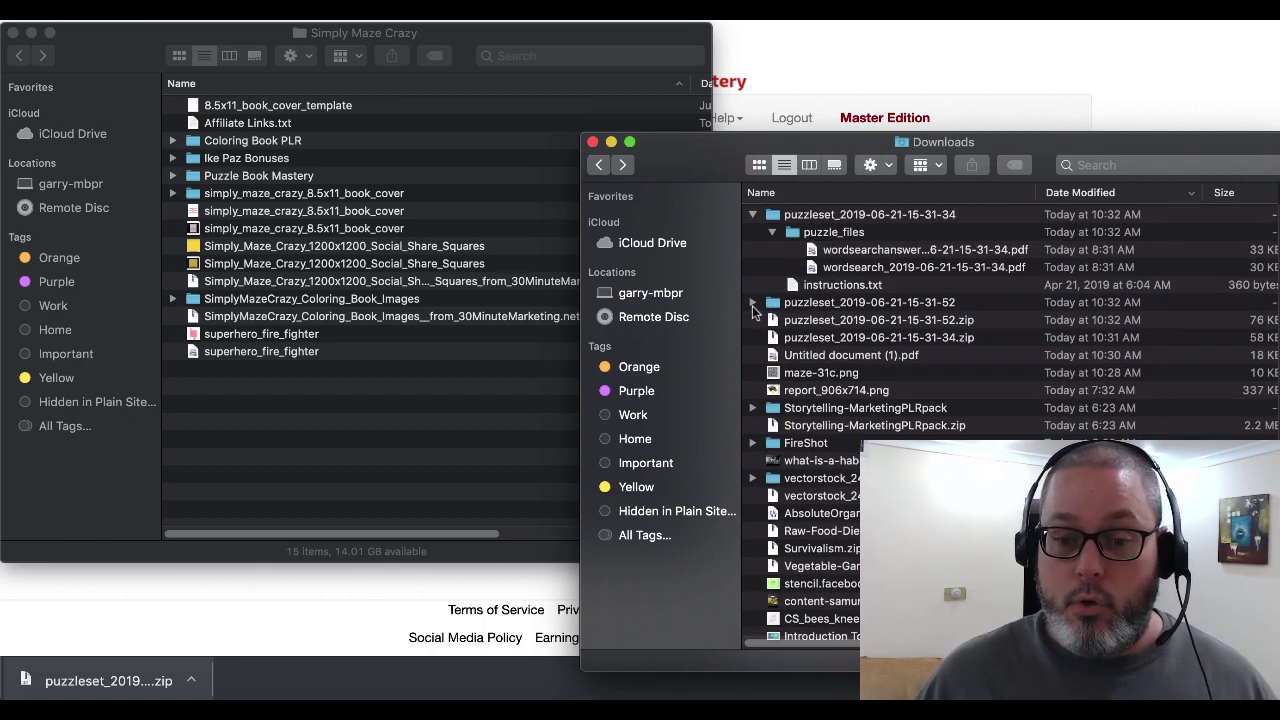
click(752, 303)
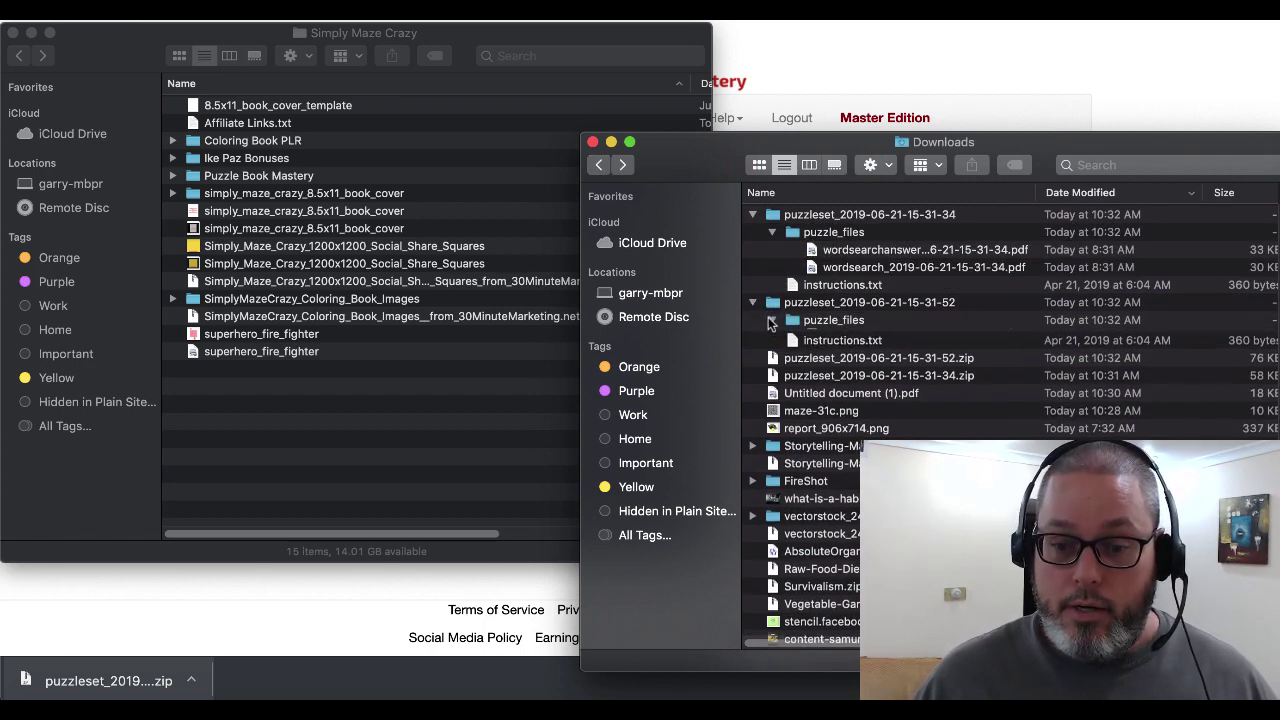
click(771, 320)
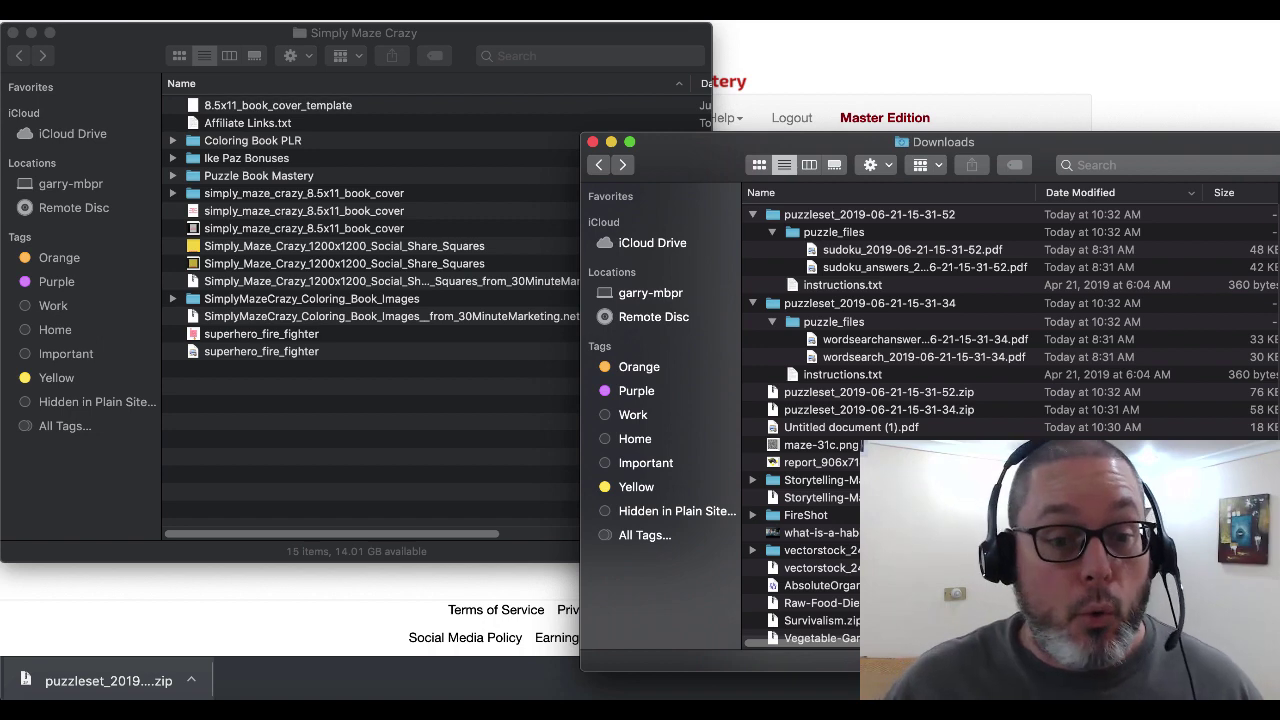
key(super+Tab)
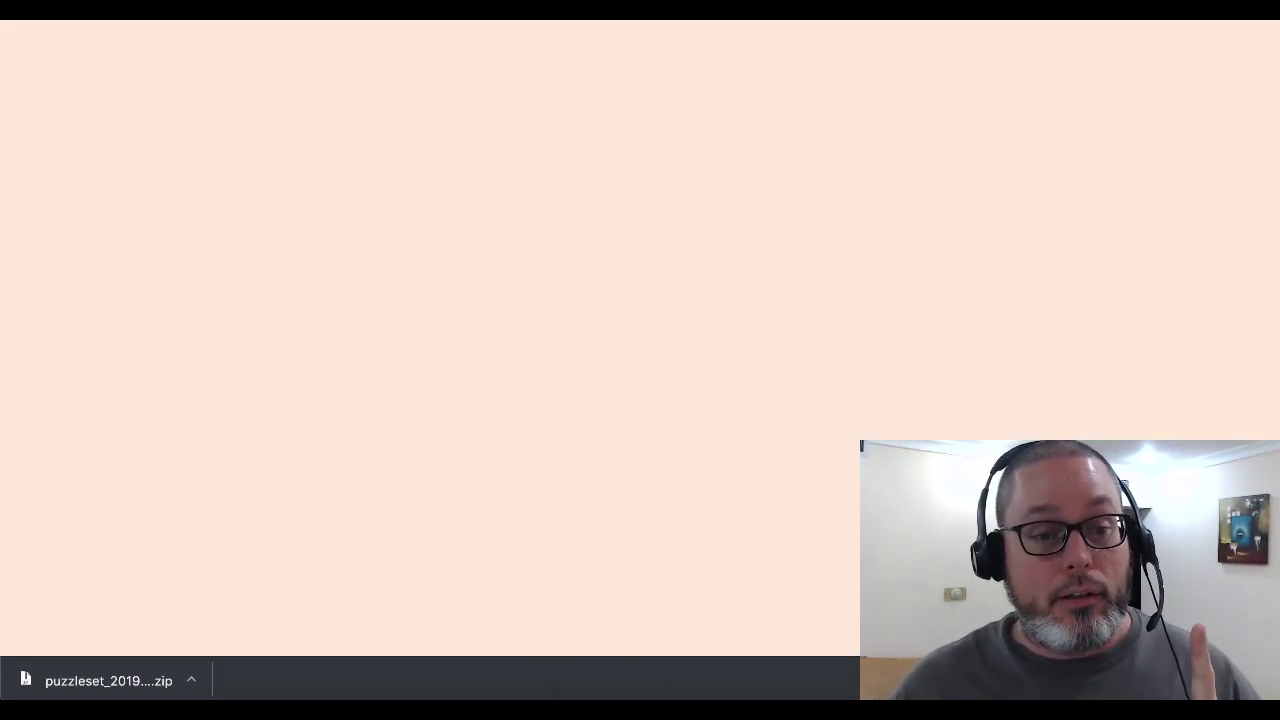
scroll(108, 410, down, 2)
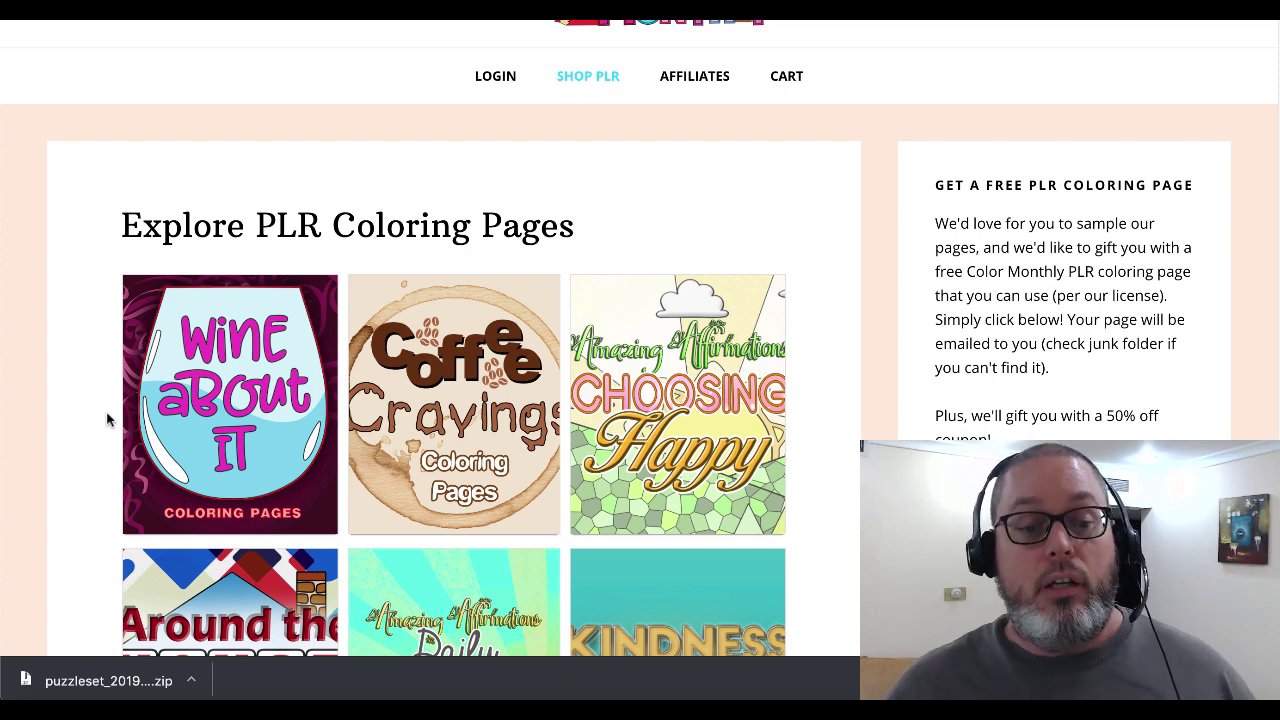
scroll(108, 420, up, 1)
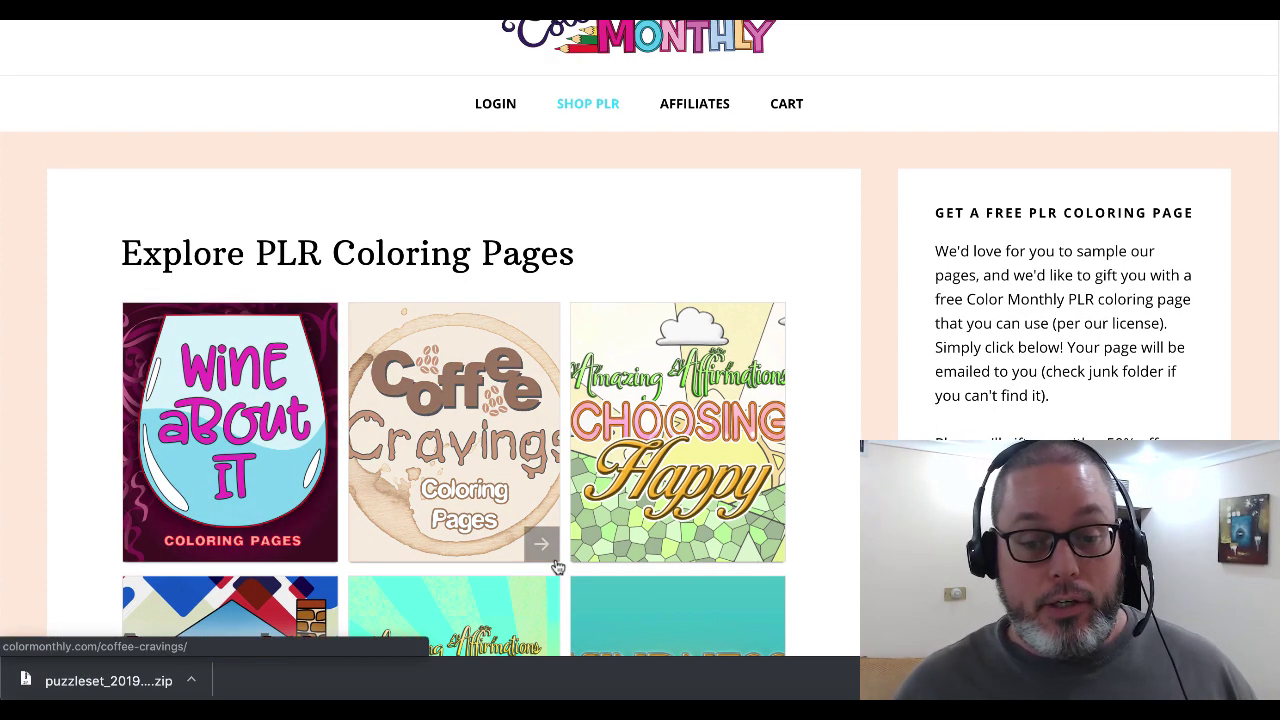
scroll(557, 566, down, 10)
scroll(557, 566, down, 1)
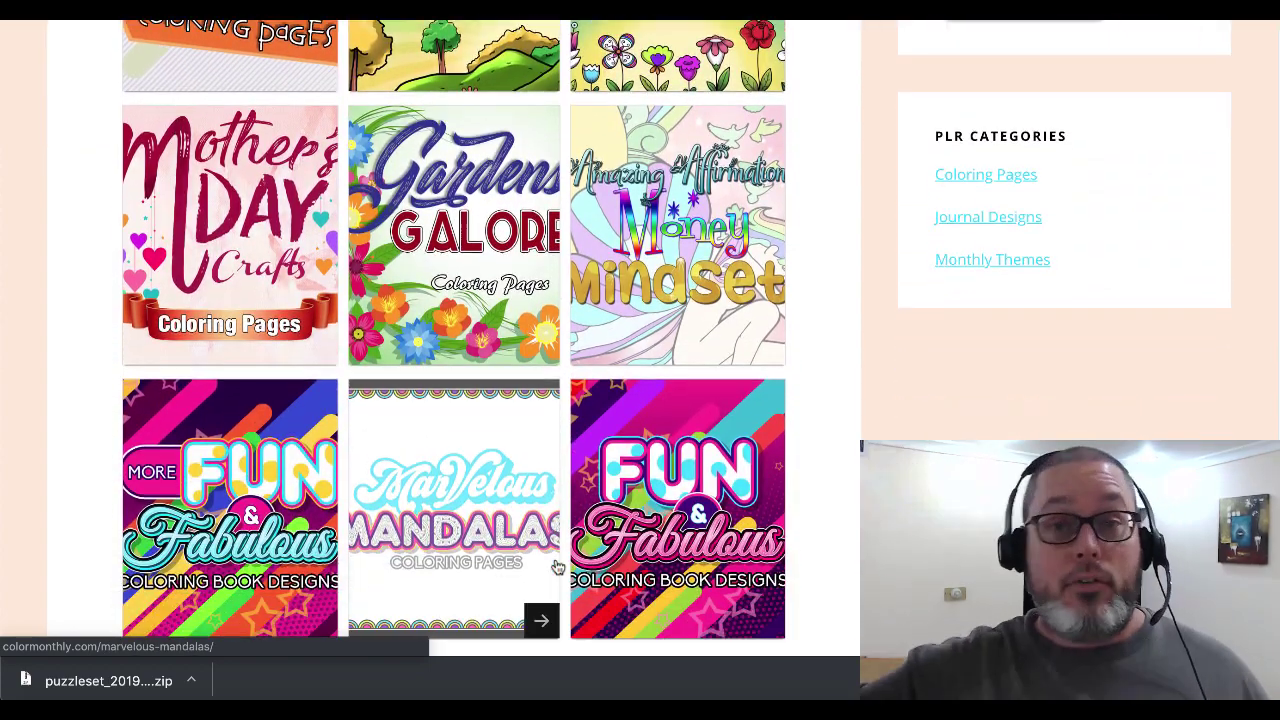
scroll(557, 566, up, 10)
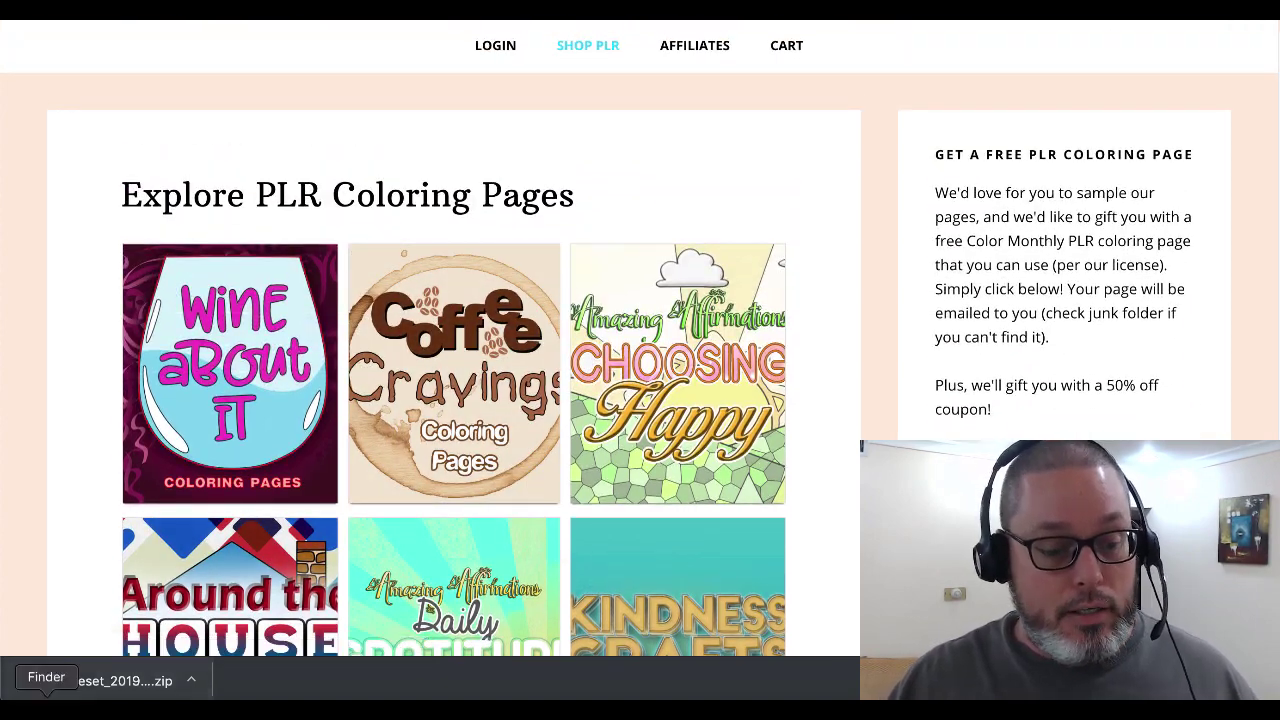
- Open Color+Monthly+Package+(41).pdf from Coloring Book PLR in Preview and scroll through it
click(46, 708)
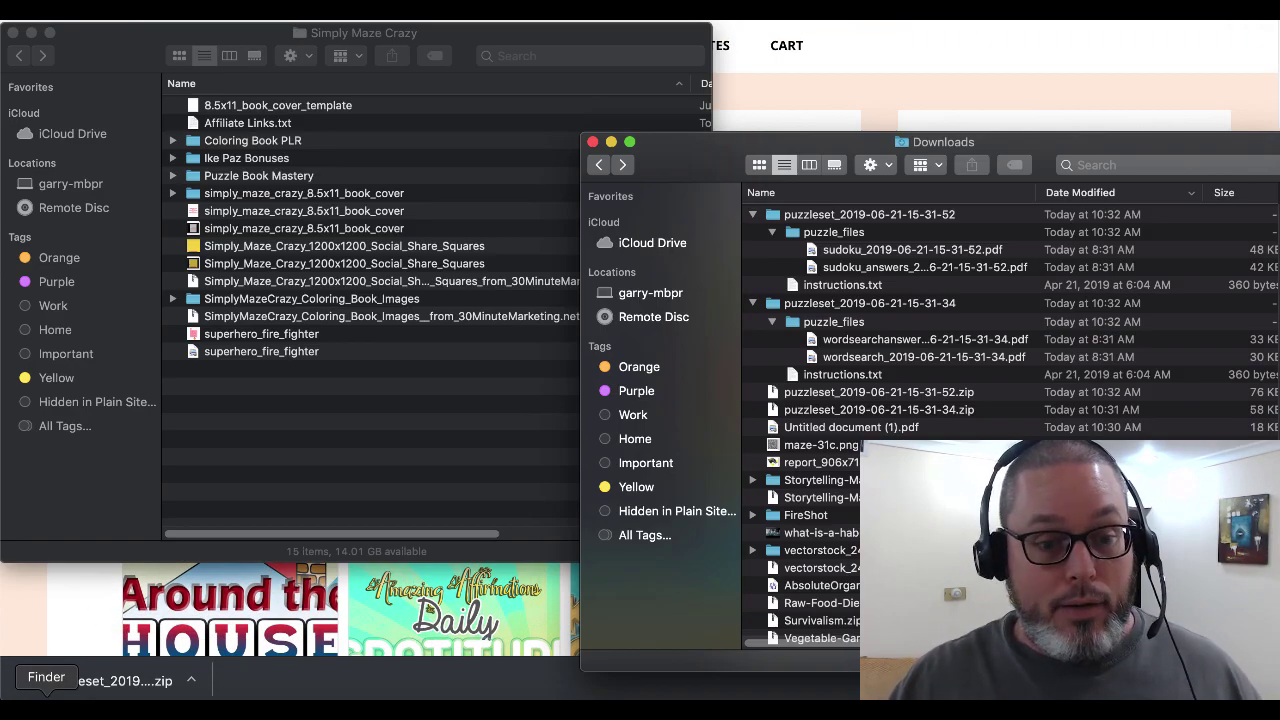
click(250, 145)
double_click(250, 145)
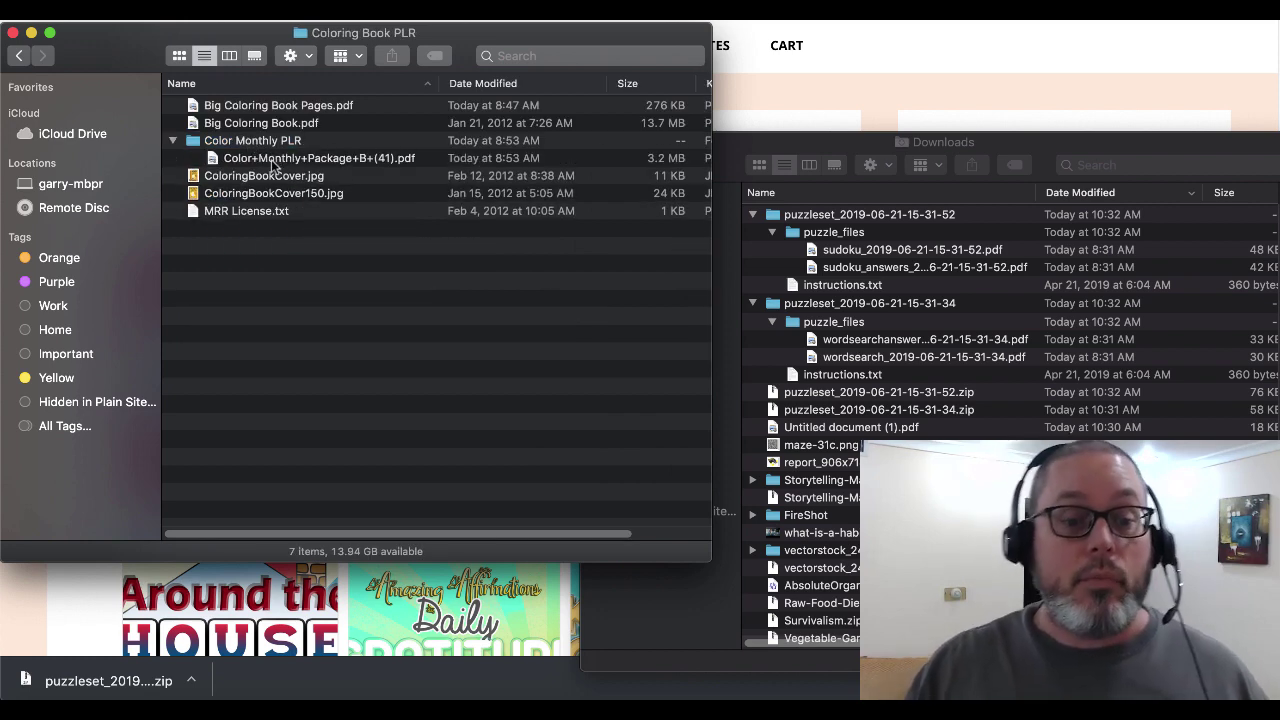
double_click(272, 160)
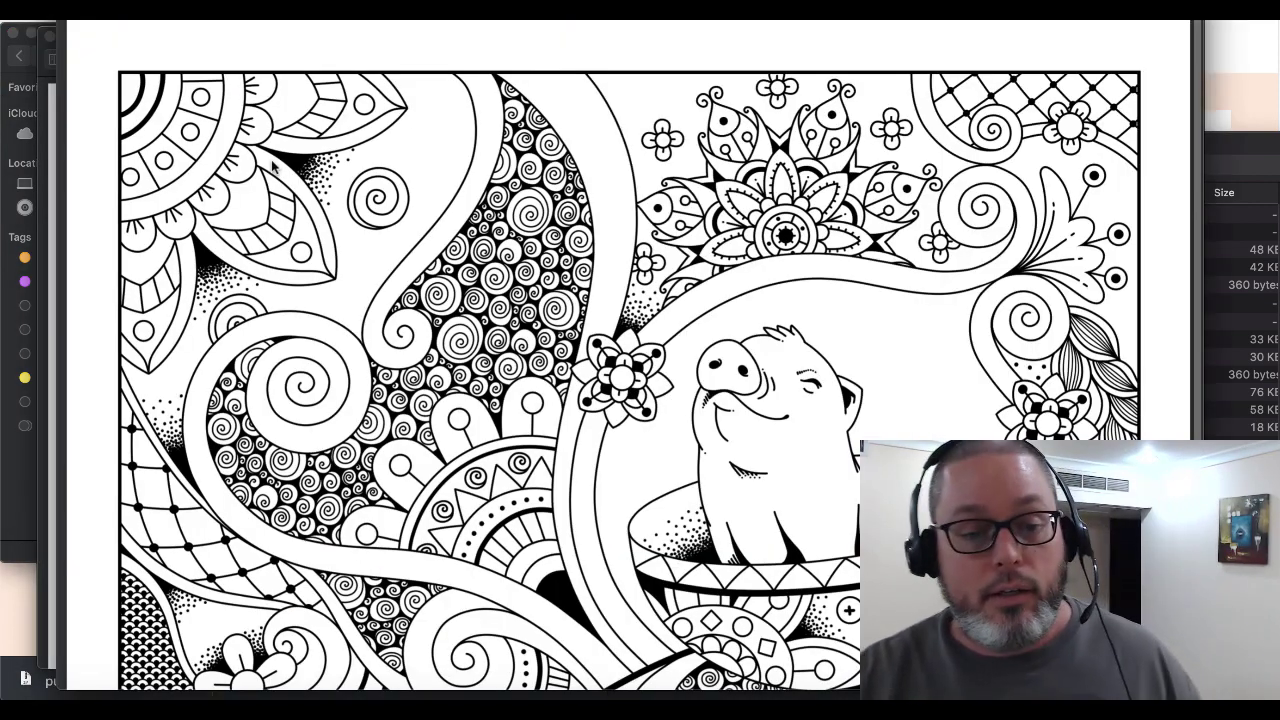
scroll(786, 453, down, 5)
scroll(786, 453, up, 3)
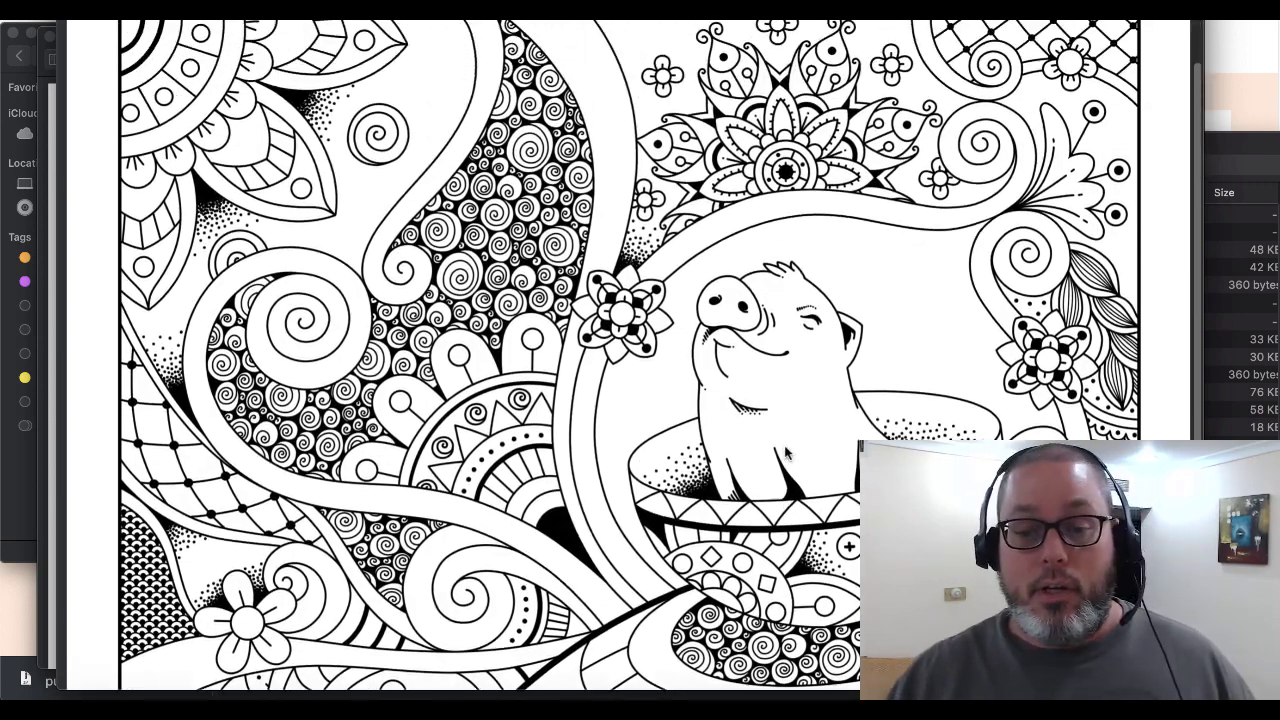
scroll(786, 453, up, 1)
scroll(786, 453, down, 1)
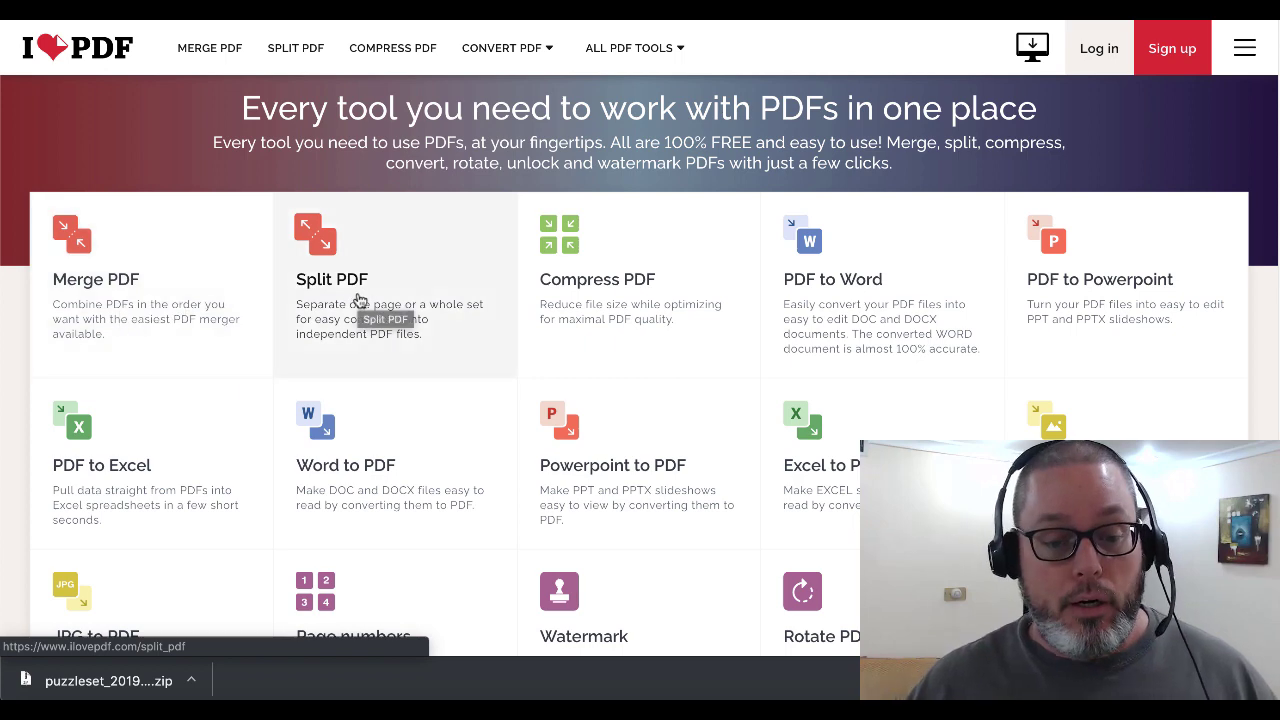
- Start Merge PDF with the sudoku puzzle PDF from the first puzzleset's puzzle_files
scroll(358, 300, down, 1)
scroll(360, 300, down, 3)
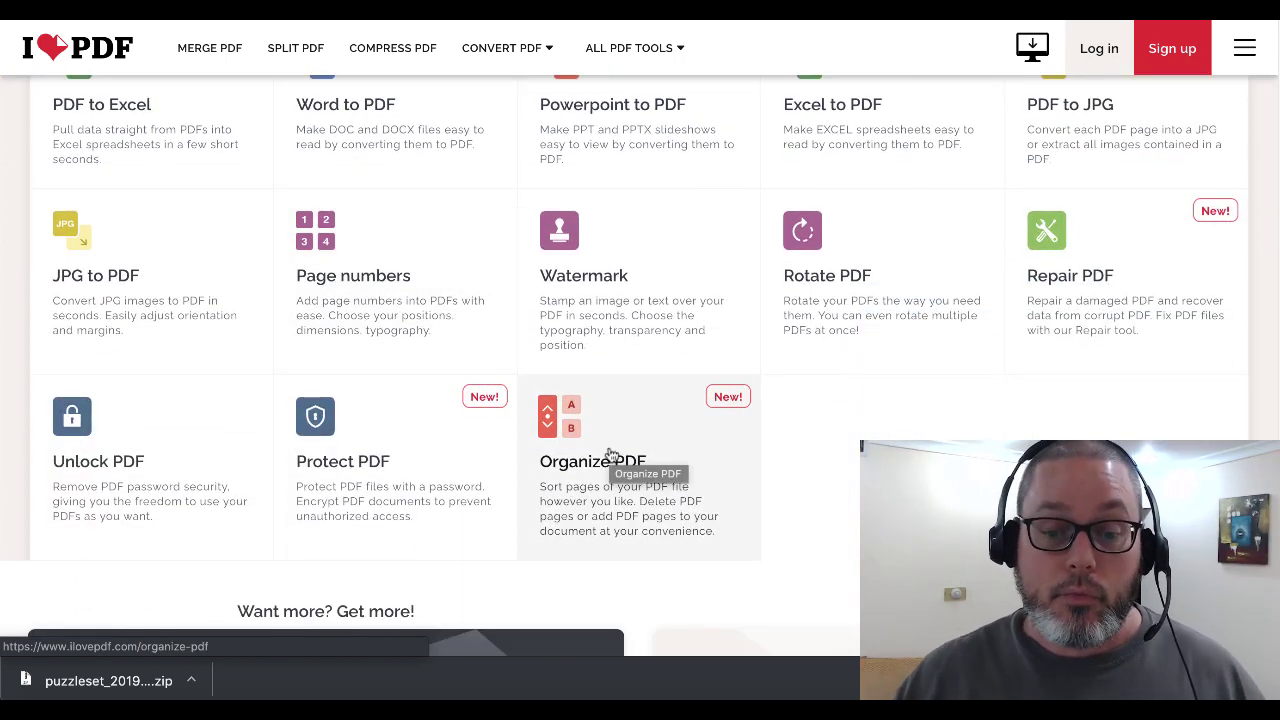
scroll(612, 456, up, 4)
scroll(608, 452, down, 4)
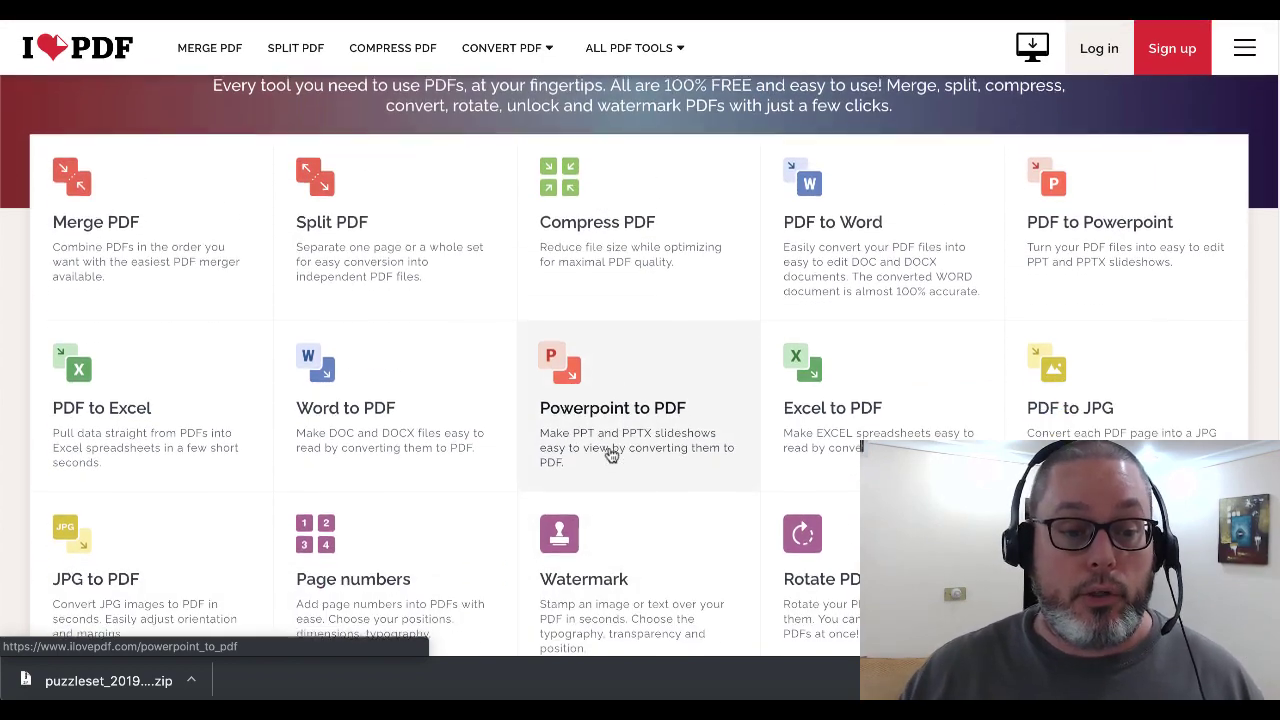
scroll(600, 449, up, 4)
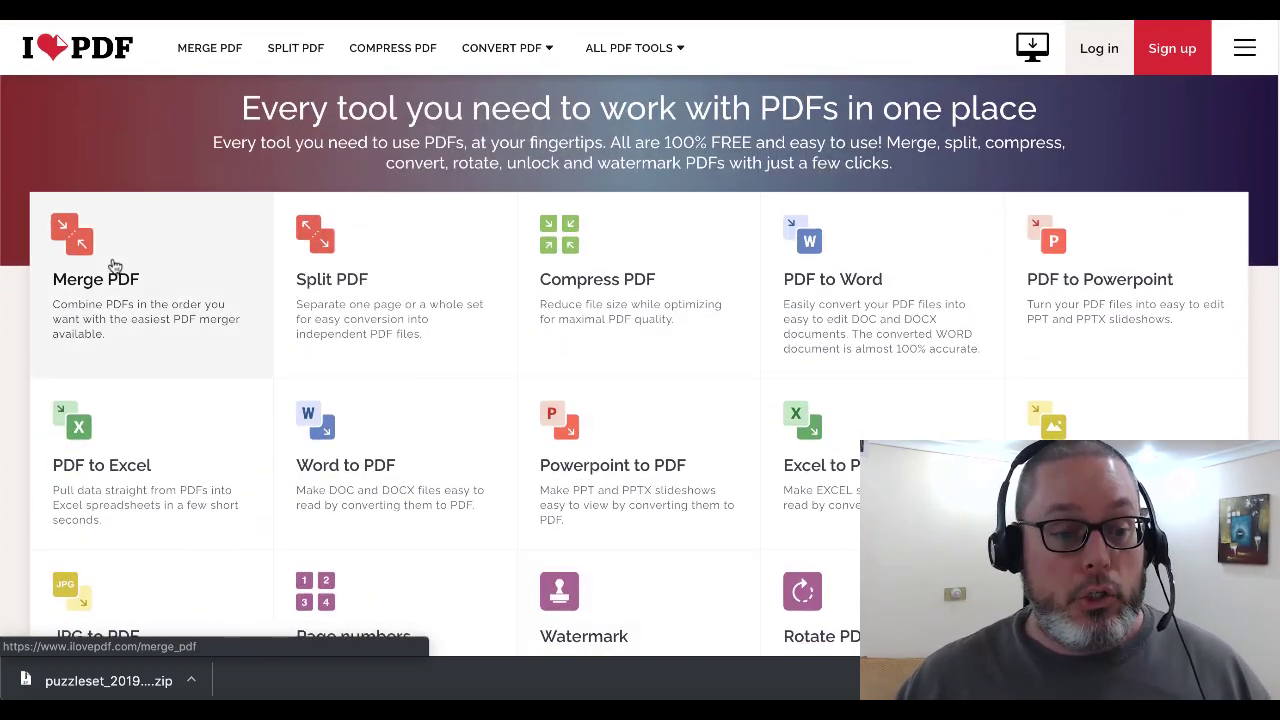
click(115, 265)
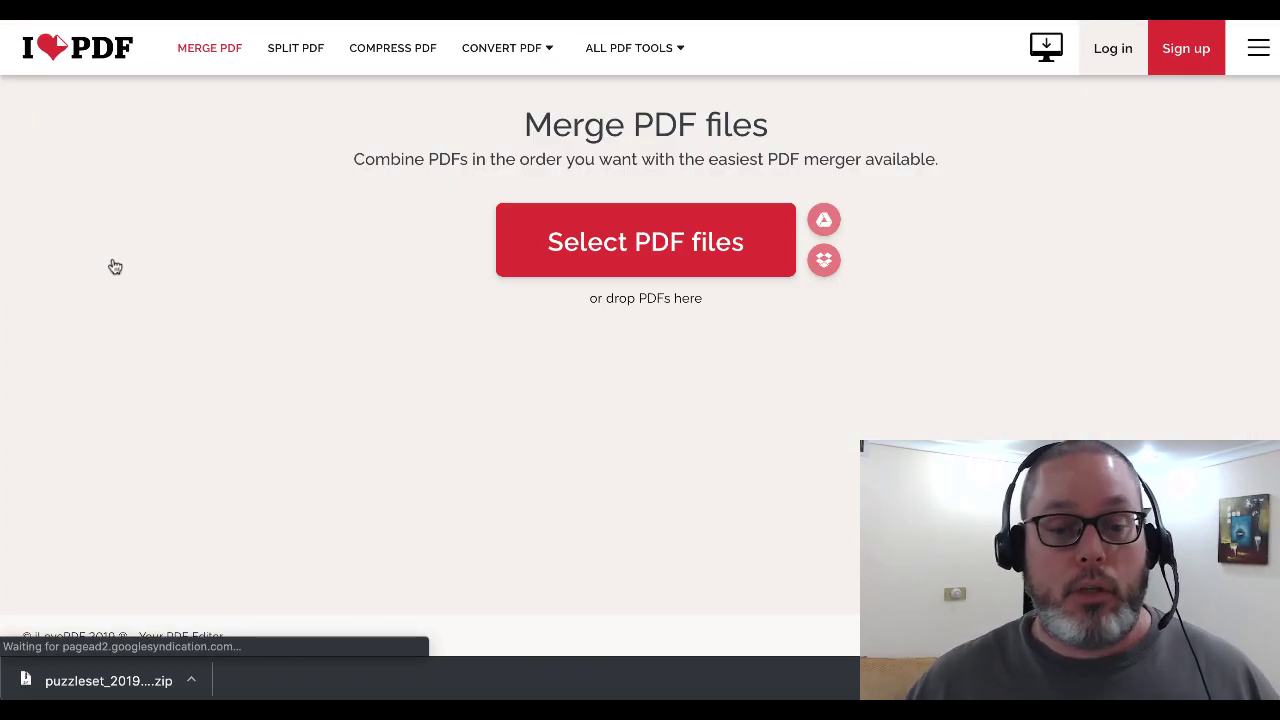
click(560, 241)
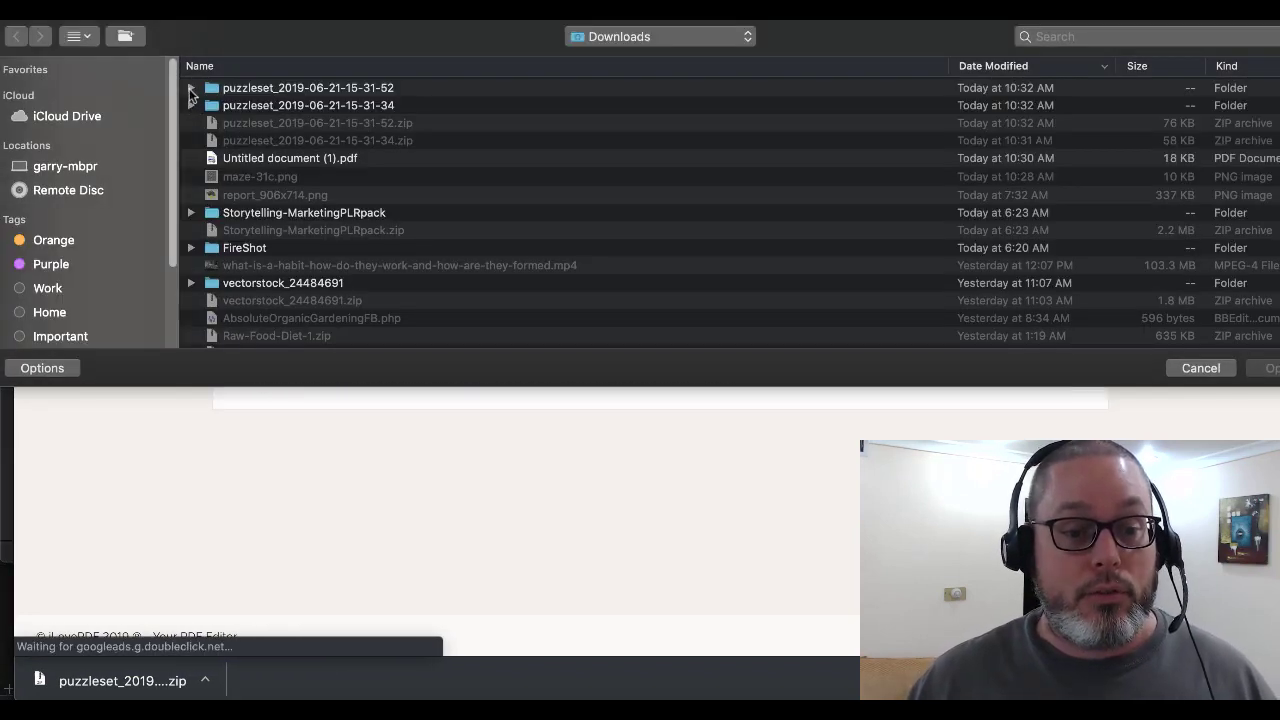
click(191, 88)
click(210, 105)
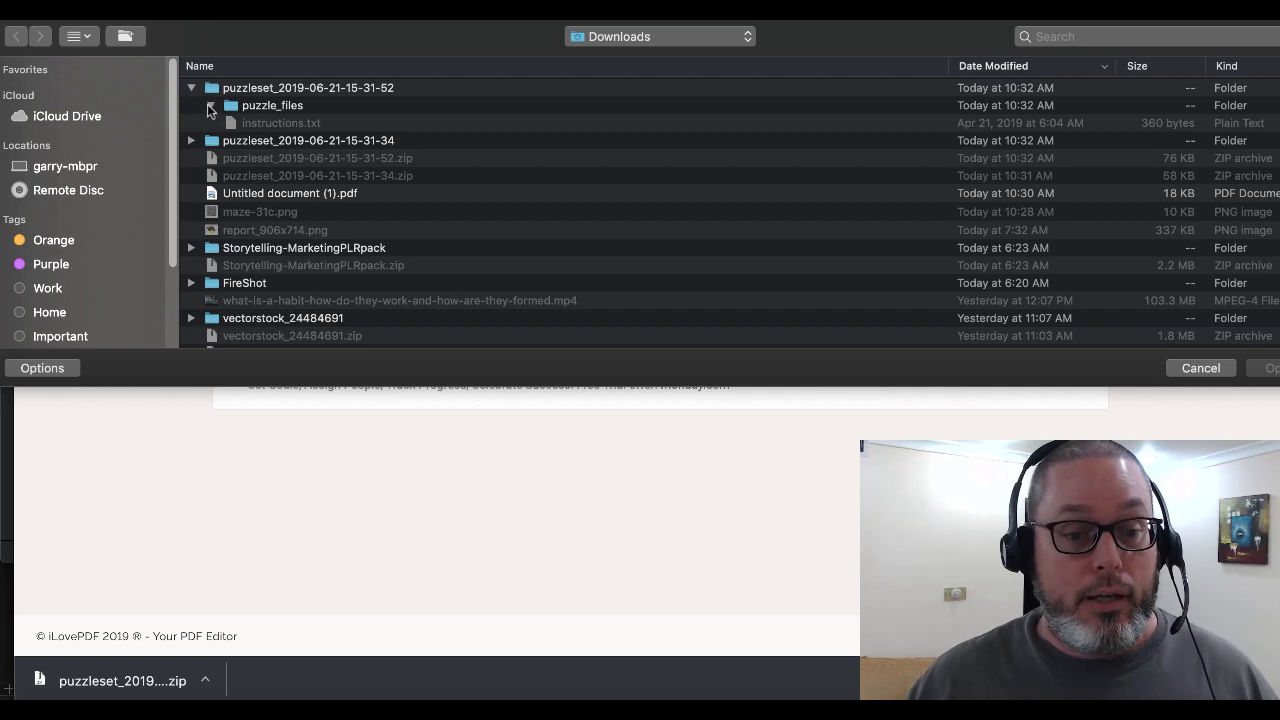
click(210, 105)
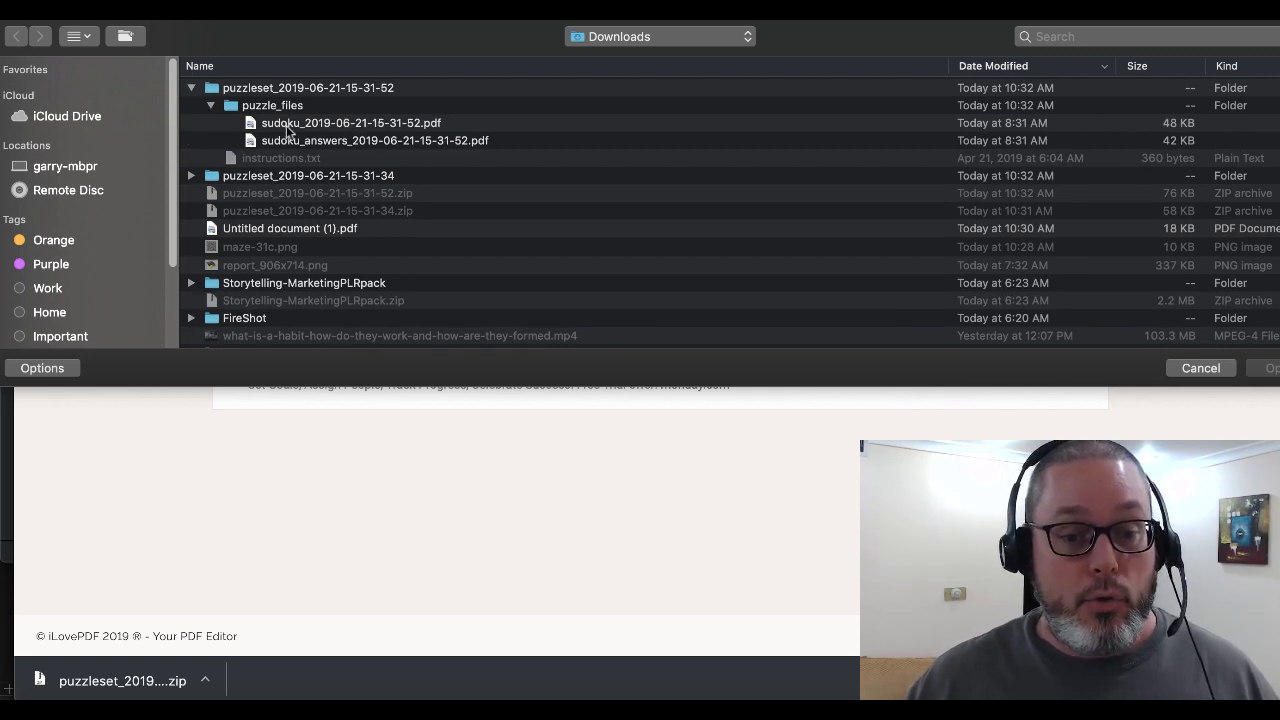
click(287, 124)
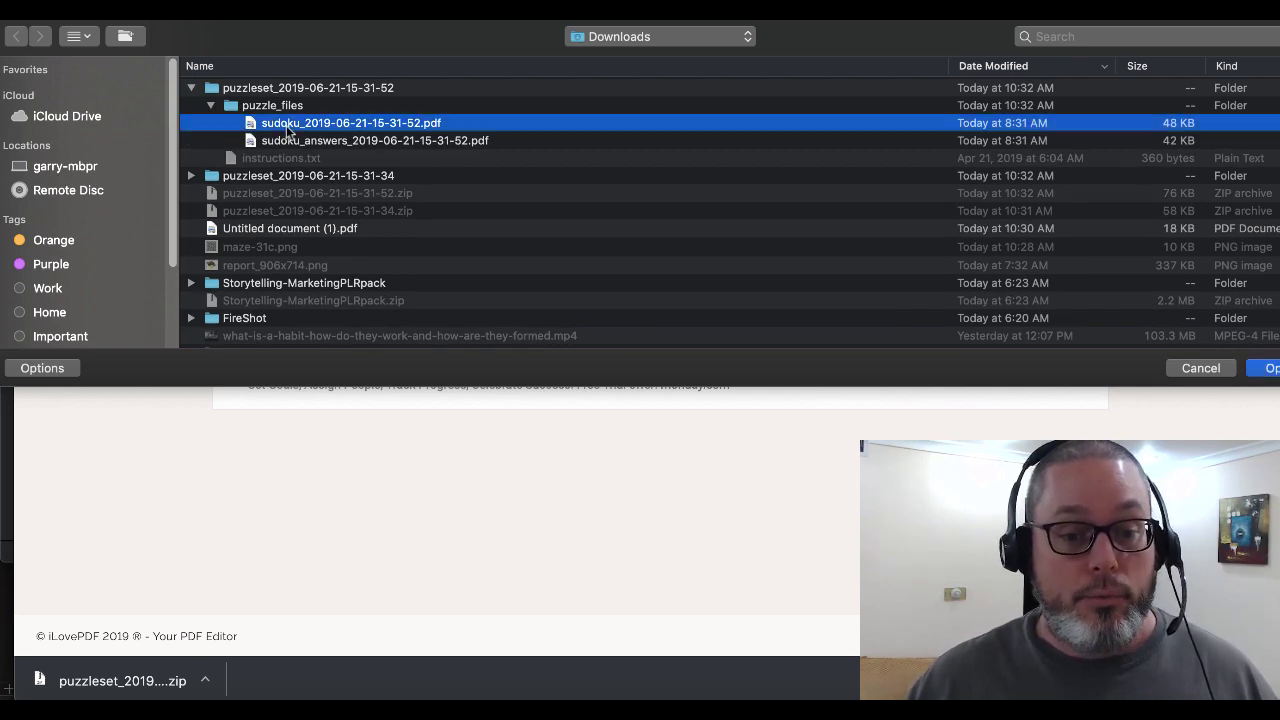
click(1270, 368)
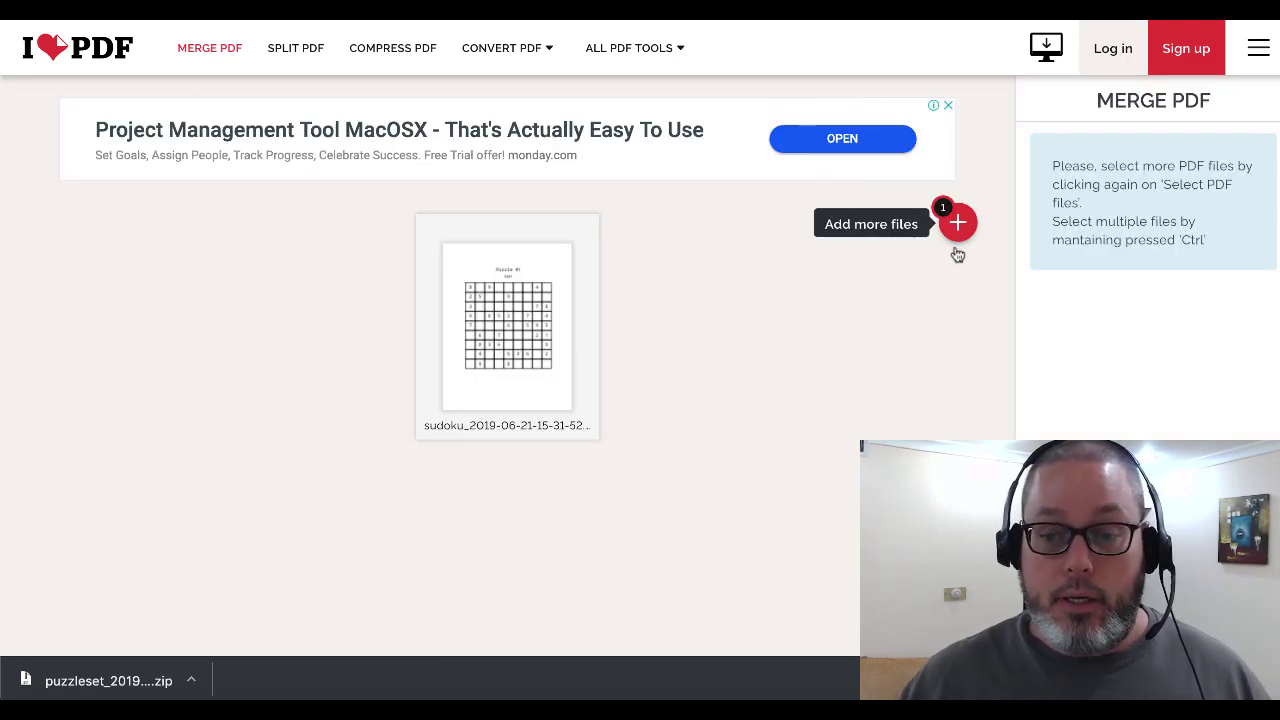
- Add the wordsearch puzzle PDF (not the answers) from the second puzzleset folder
click(957, 233)
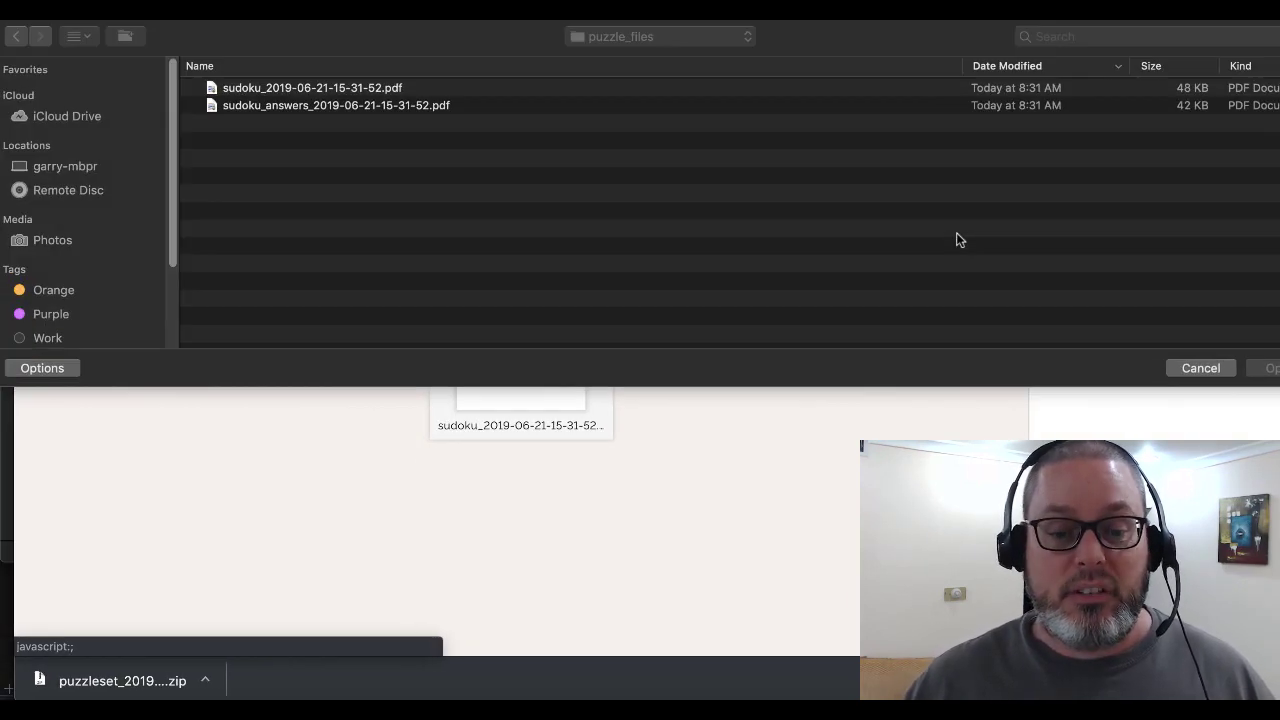
click(642, 38)
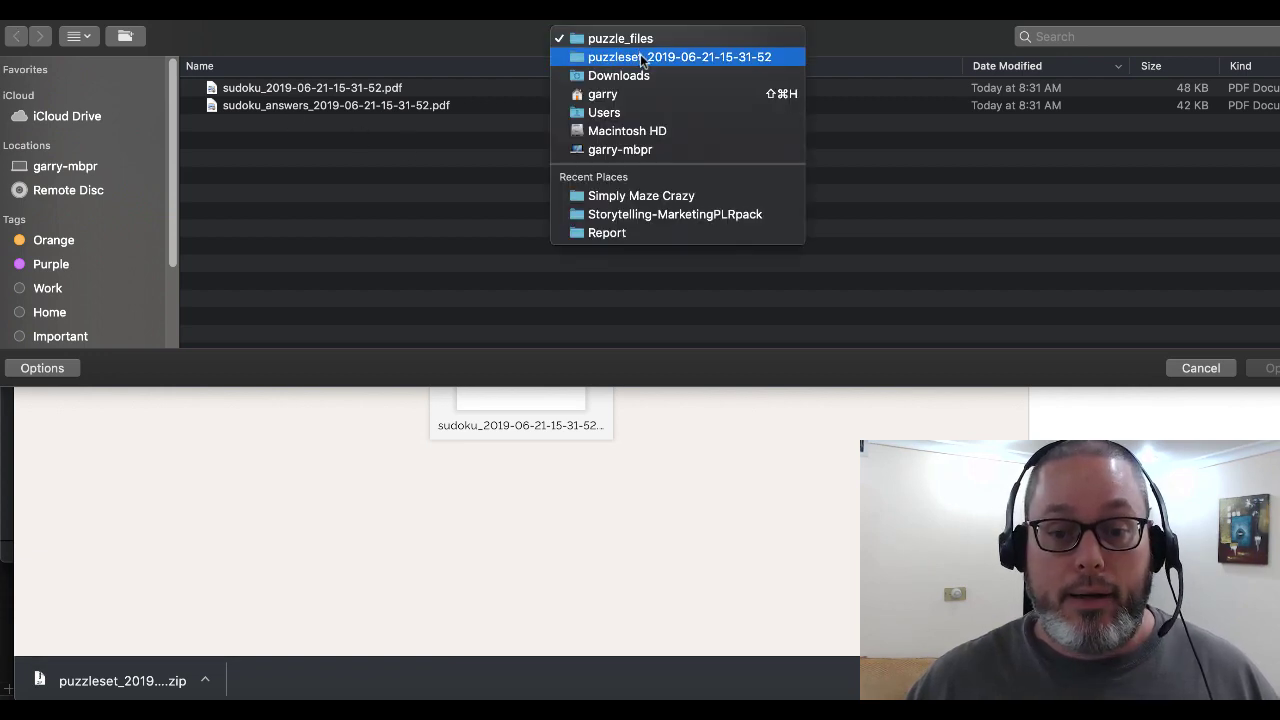
click(643, 76)
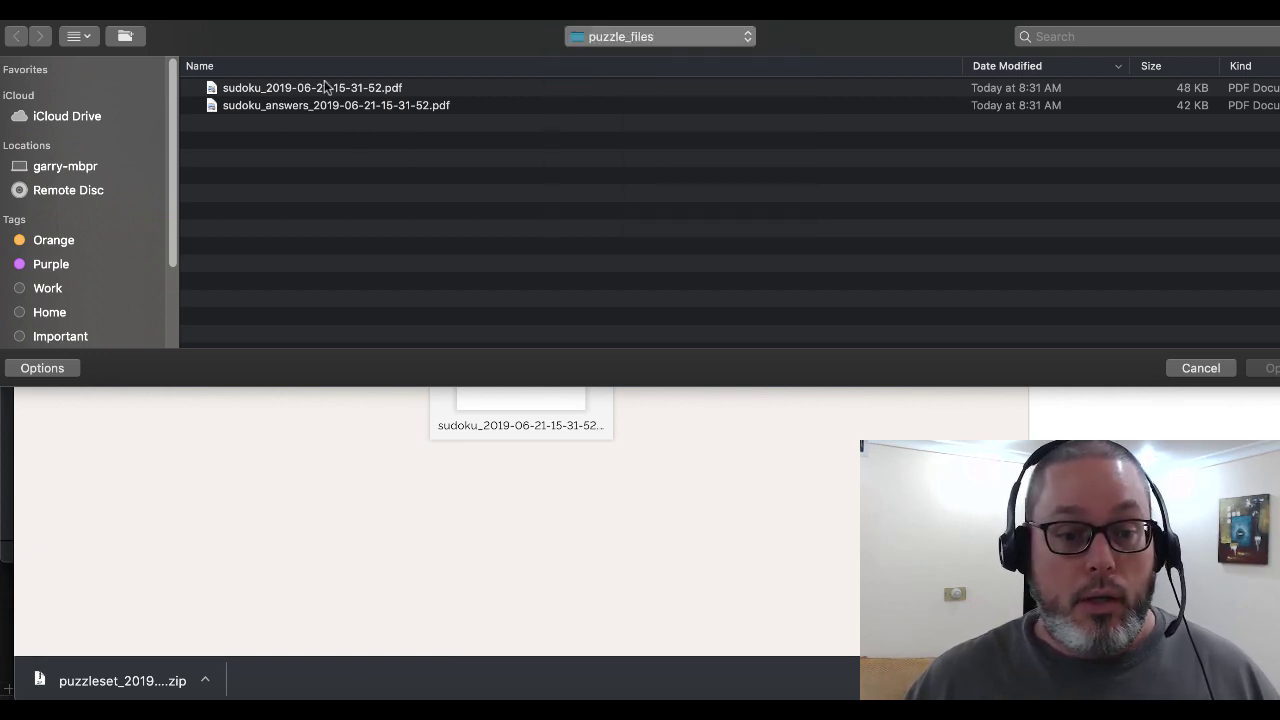
click(191, 176)
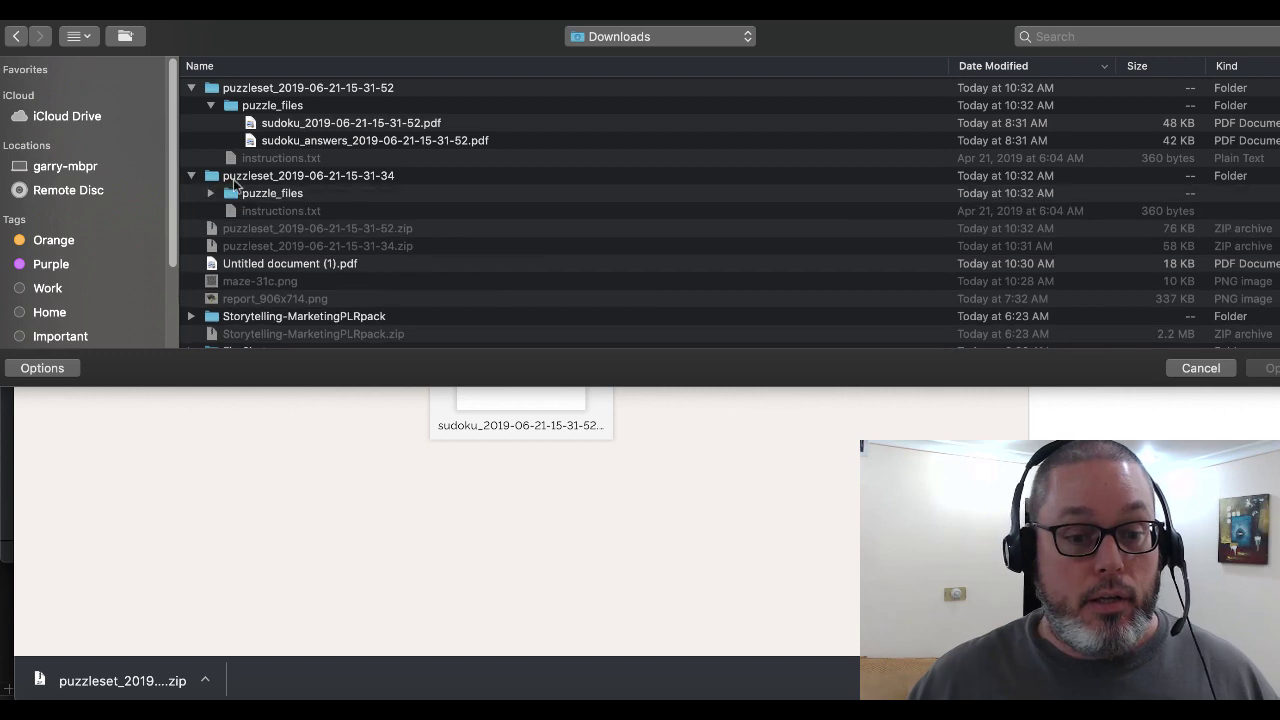
click(211, 194)
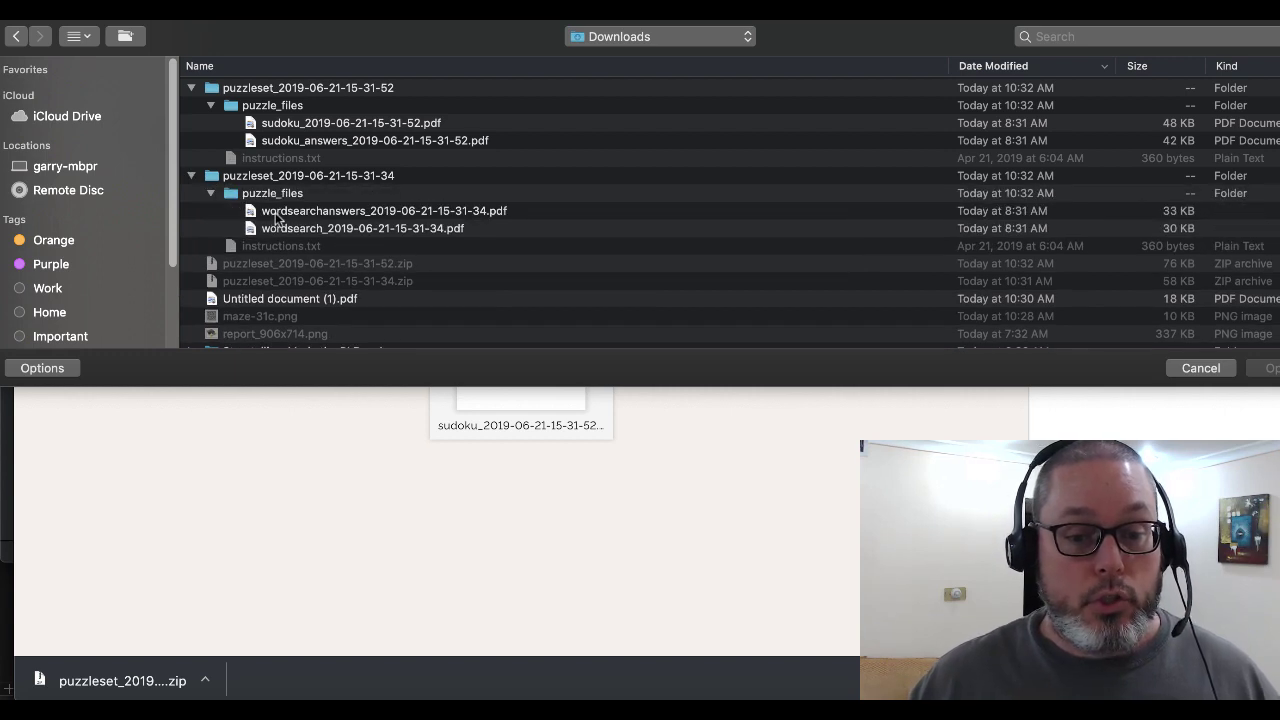
click(278, 216)
click(287, 229)
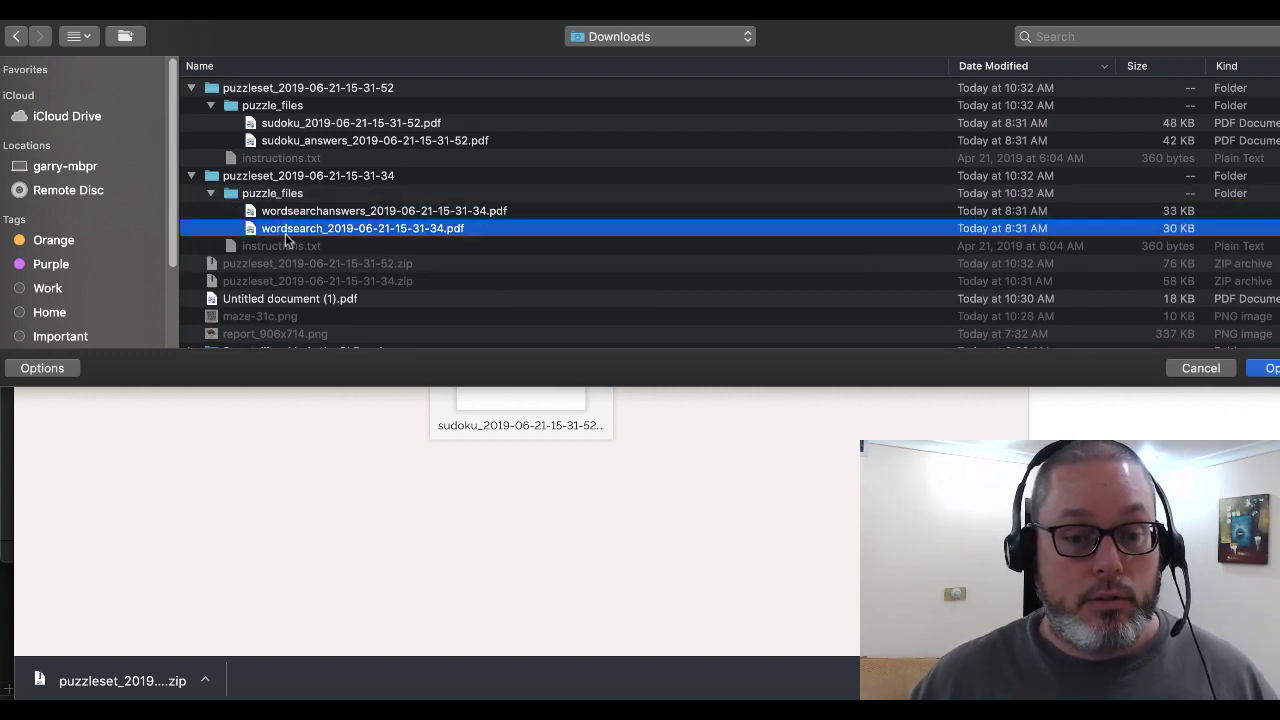
click(1270, 370)
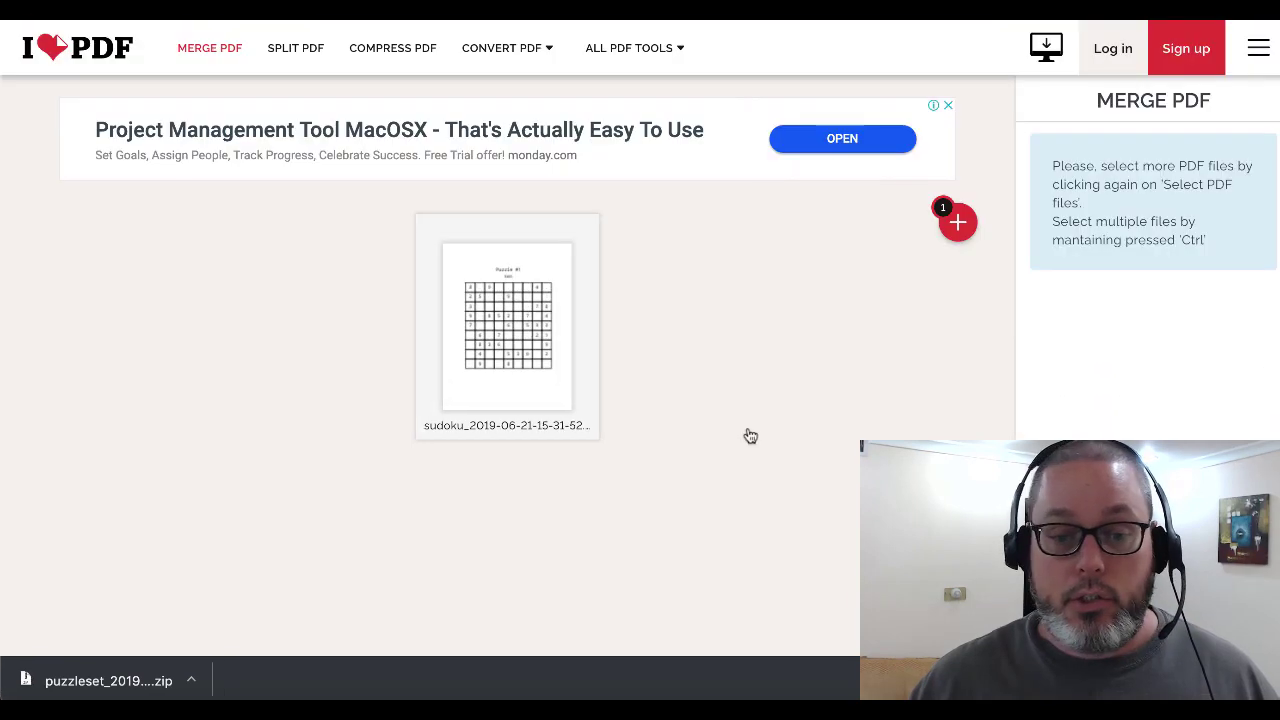
- Add Untitled document (1).pdf from Downloads as the title page
click(957, 222)
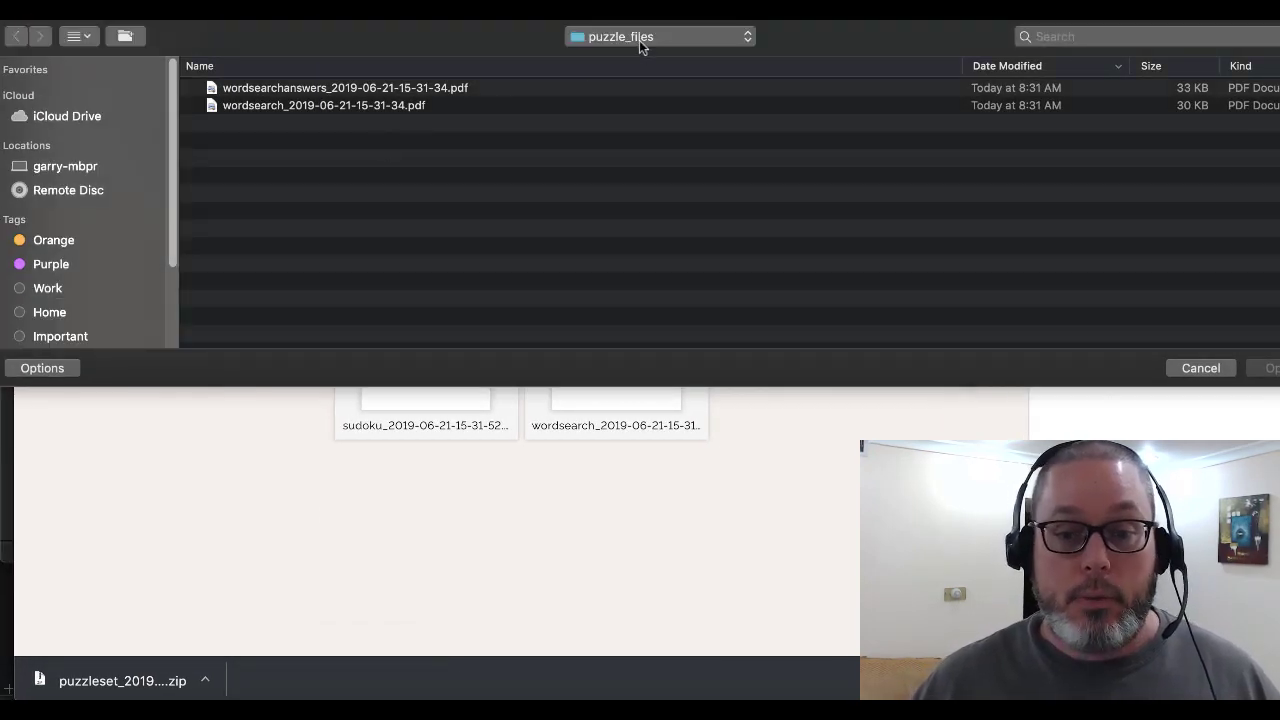
click(639, 40)
click(645, 80)
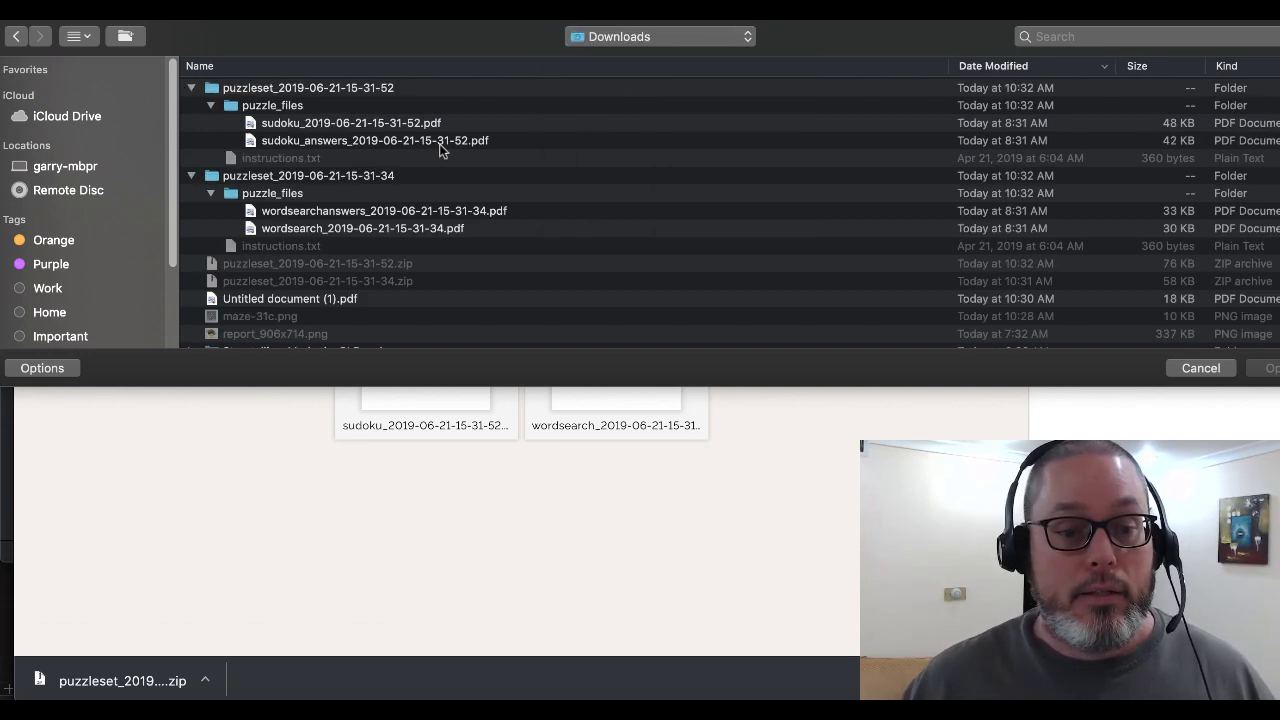
double_click(268, 299)
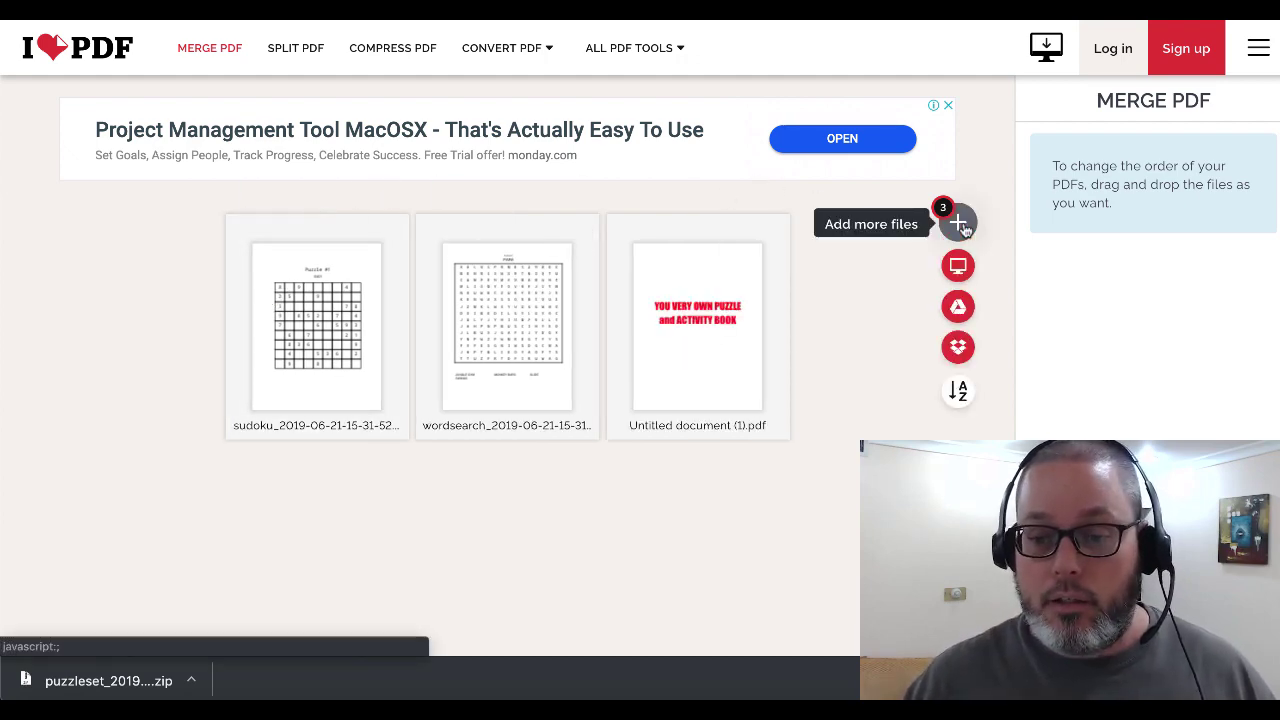
- Add the Color Monthly package PDF from Coloring Book PLR > Color Monthly PLR as the fourth file
click(958, 224)
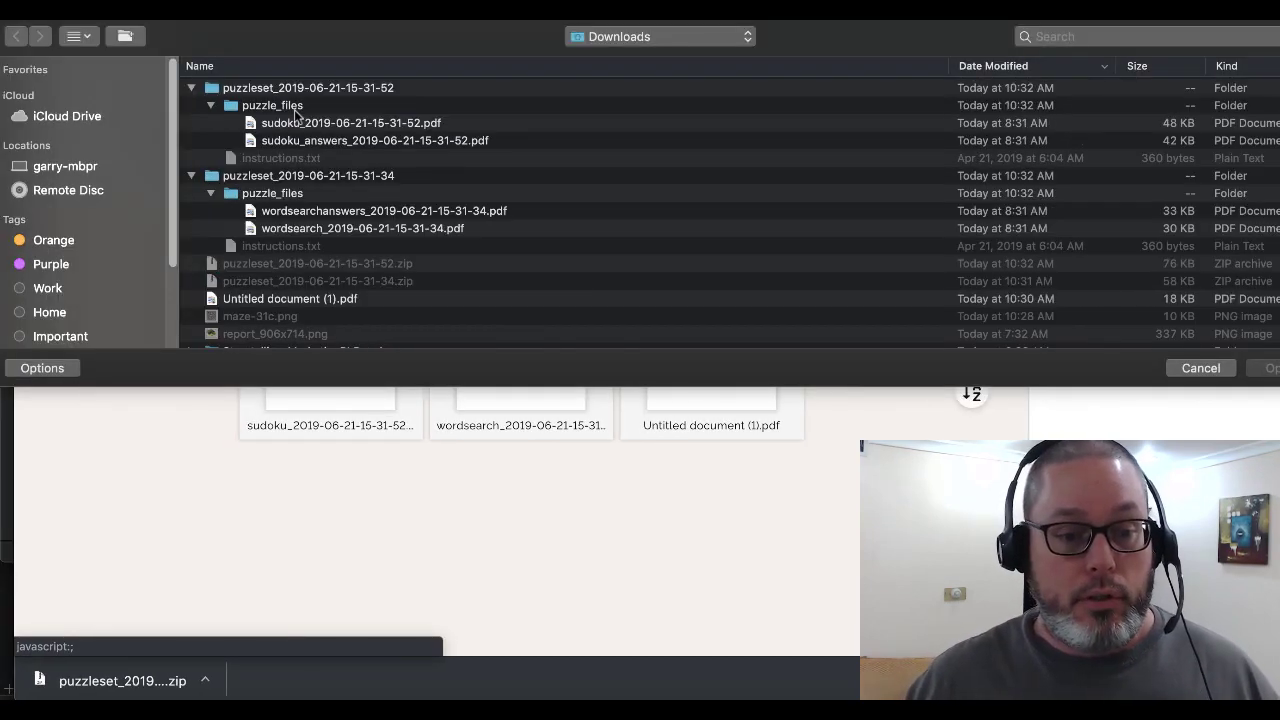
click(705, 38)
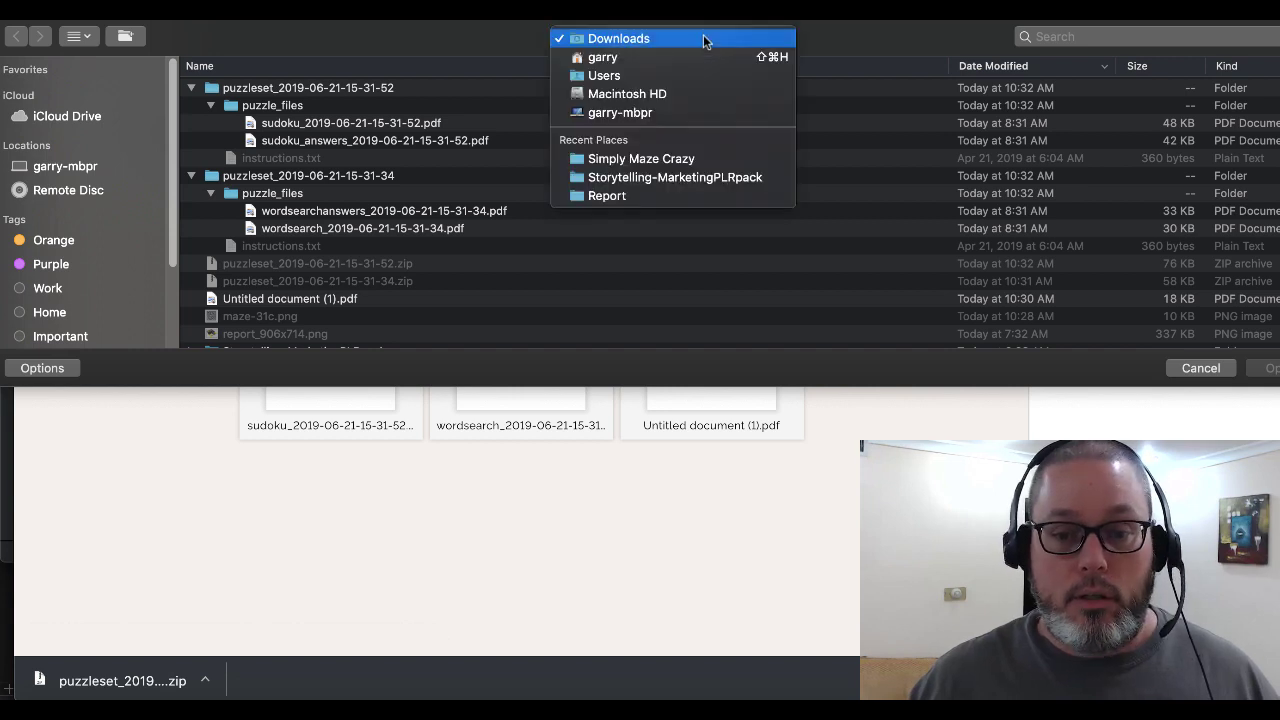
click(669, 159)
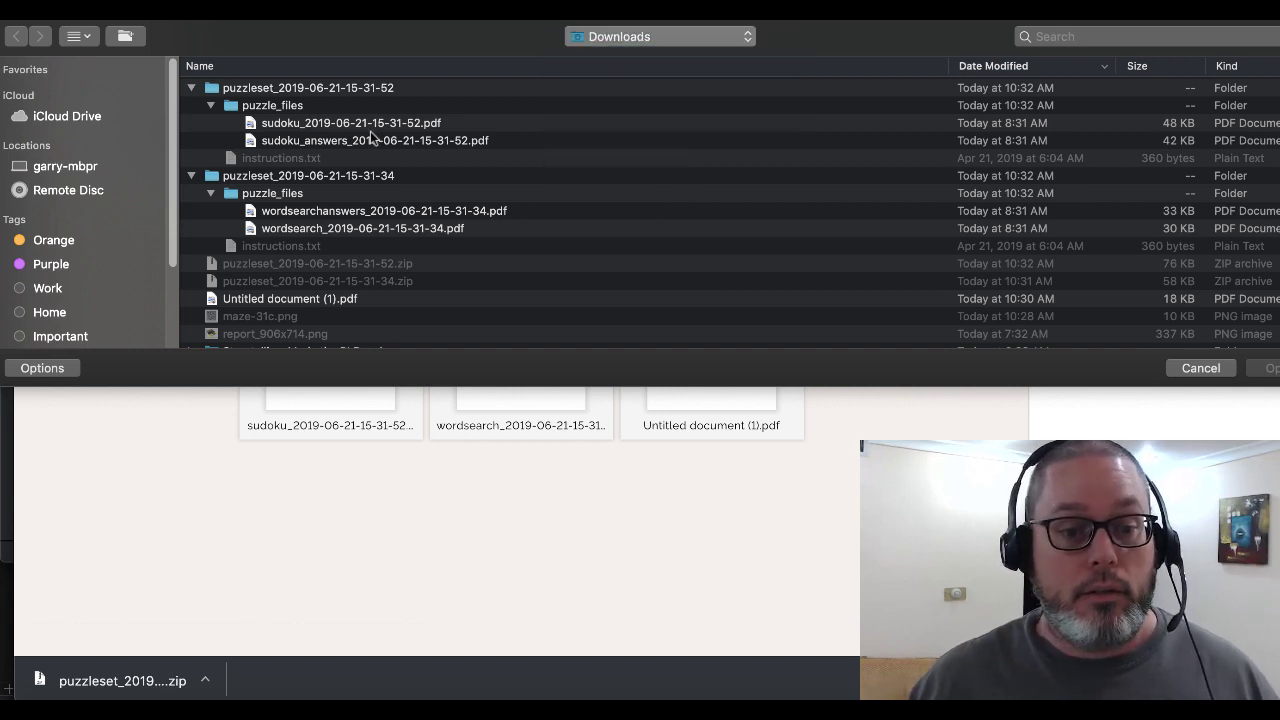
double_click(274, 144)
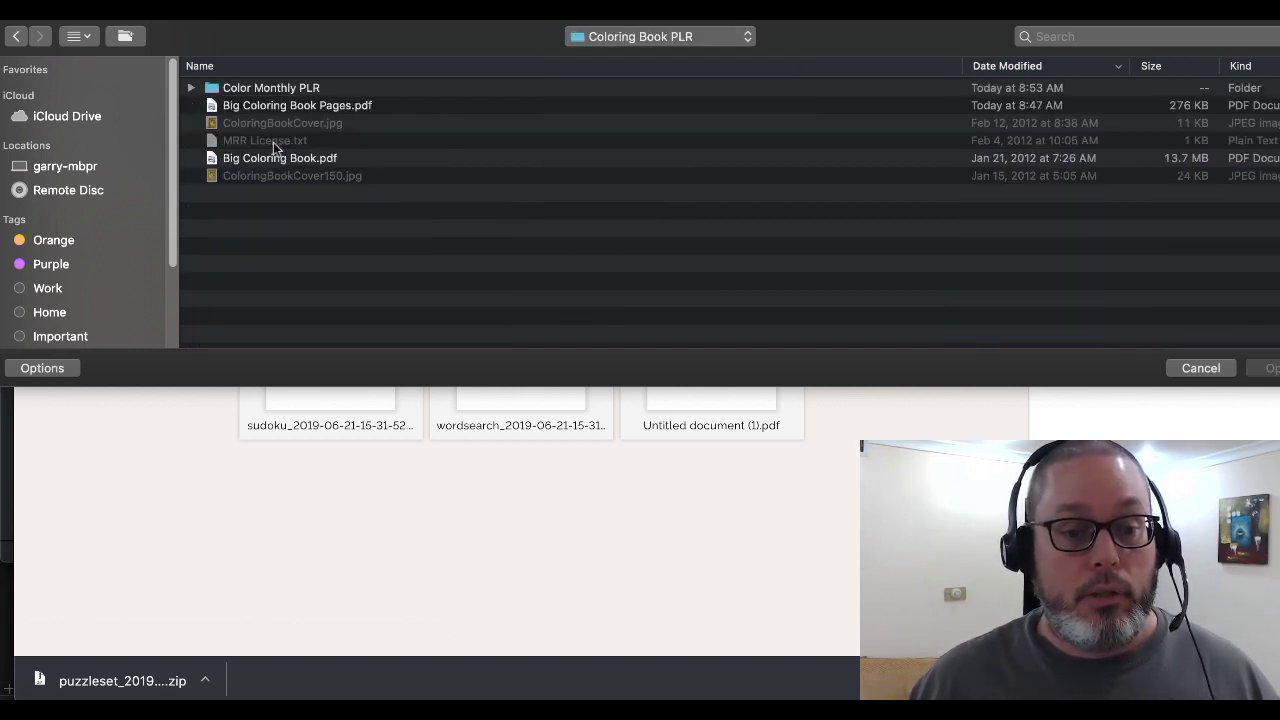
double_click(298, 94)
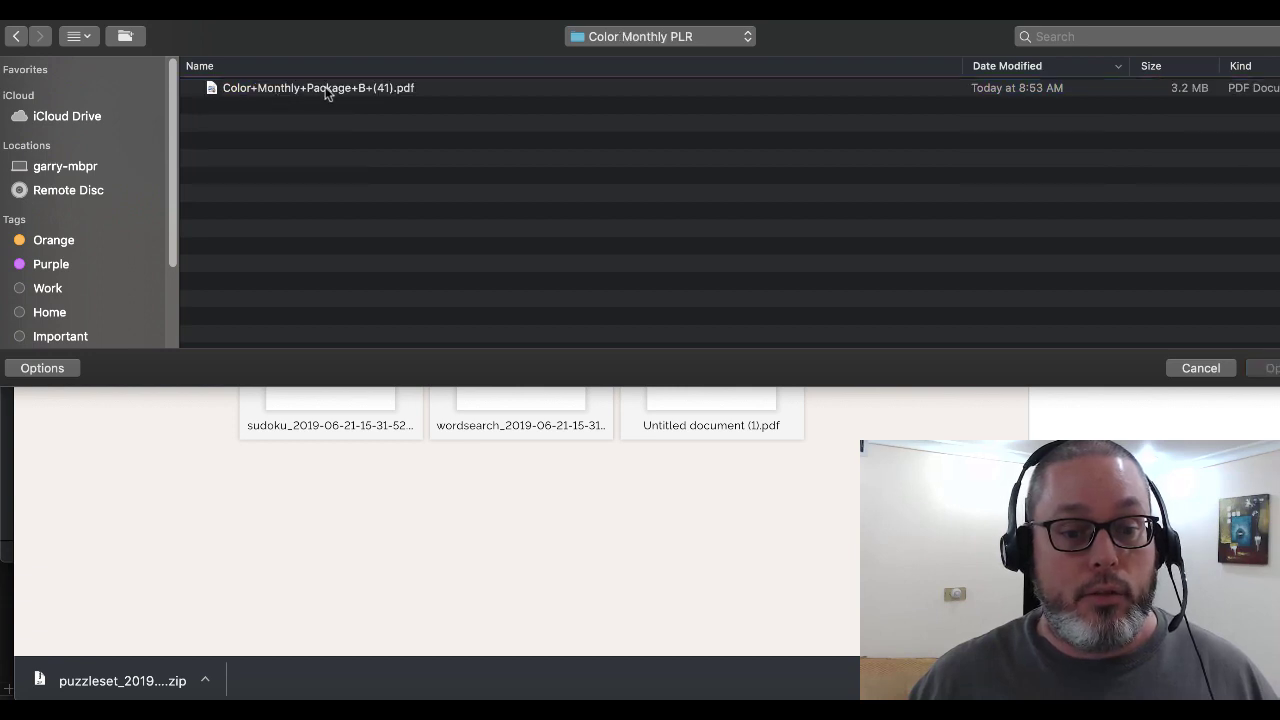
double_click(325, 90)
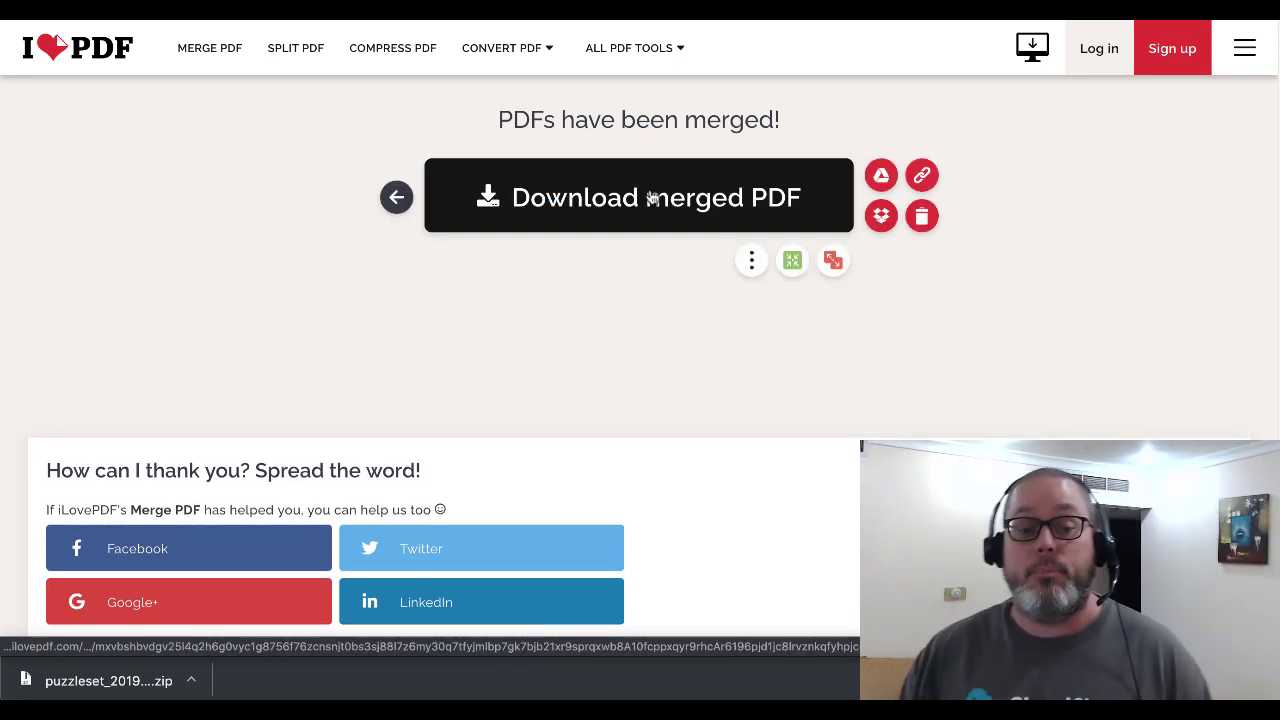
- Download the merged PDF and switch to the Puzzle Book Mastery tab
click(650, 197)
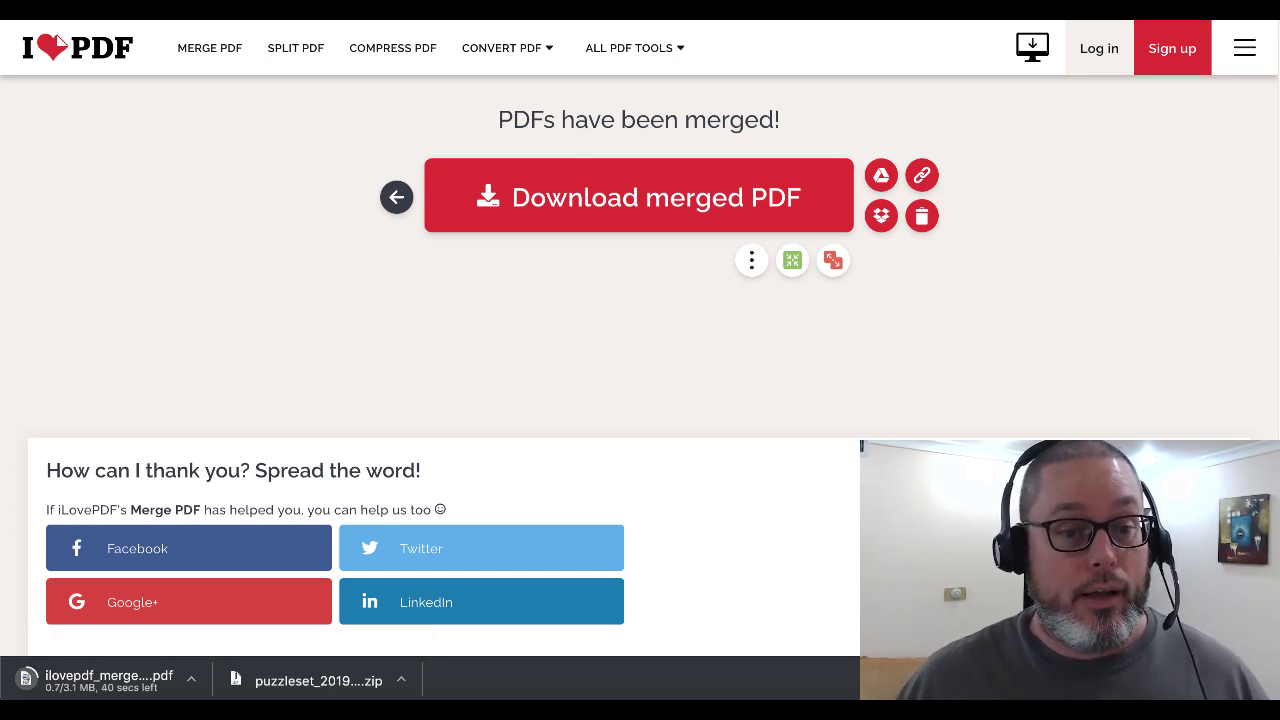
key(ctrl+Tab)
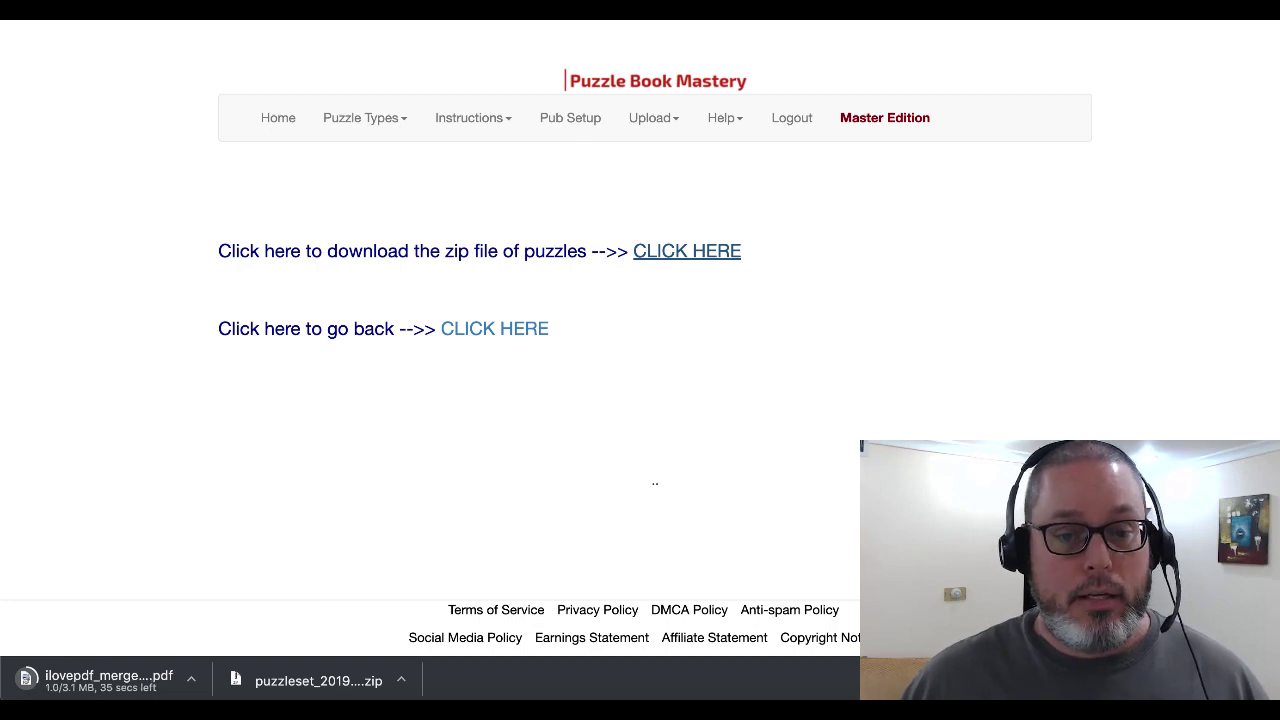
- On the puzzle generator page, look through the puzzle types and training resources menus
key(ctrl+Tab)
key(ctrl+Tab)
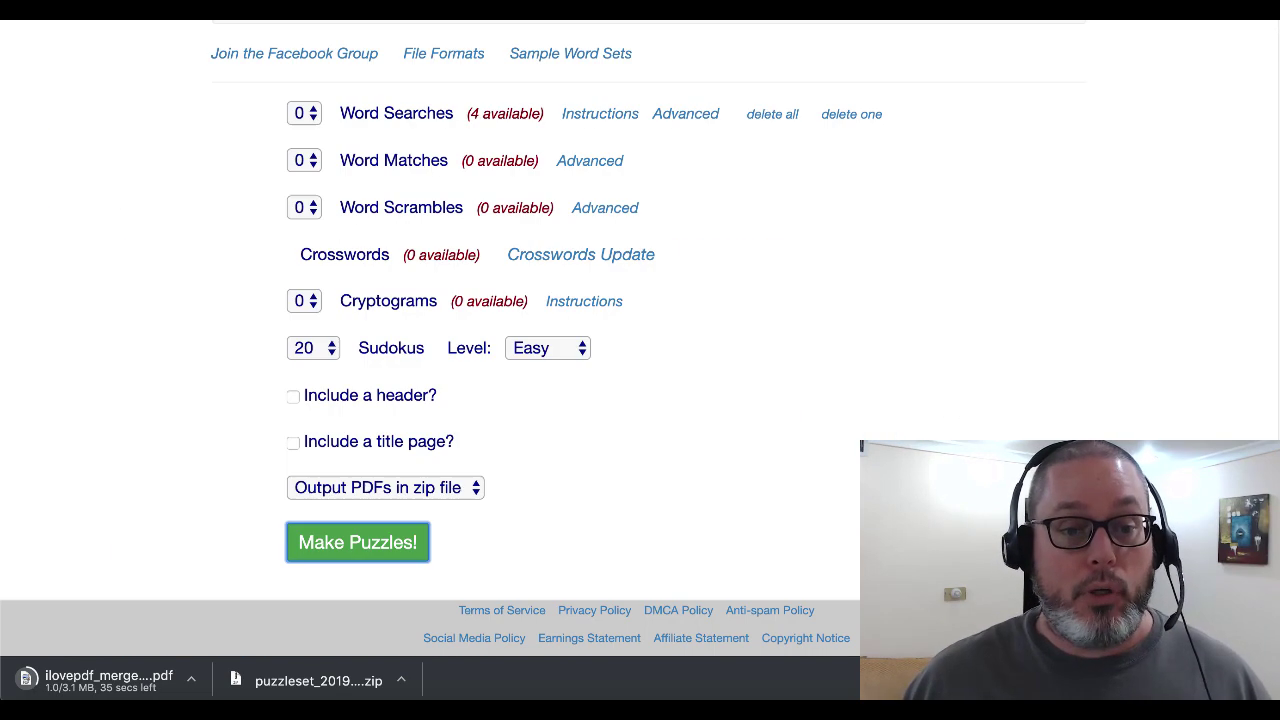
scroll(735, 362, up, 3)
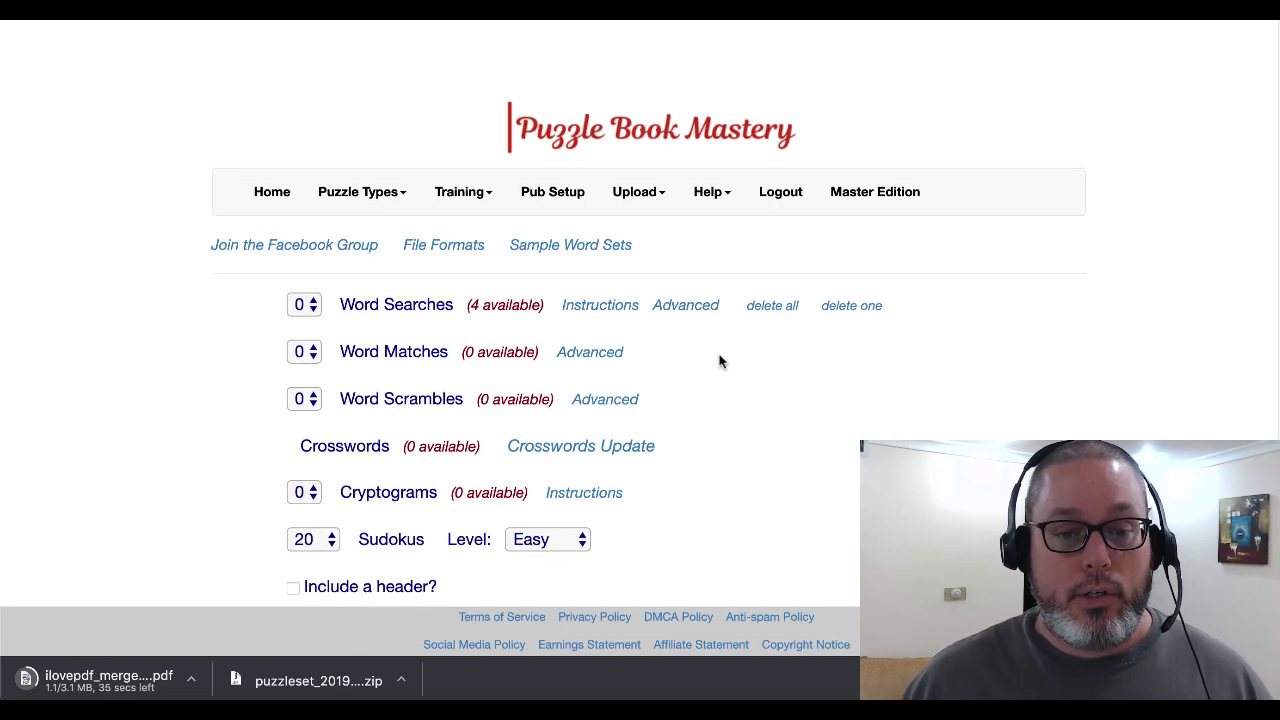
click(396, 190)
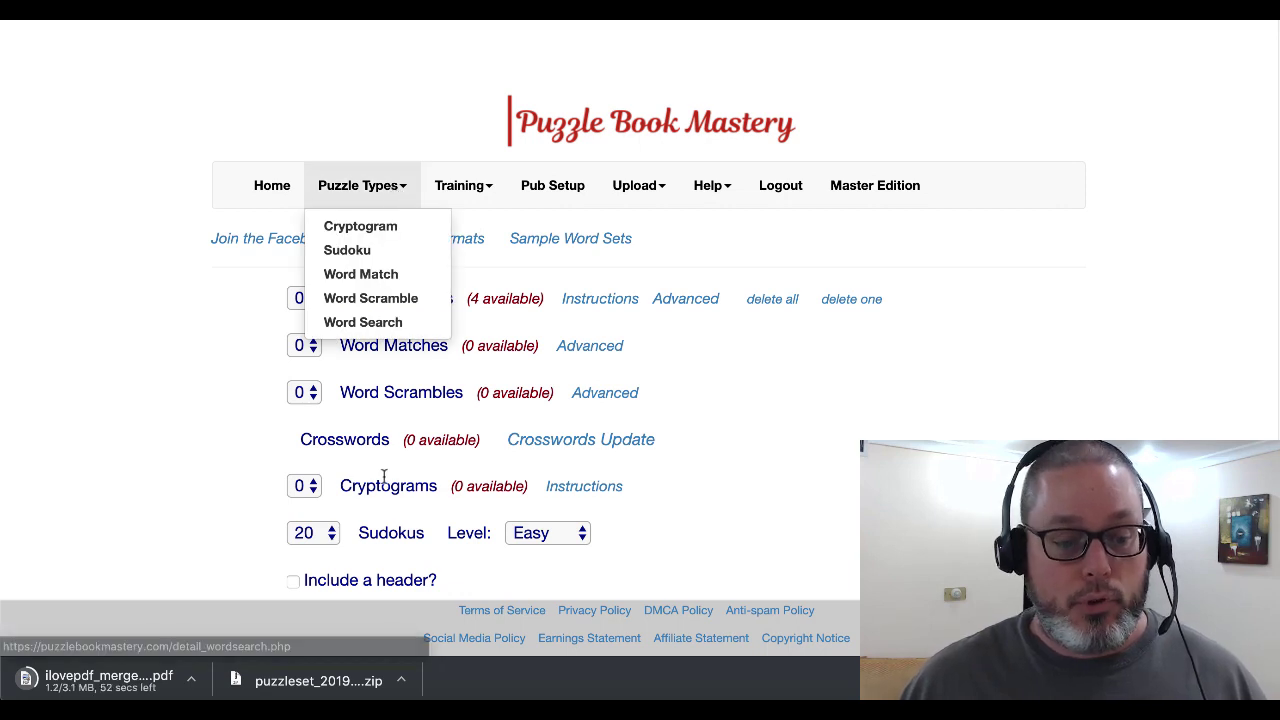
click(491, 190)
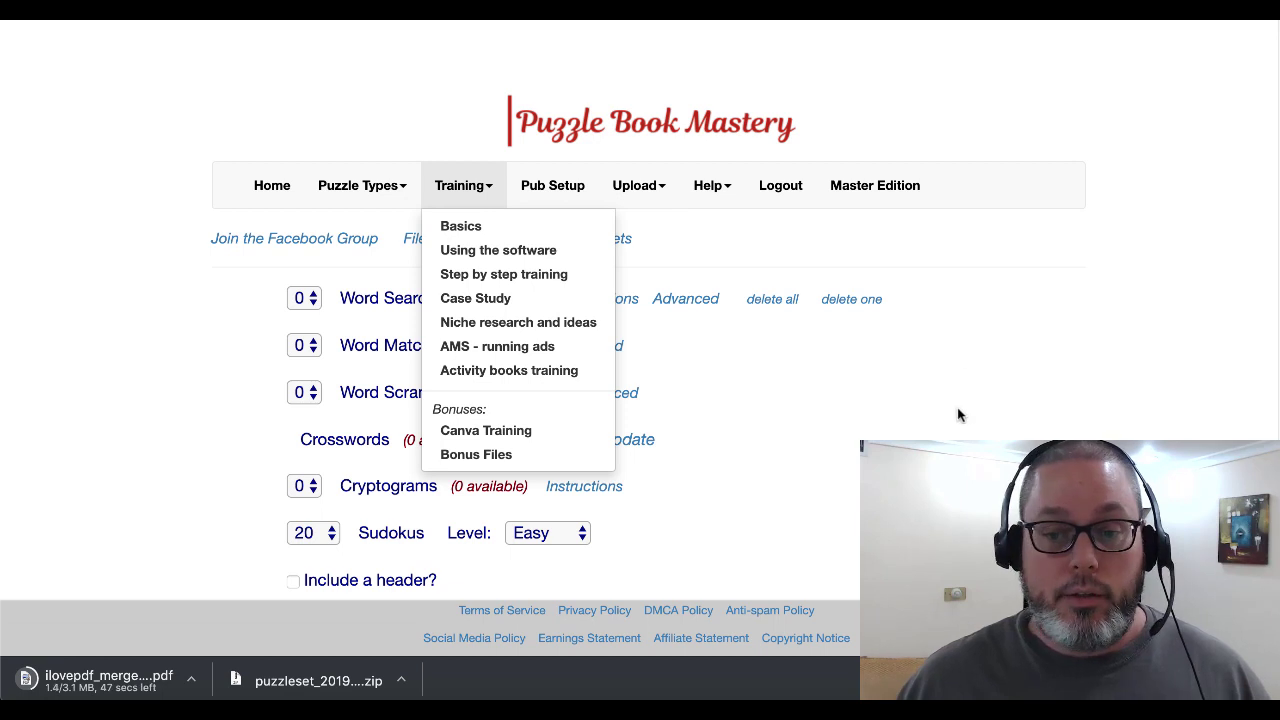
click(903, 280)
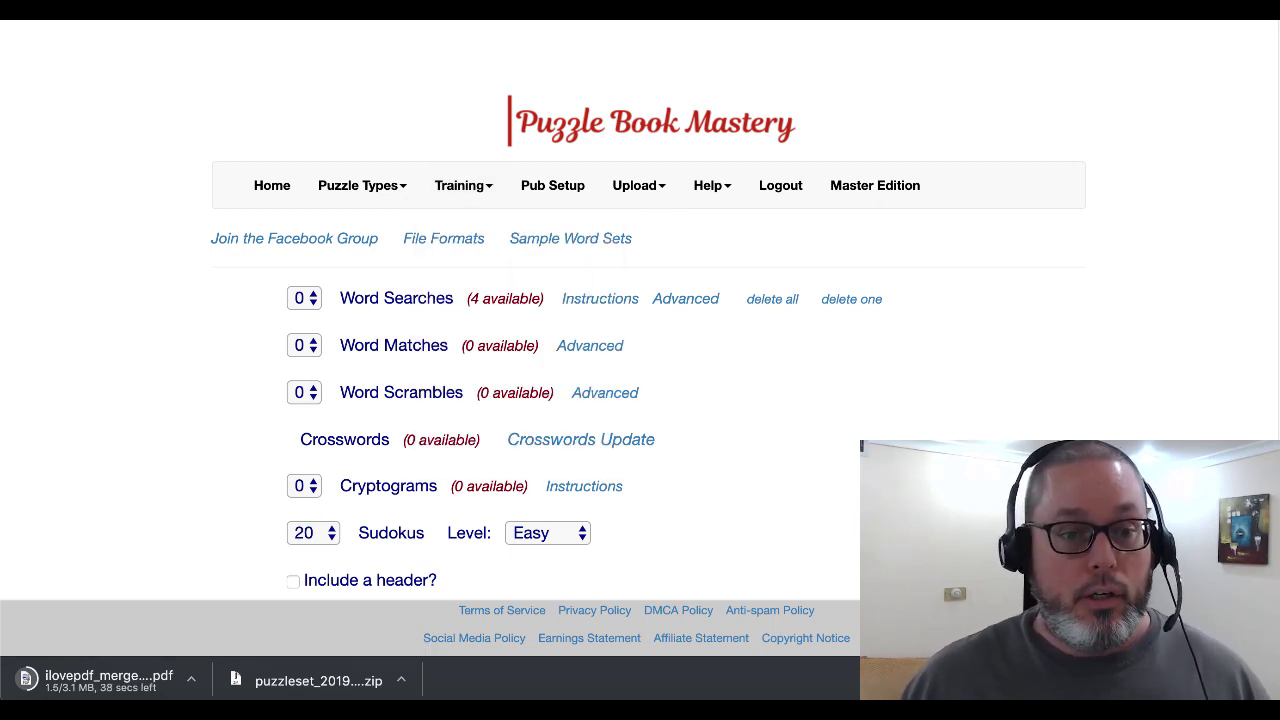
- Glance at the maze generator, open the Coffee Cravings coloring pages, then return to the puzzle book doc
key(ctrl+Tab)
scroll(338, 298, up, 3)
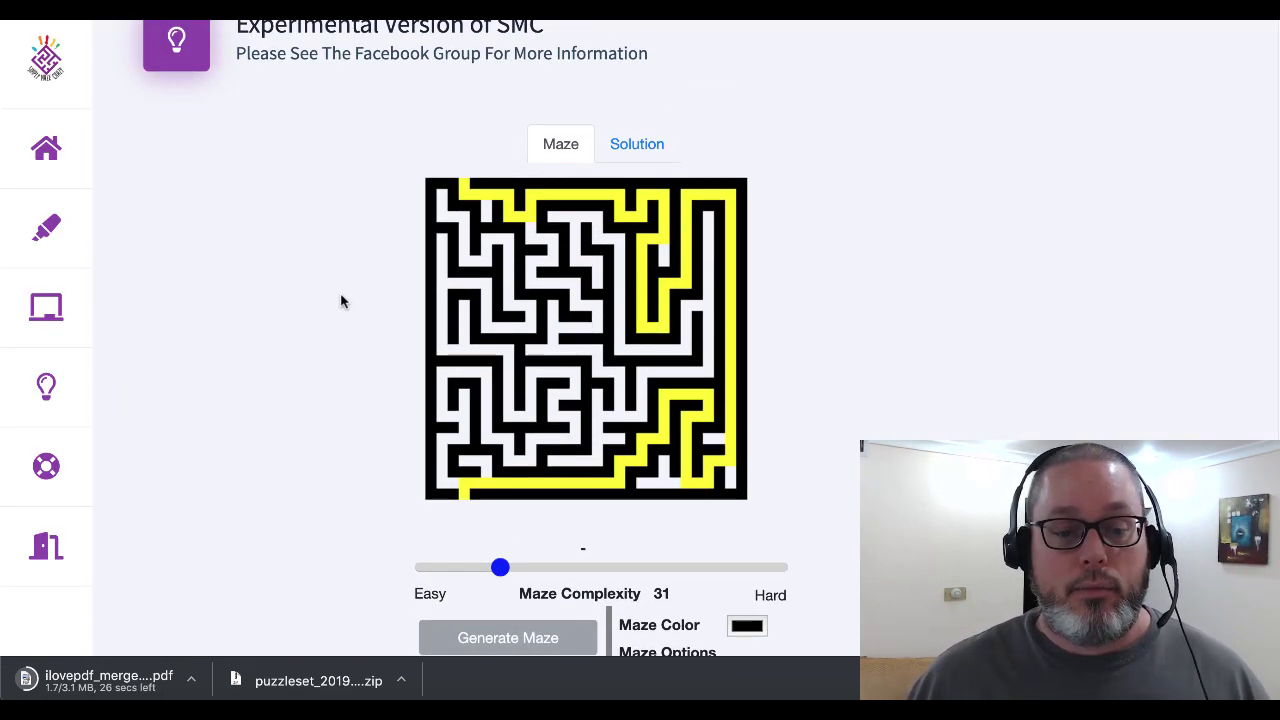
scroll(340, 300, down, 2)
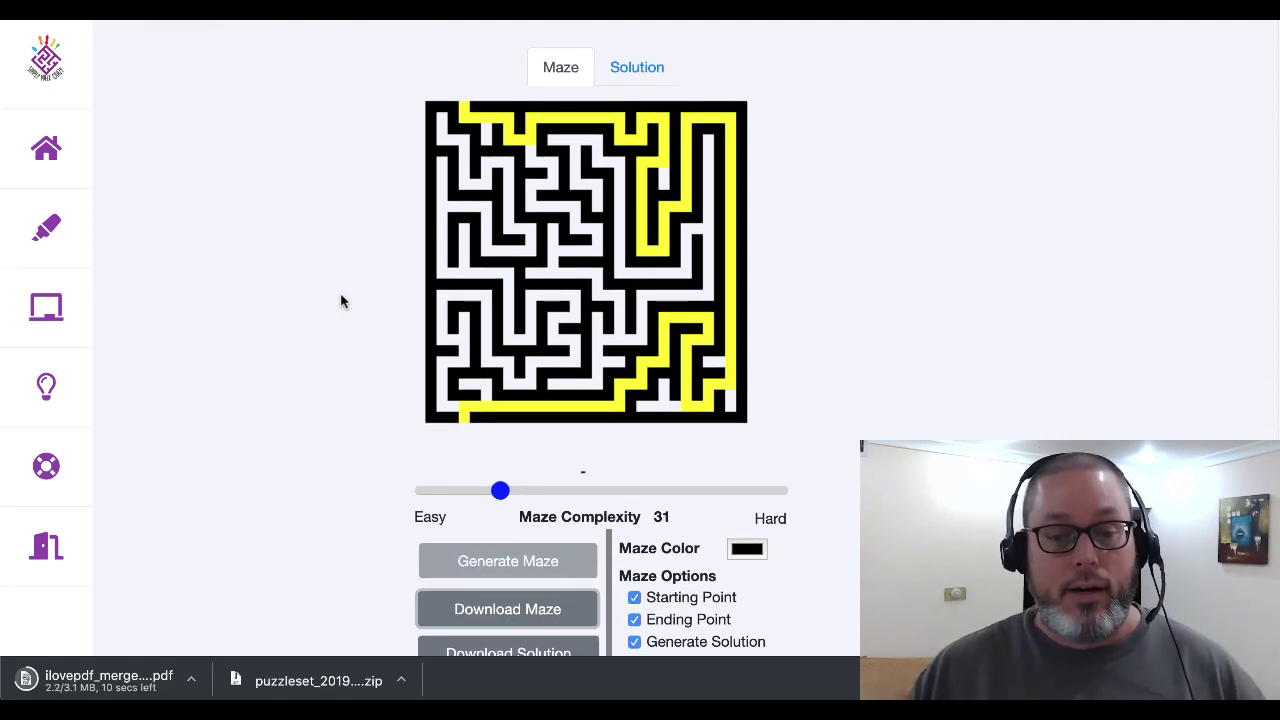
scroll(340, 300, up, 2)
key(ctrl+Tab)
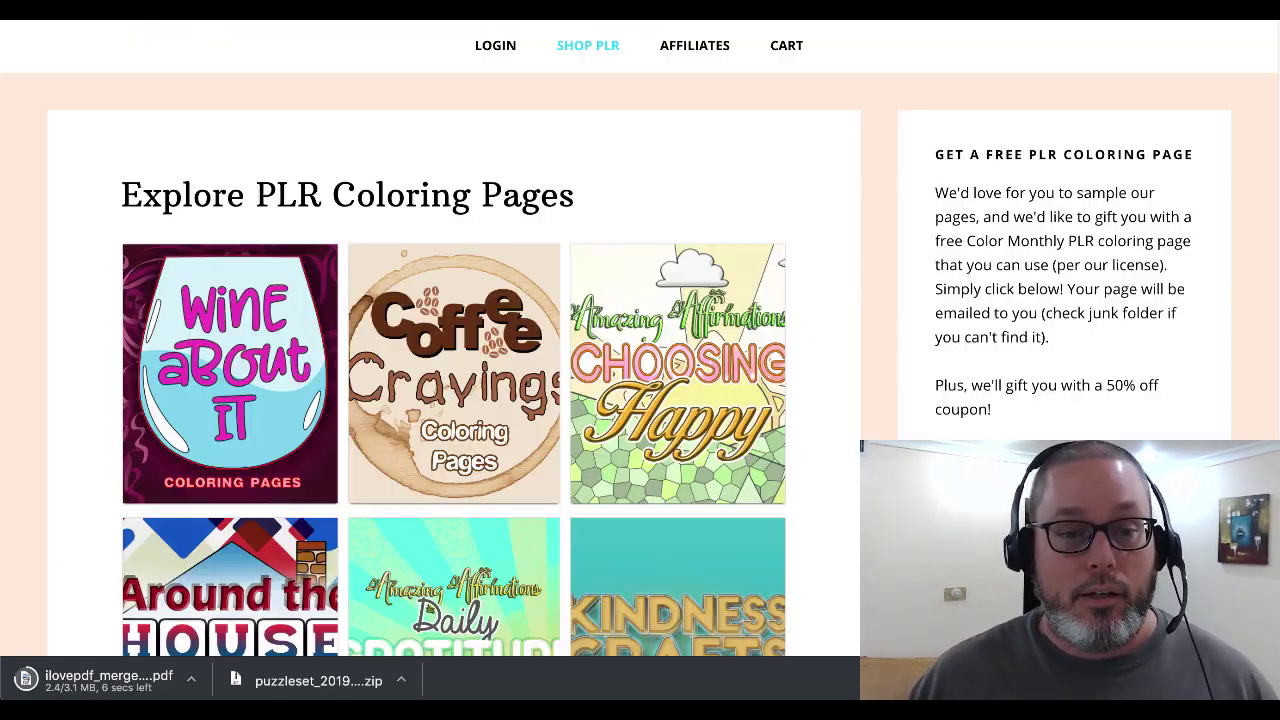
click(439, 256)
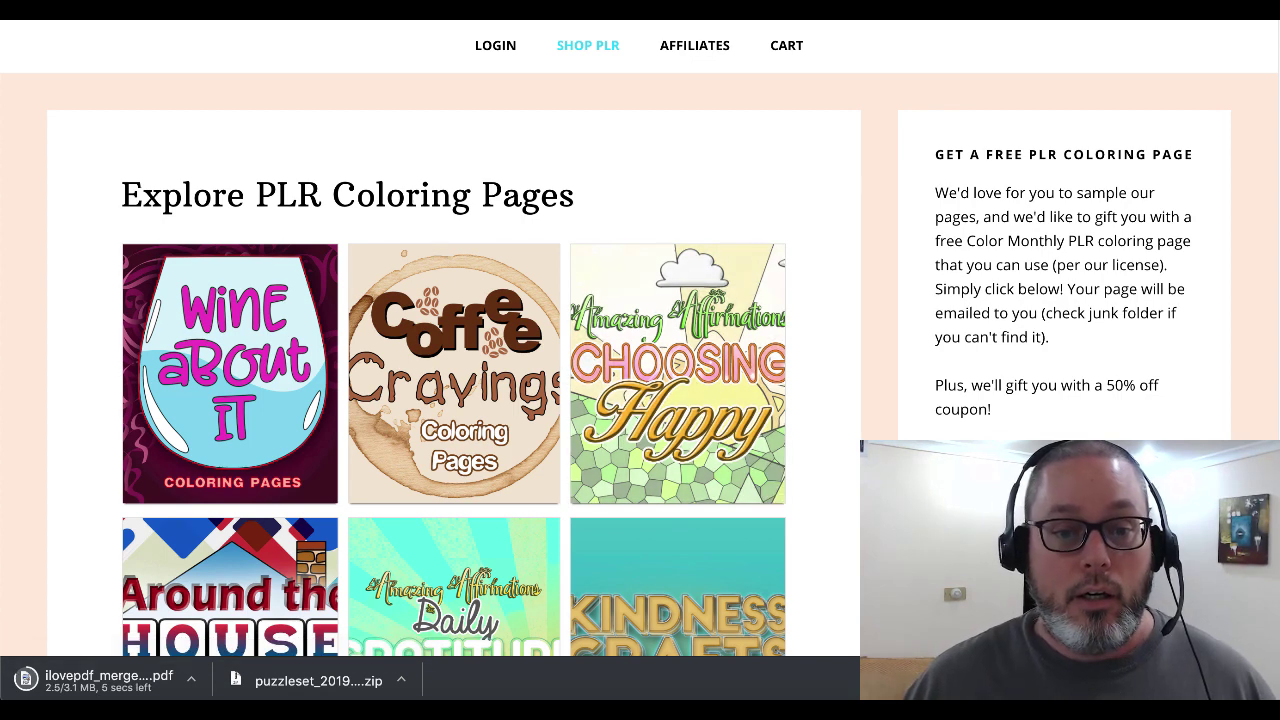
key(ctrl+Tab)
- Scroll through the Google Doc's title page and Solve the Maze page
scroll(591, 346, down, 3)
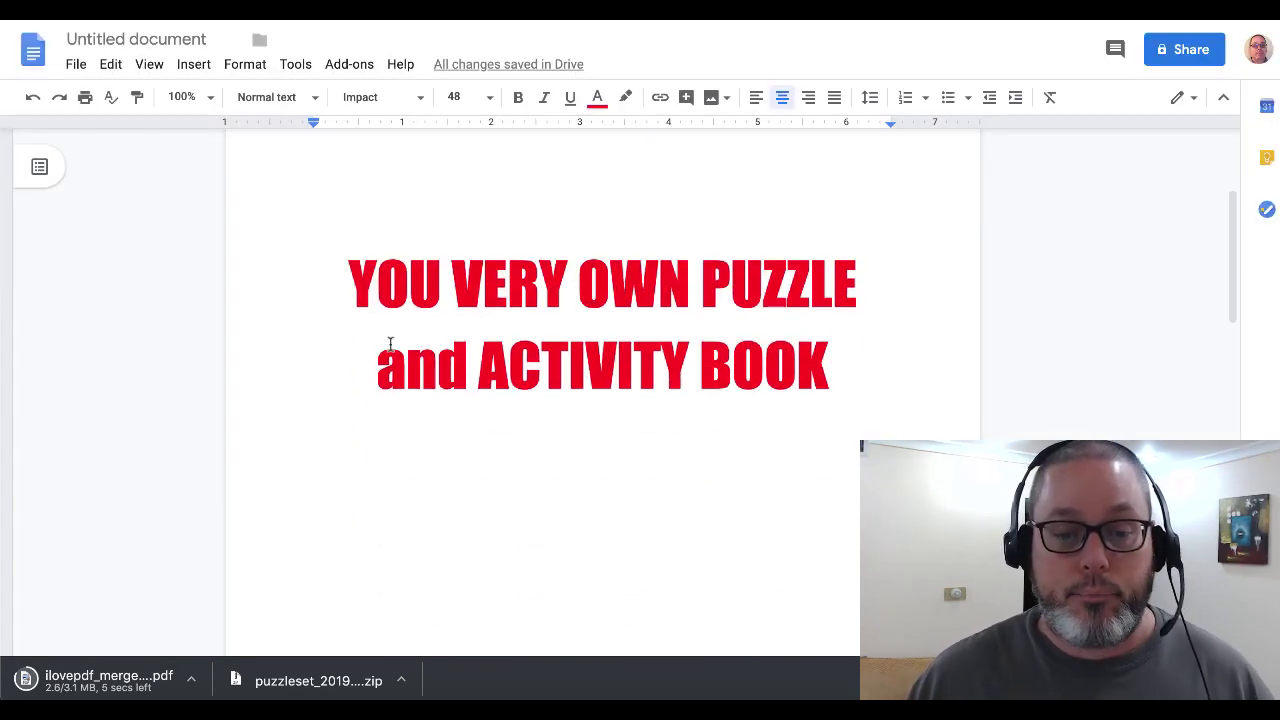
scroll(560, 404, down, 10)
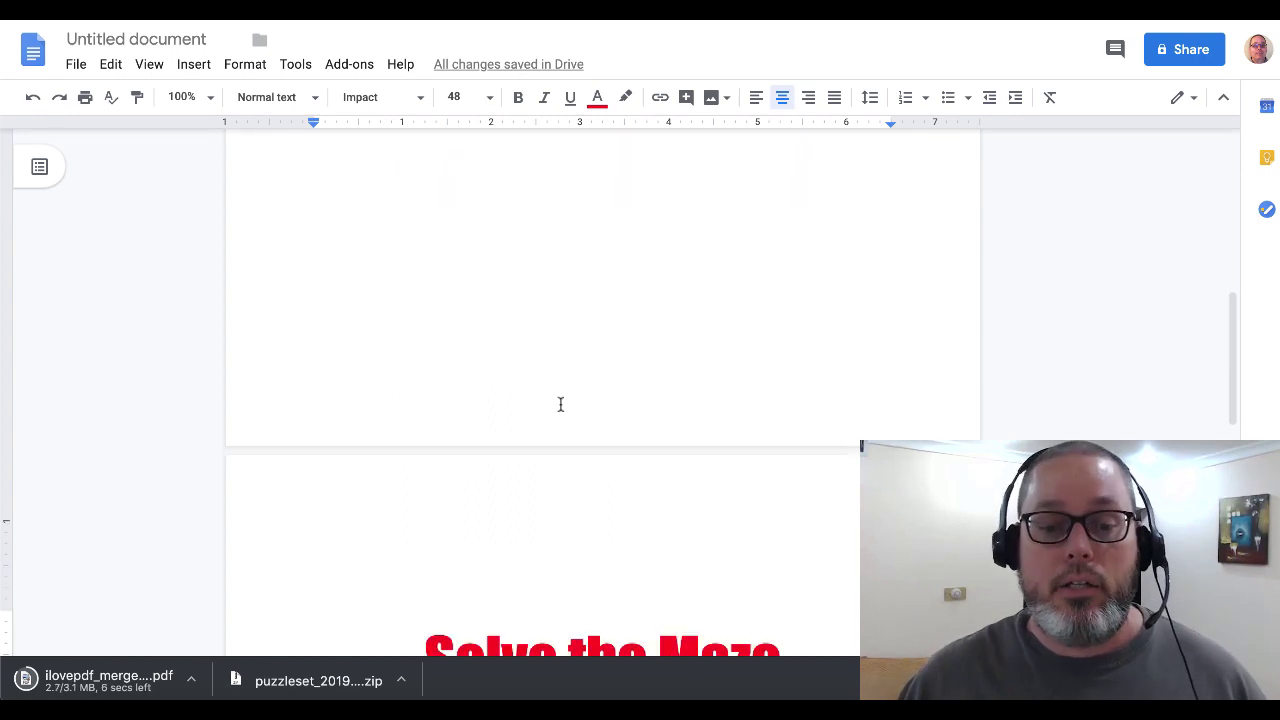
scroll(640, 425, down, 1)
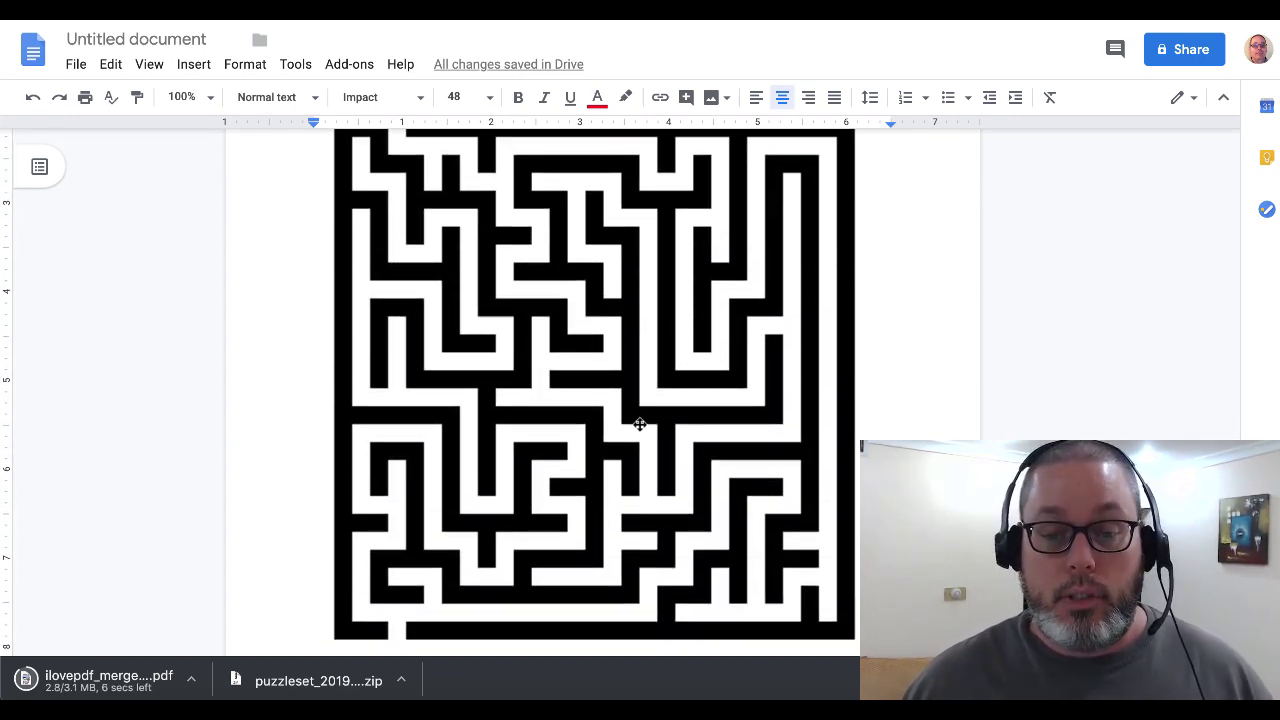
scroll(639, 424, up, 6)
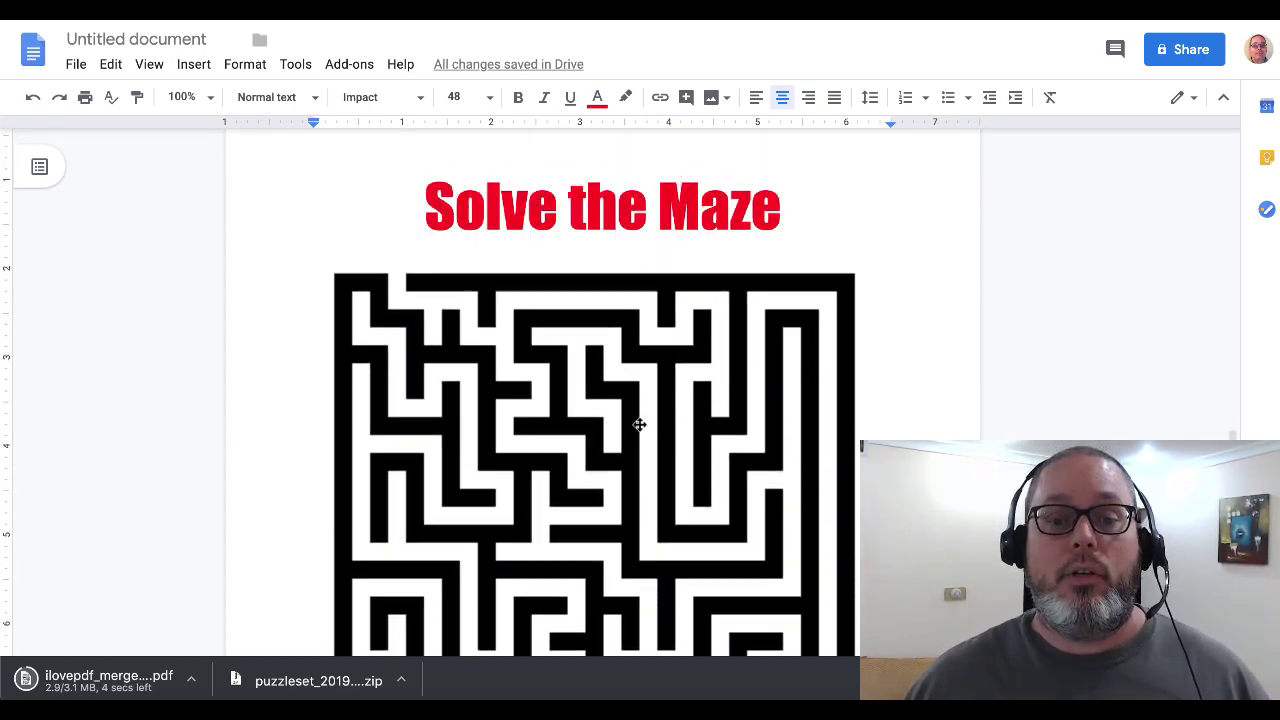
scroll(639, 424, up, 8)
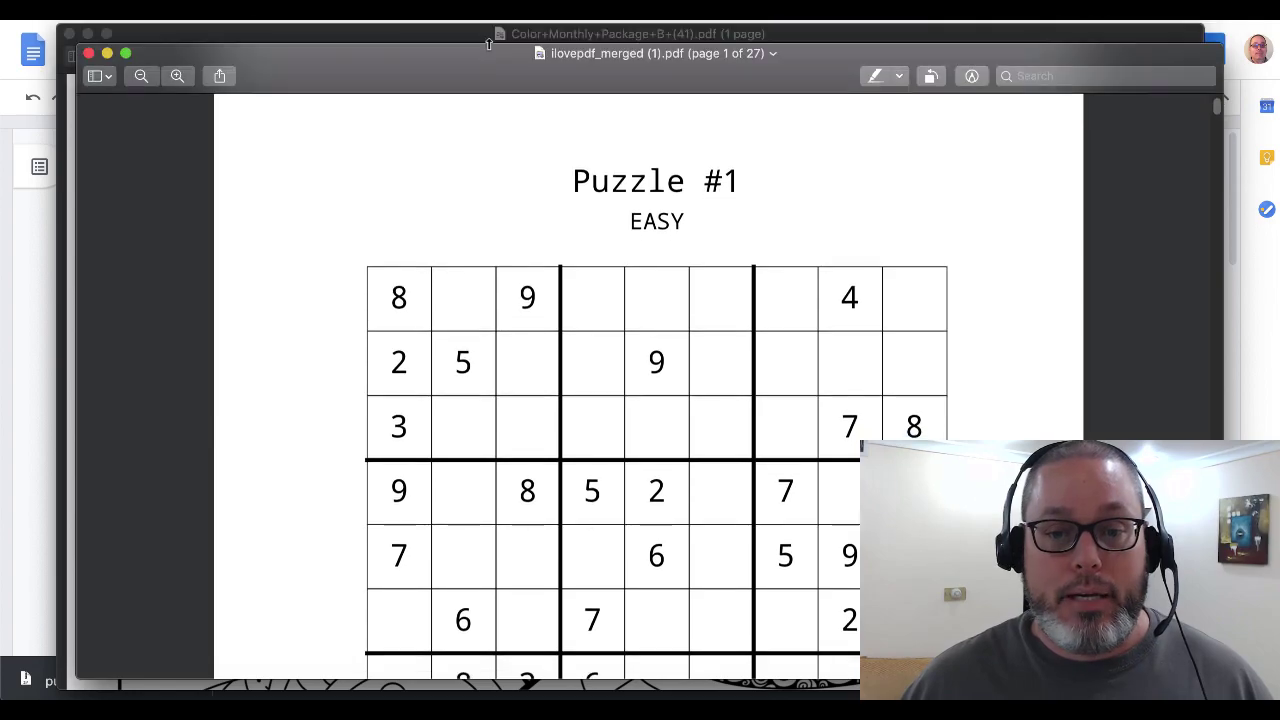
- Scroll through the 27-page ilovepdf_merged (1).pdf in Preview to check its page order
scroll(500, 245, down, 10)
scroll(501, 264, down, 20)
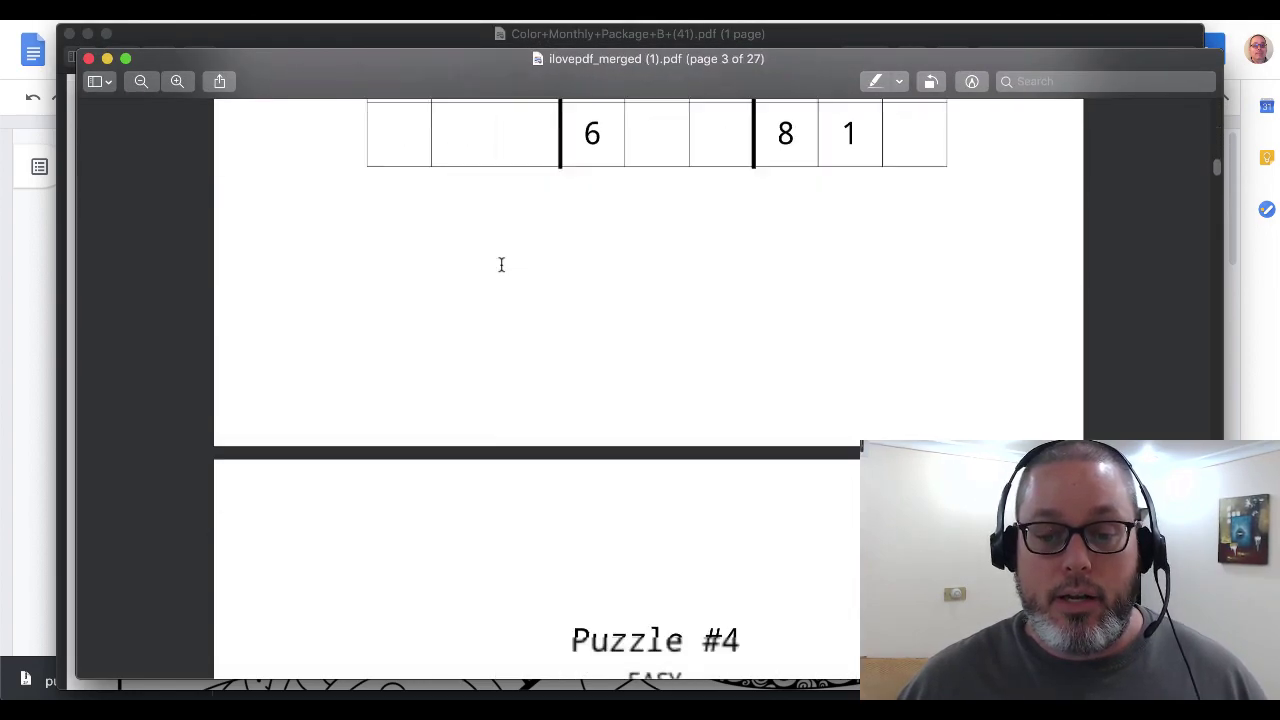
scroll(501, 264, down, 20)
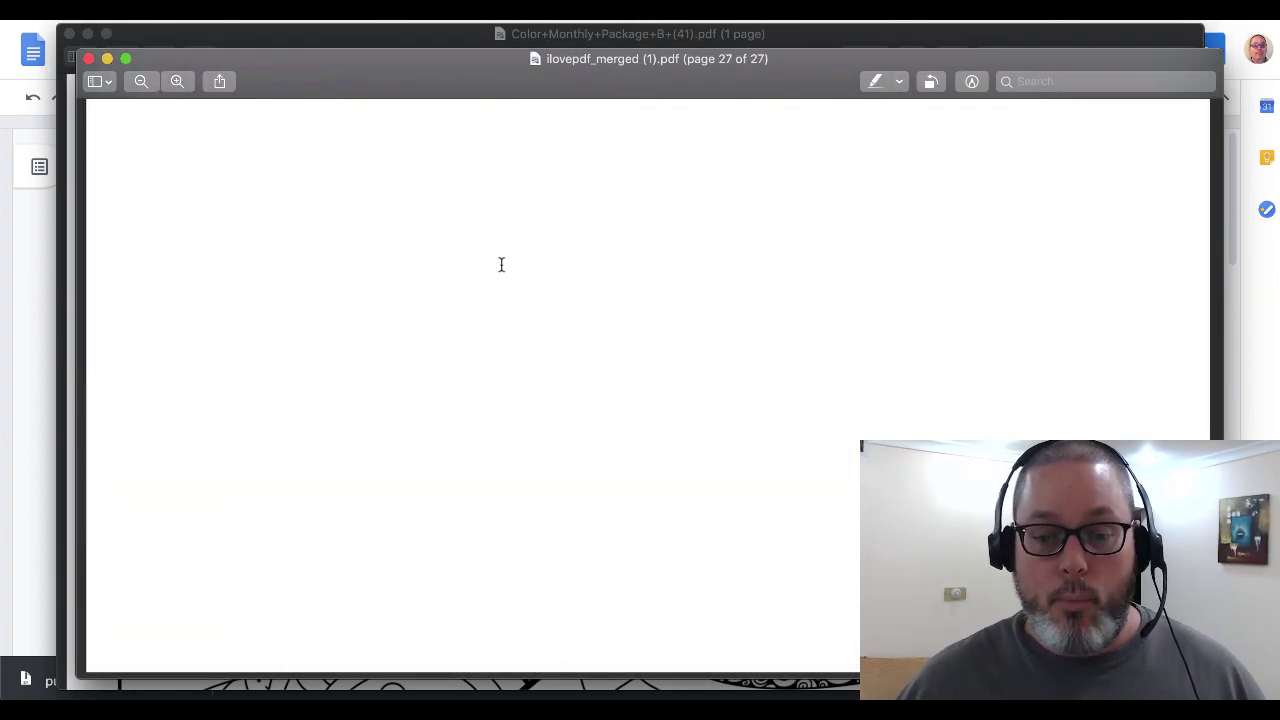
scroll(501, 264, down, 20)
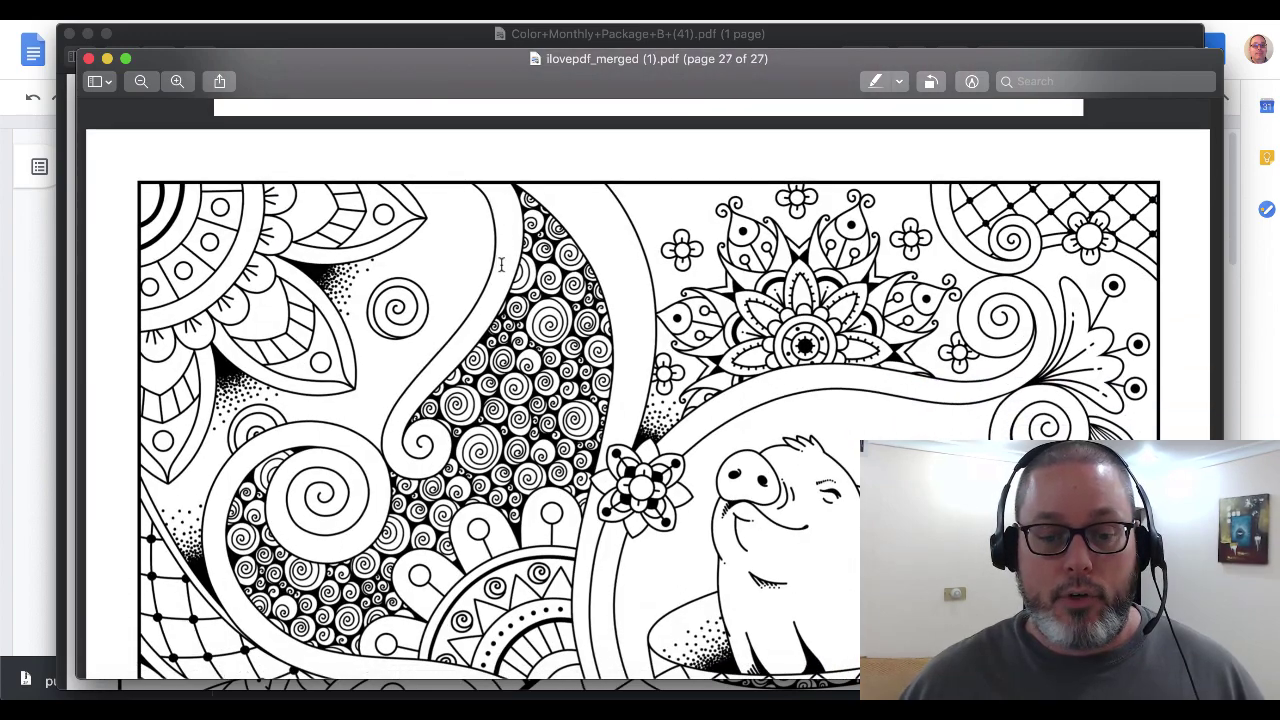
scroll(501, 264, up, 20)
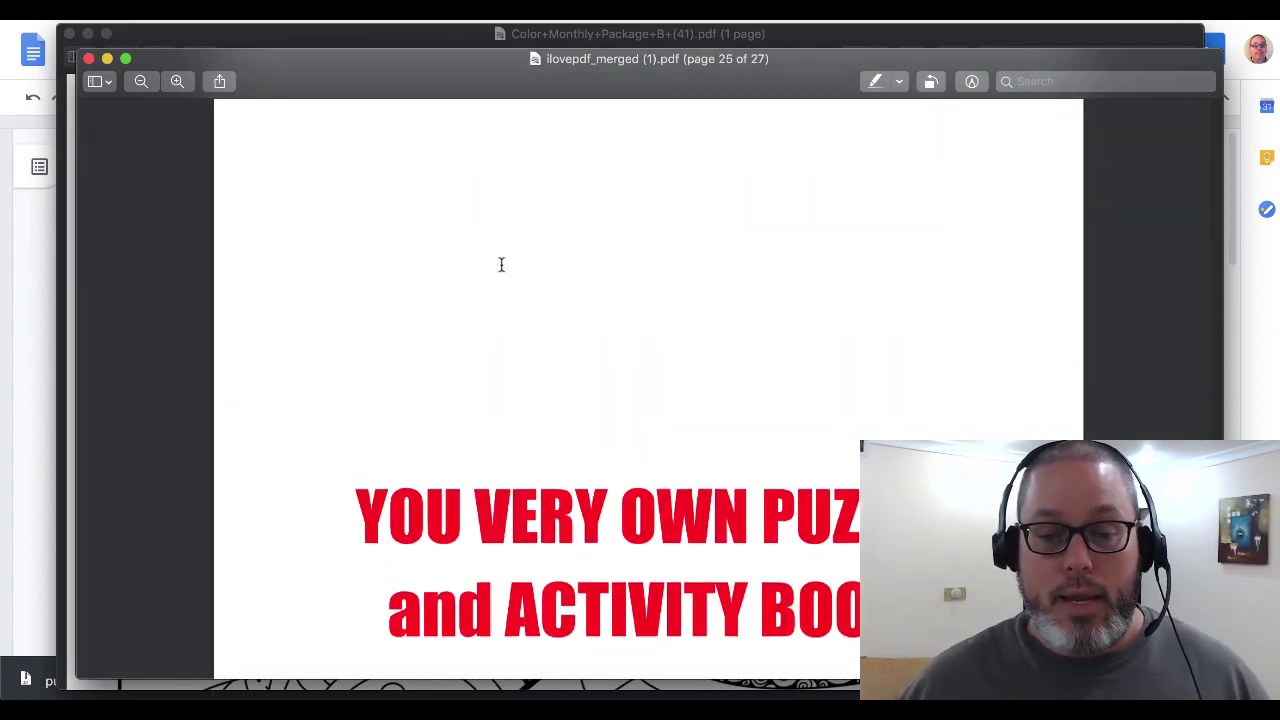
scroll(501, 264, up, 15)
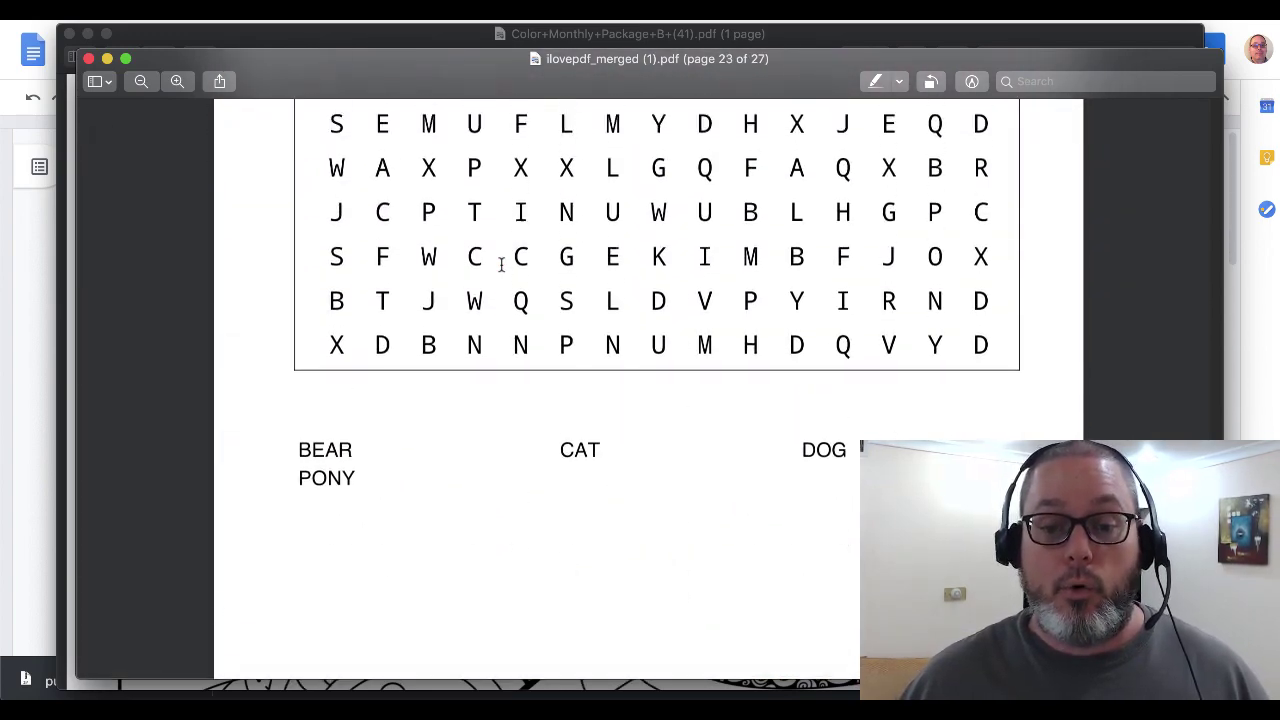
scroll(354, 404, up, 20)
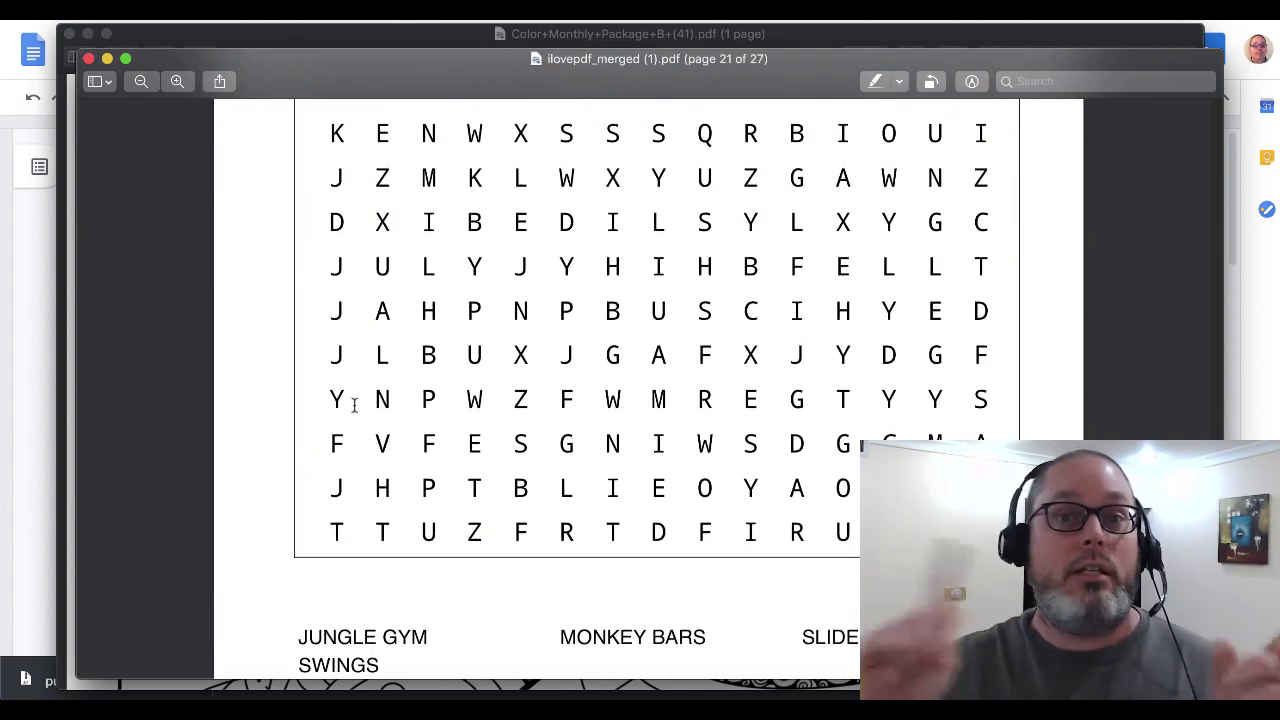
- Return to the browser's iLovePDF tab showing the ALL PDF TOOLS list
click(27, 453)
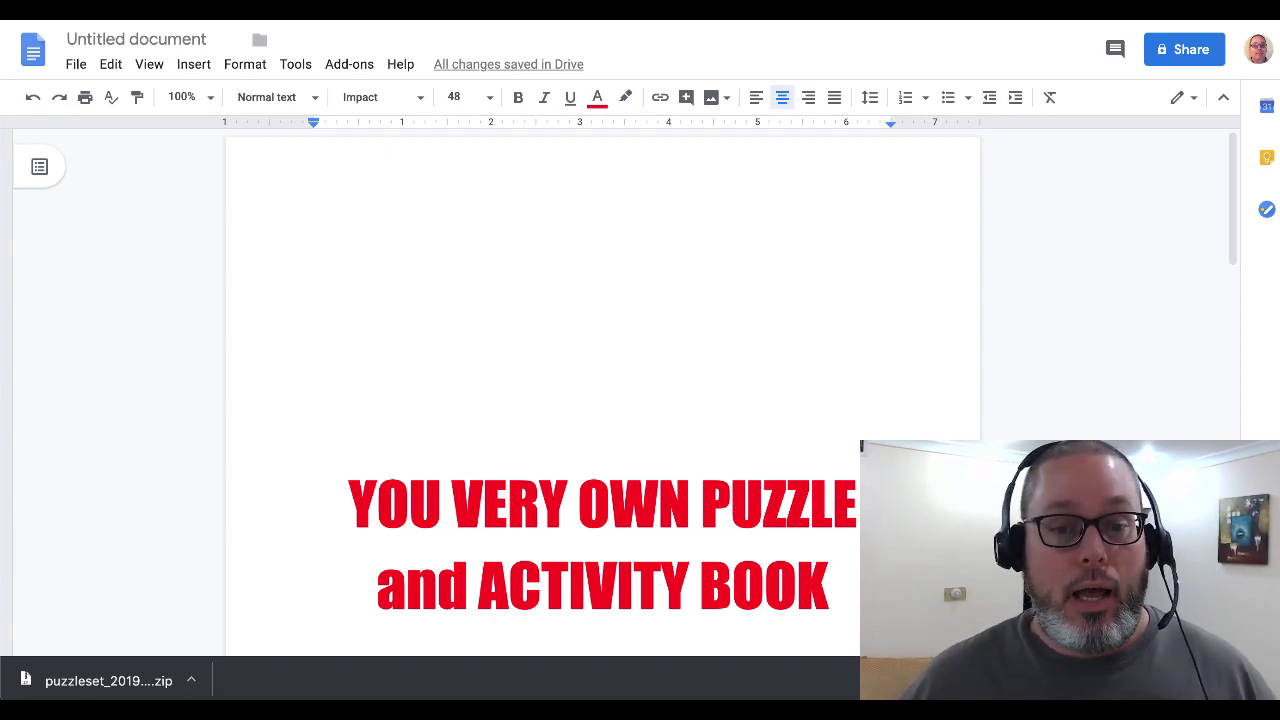
key(ctrl+Tab)
mouse_move(637, 54)
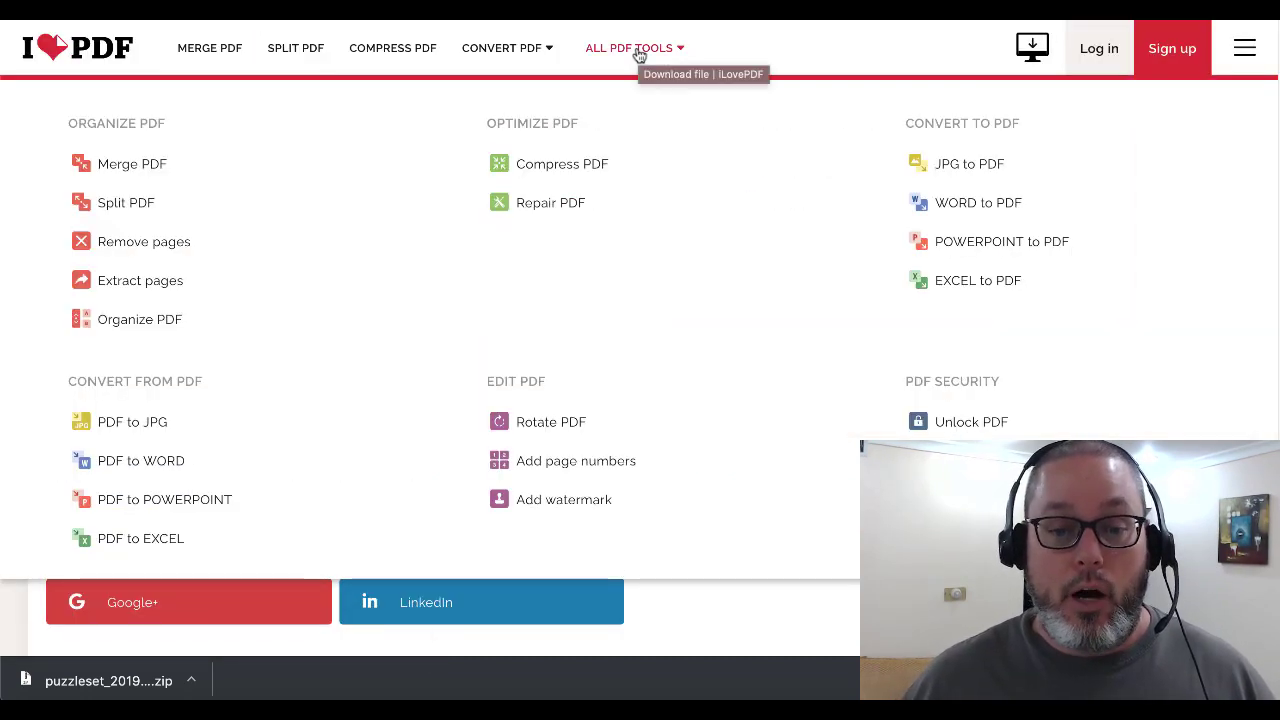
- Load ilovepdf_merged (1).pdf from the Downloads folder into Organize PDF
click(153, 328)
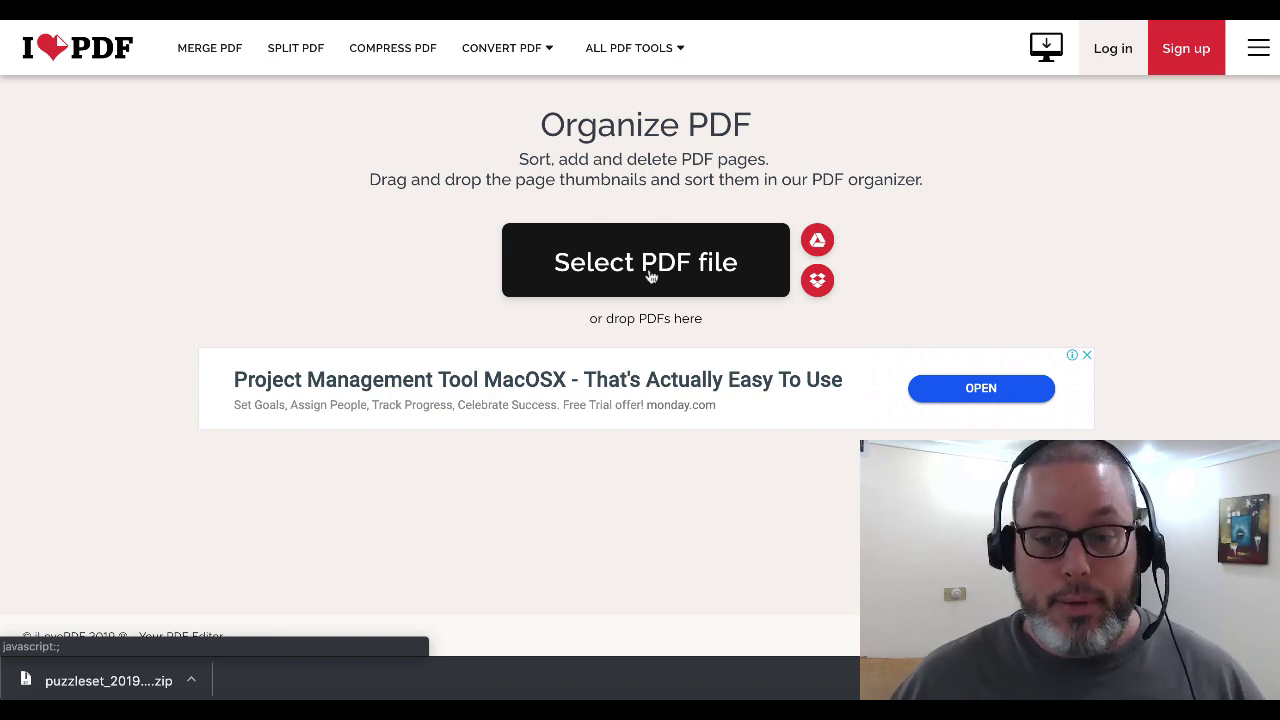
click(650, 276)
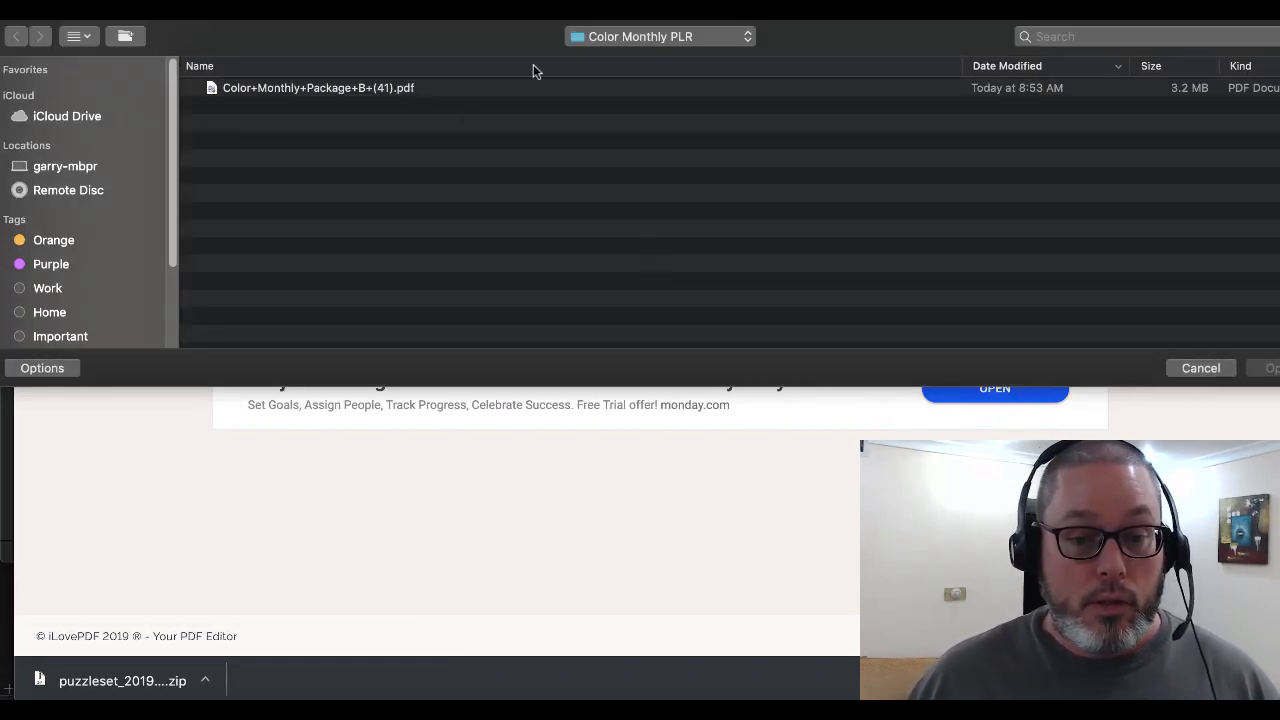
click(639, 40)
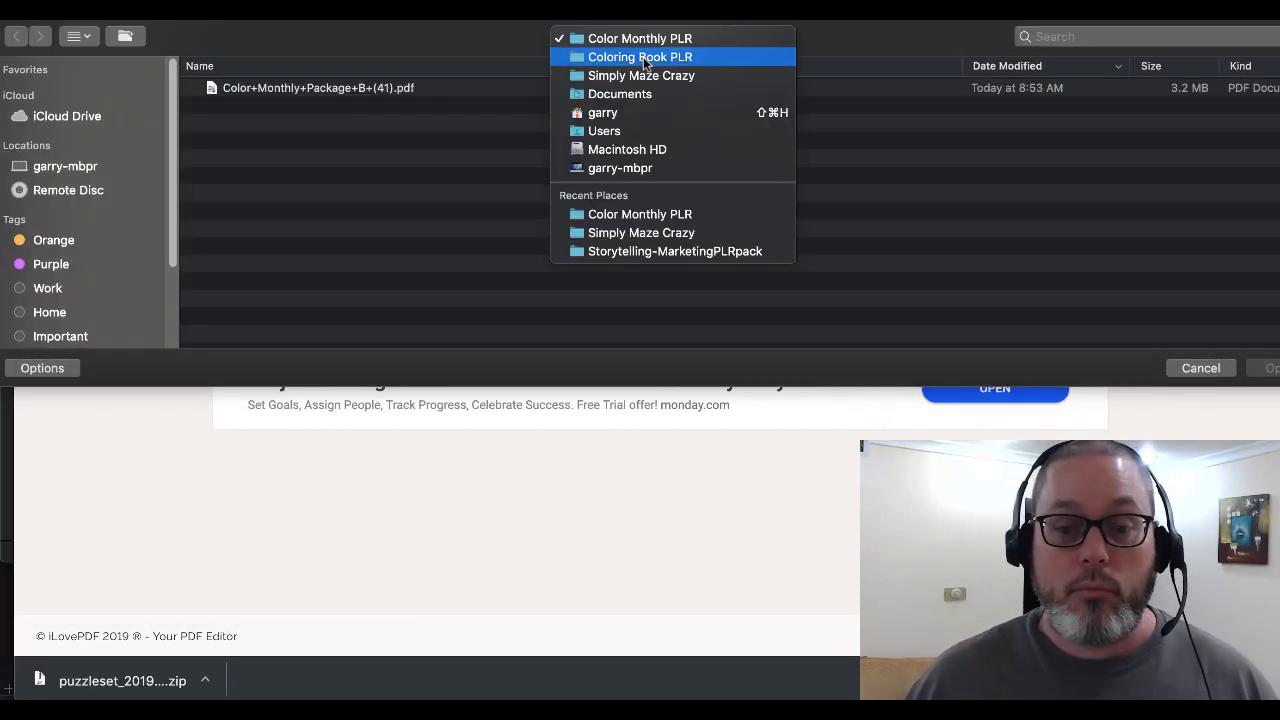
click(628, 114)
click(275, 90)
double_click(275, 90)
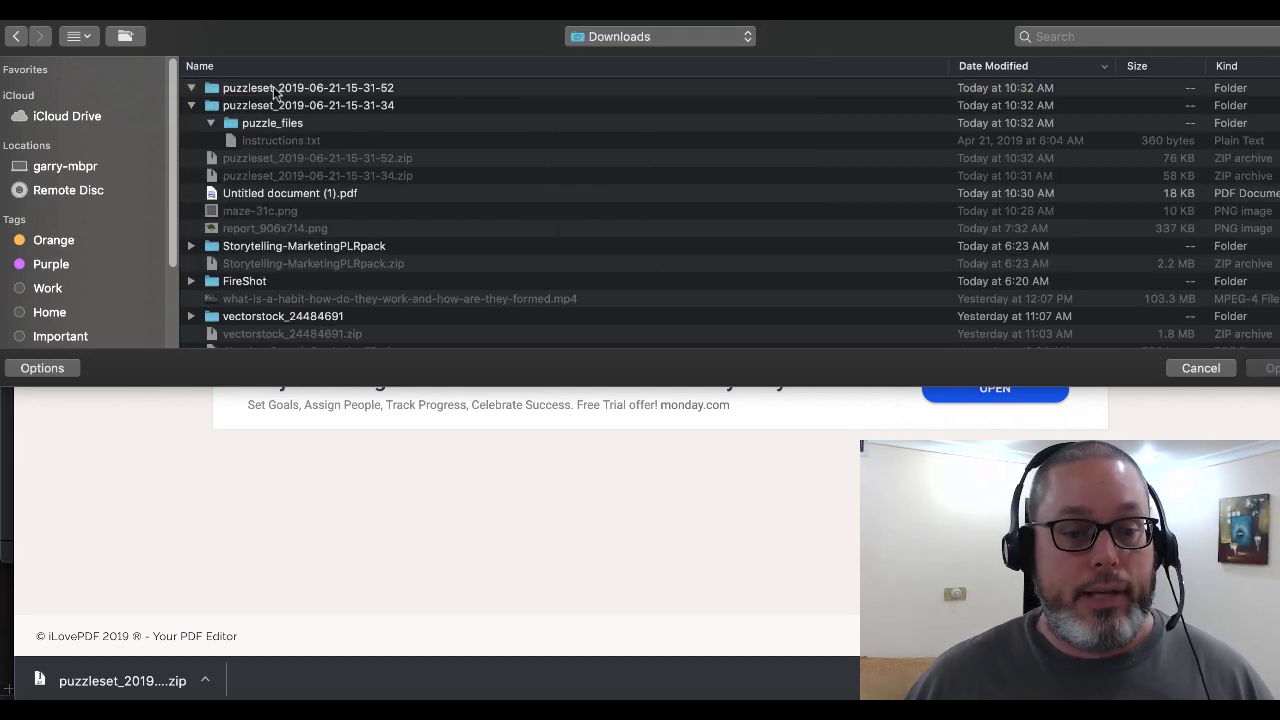
double_click(304, 88)
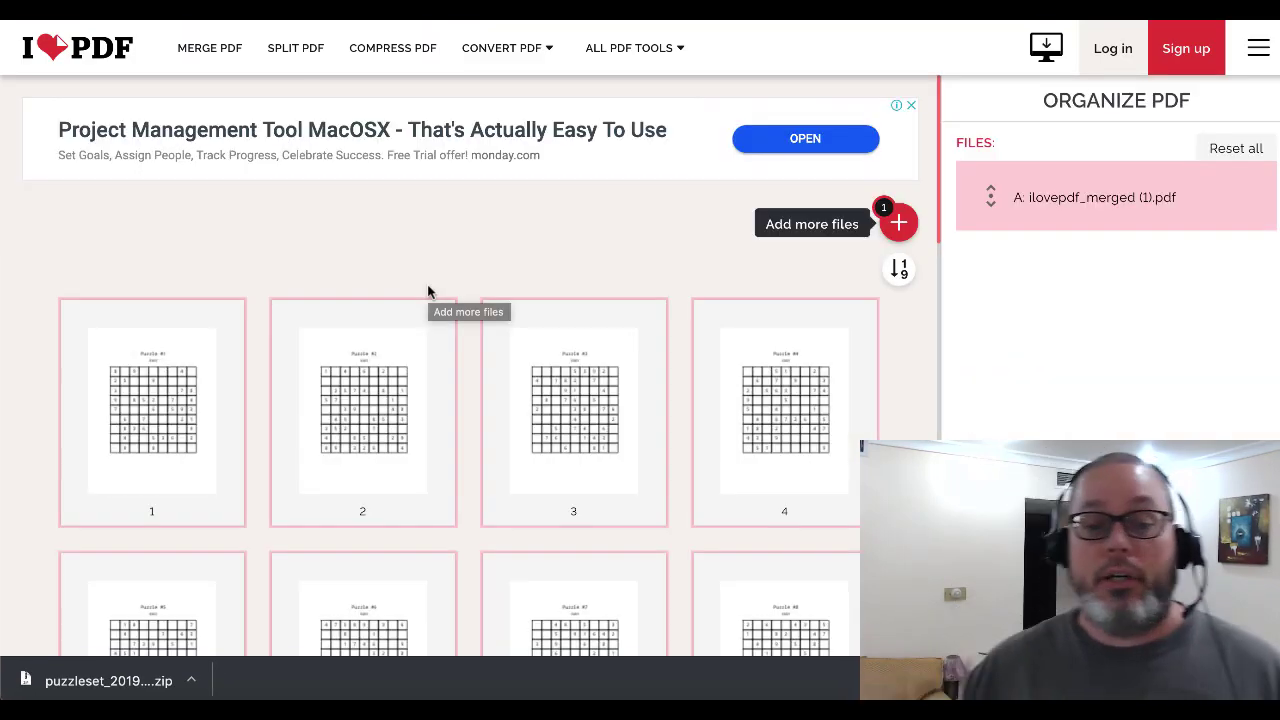
- Move the title page to the very front of the book, before page 1
scroll(741, 498, down, 10)
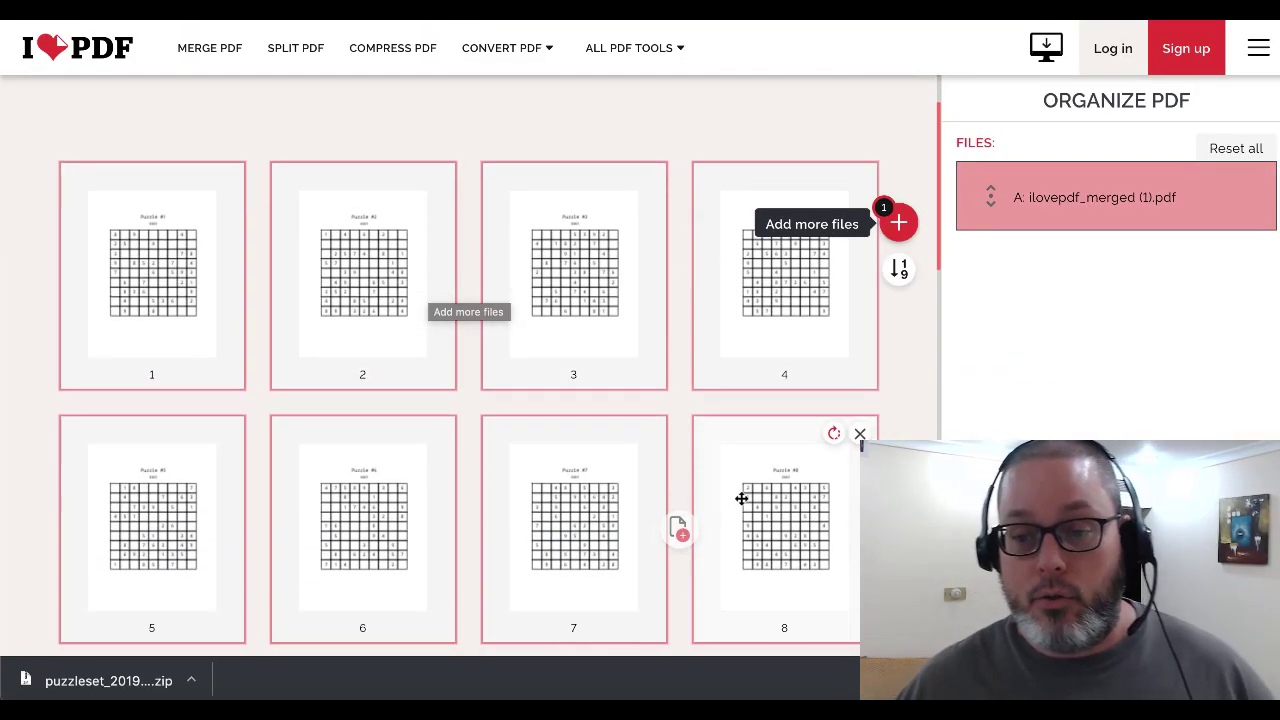
scroll(741, 498, down, 2)
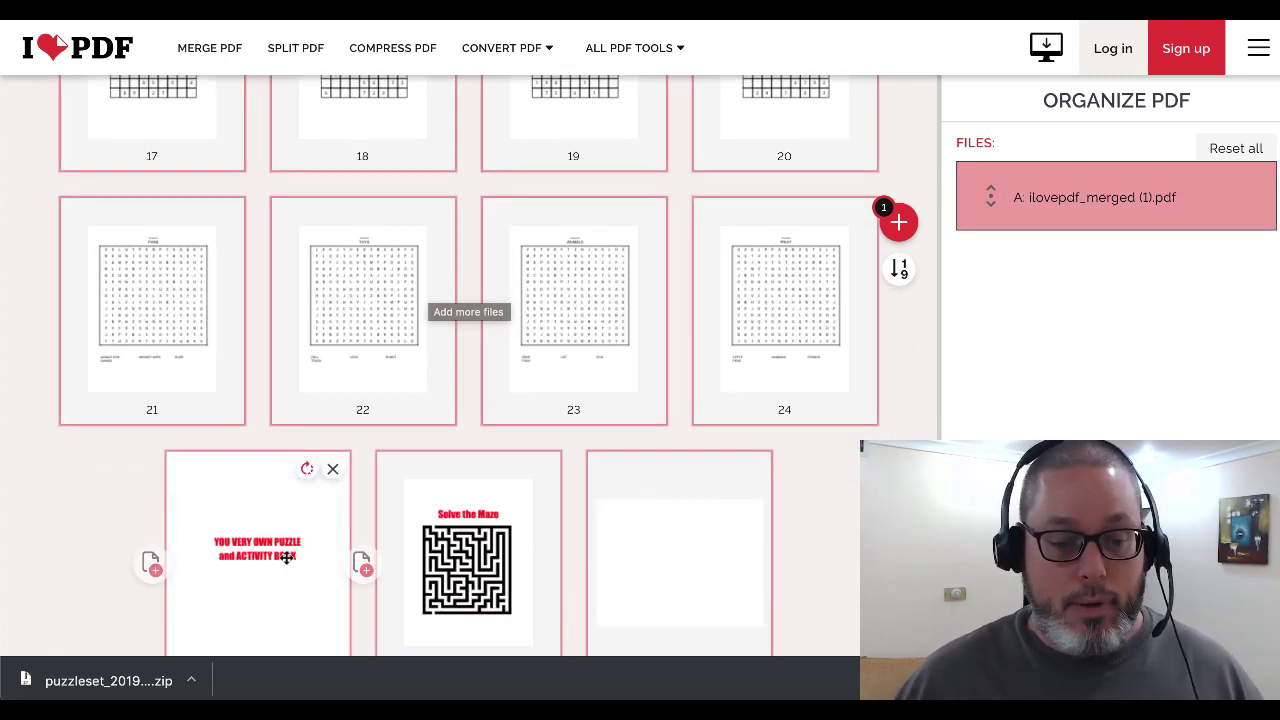
drag(286, 557, 214, 140)
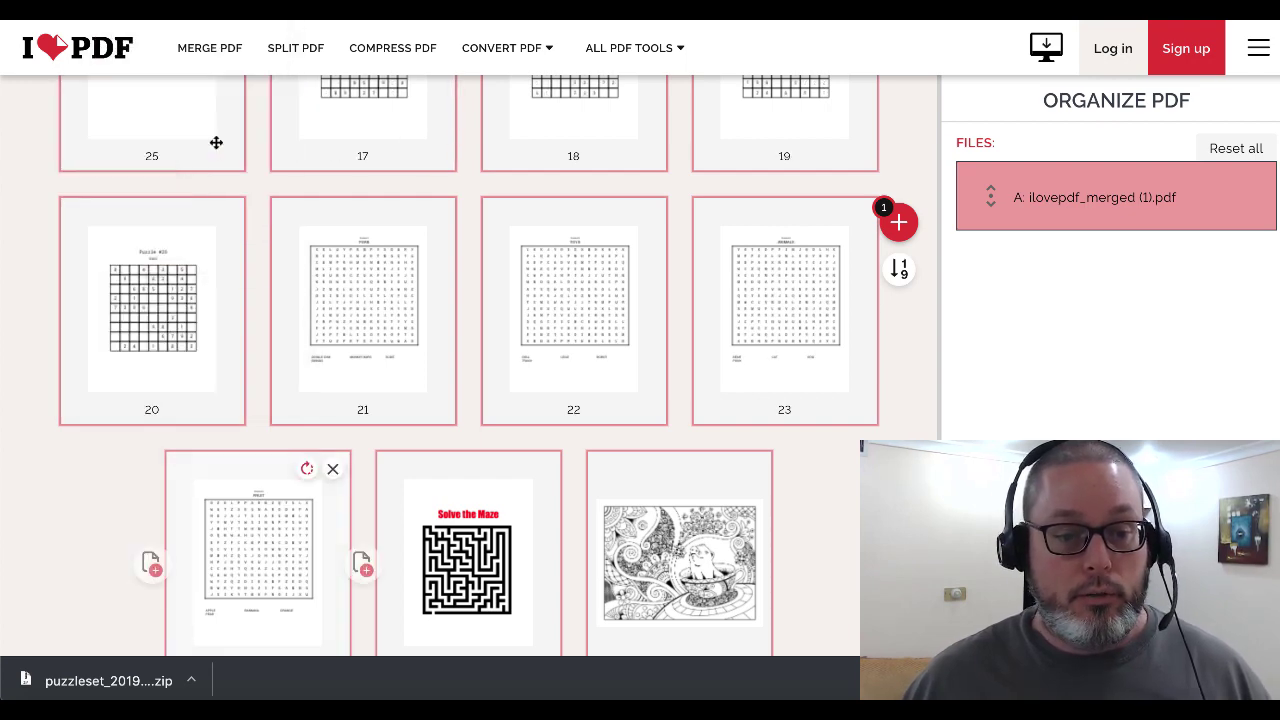
scroll(232, 294, up, 7)
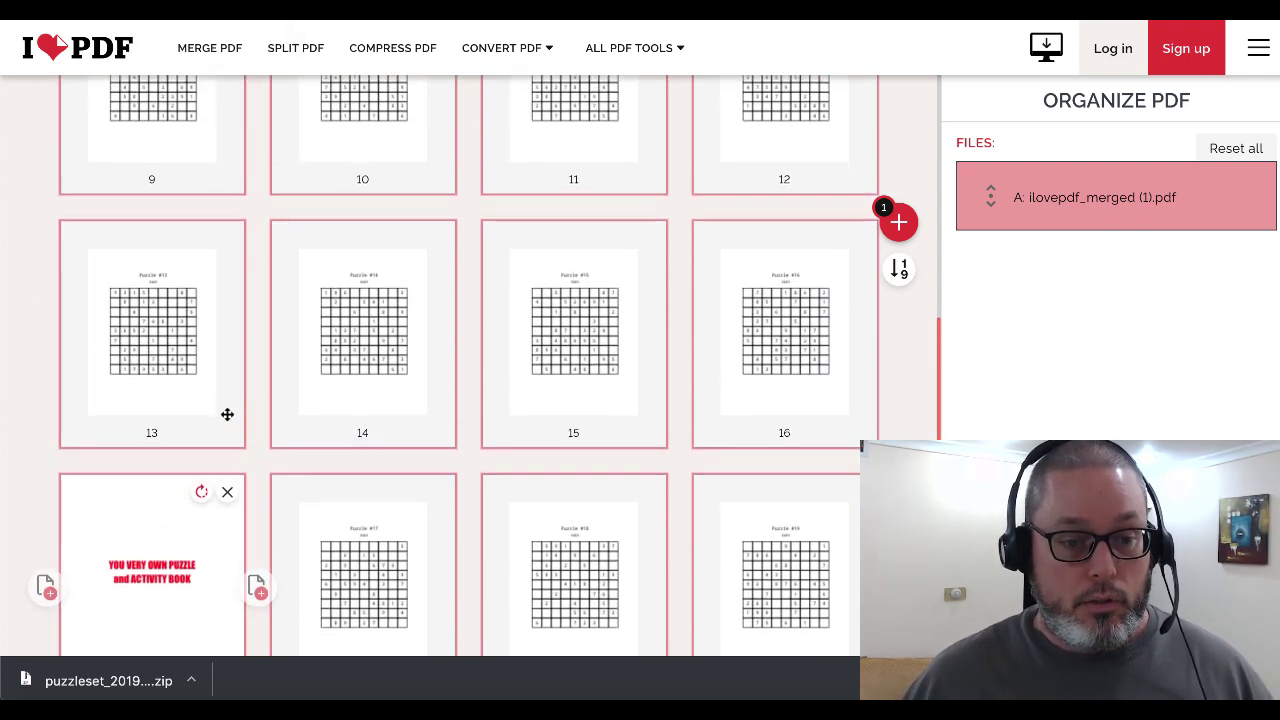
drag(183, 496, 203, 68)
scroll(229, 243, up, 6)
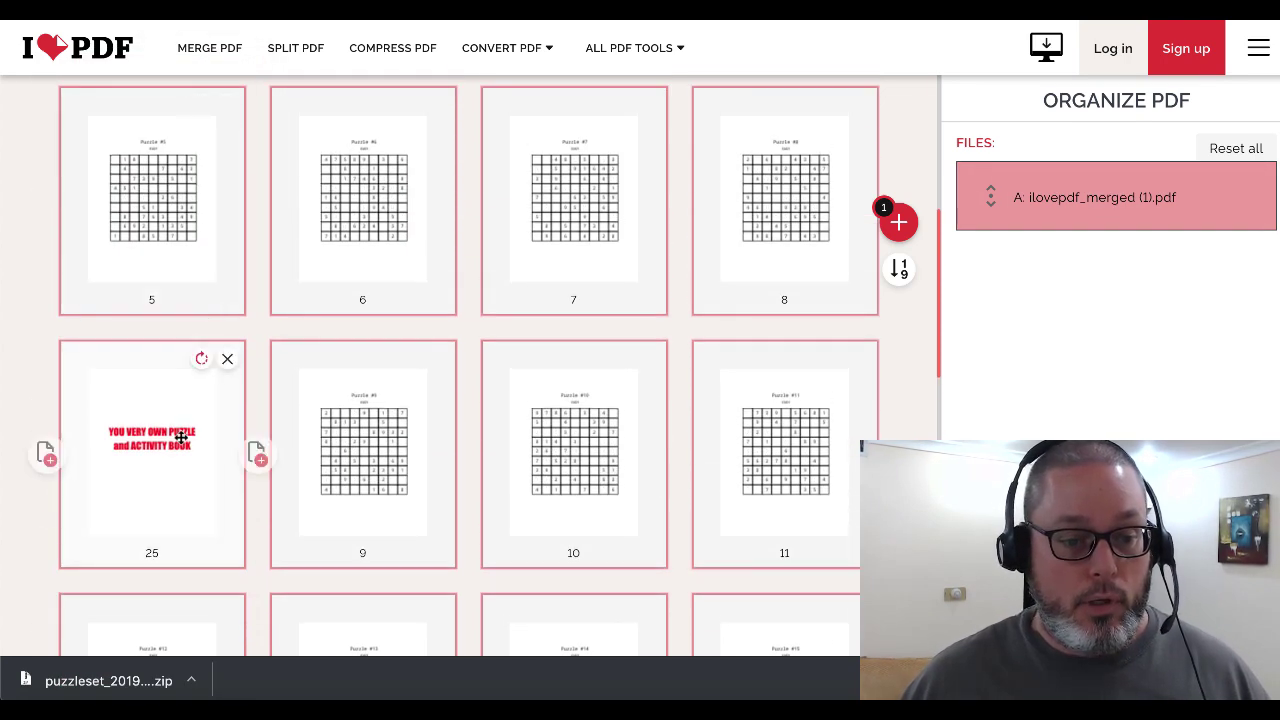
drag(151, 523, 165, 120)
- Place the Solve the Maze page directly after page 1
scroll(343, 420, down, 11)
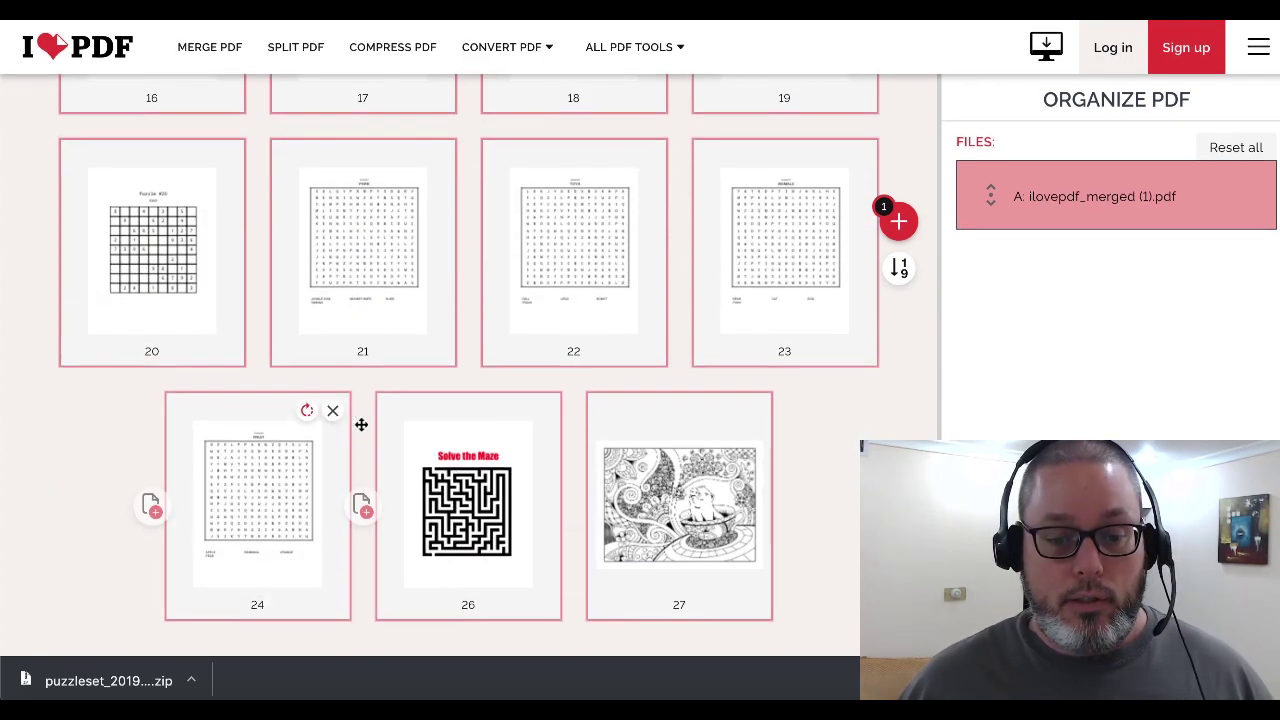
drag(486, 495, 362, 170)
scroll(391, 251, up, 5)
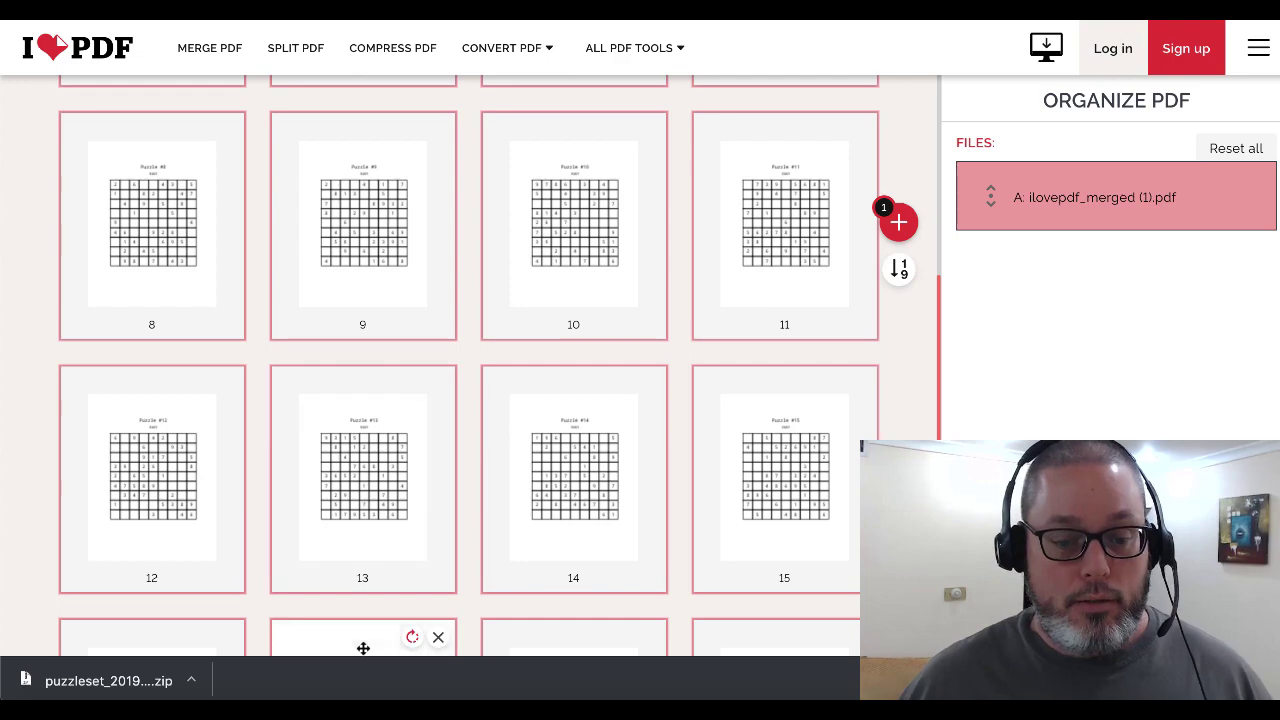
drag(363, 649, 366, 109)
scroll(355, 462, up, 4)
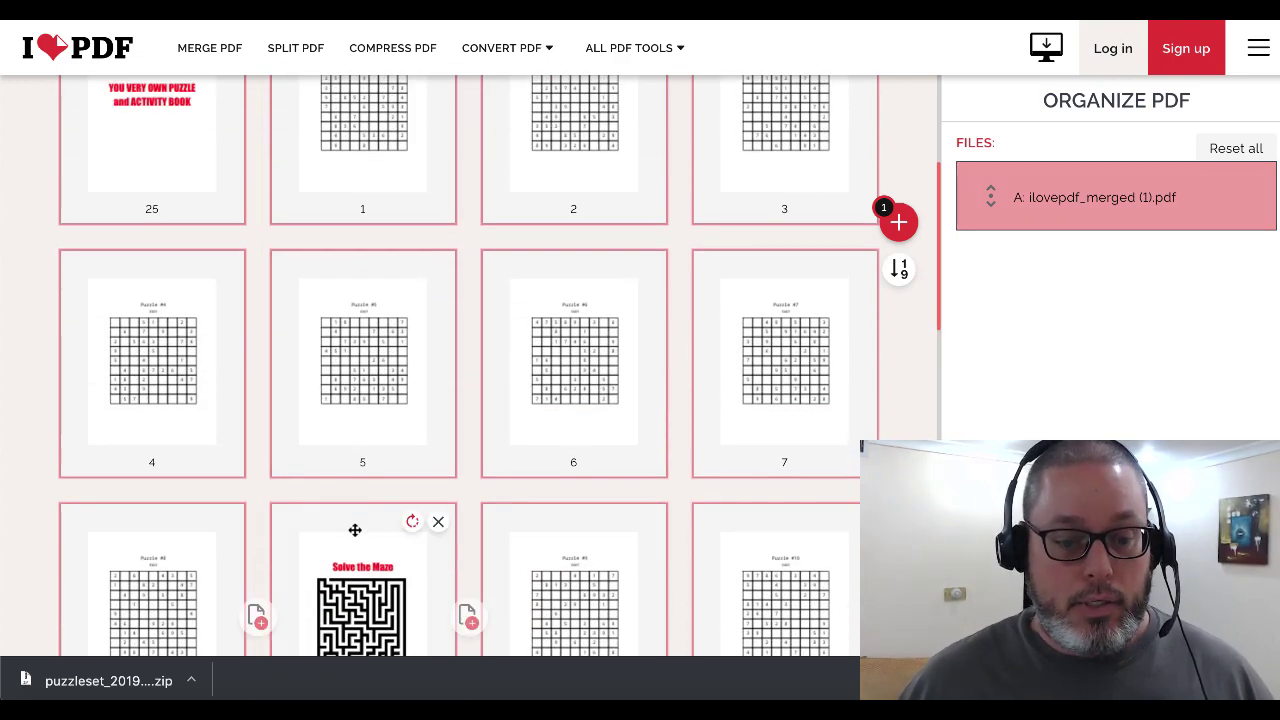
drag(355, 530, 570, 110)
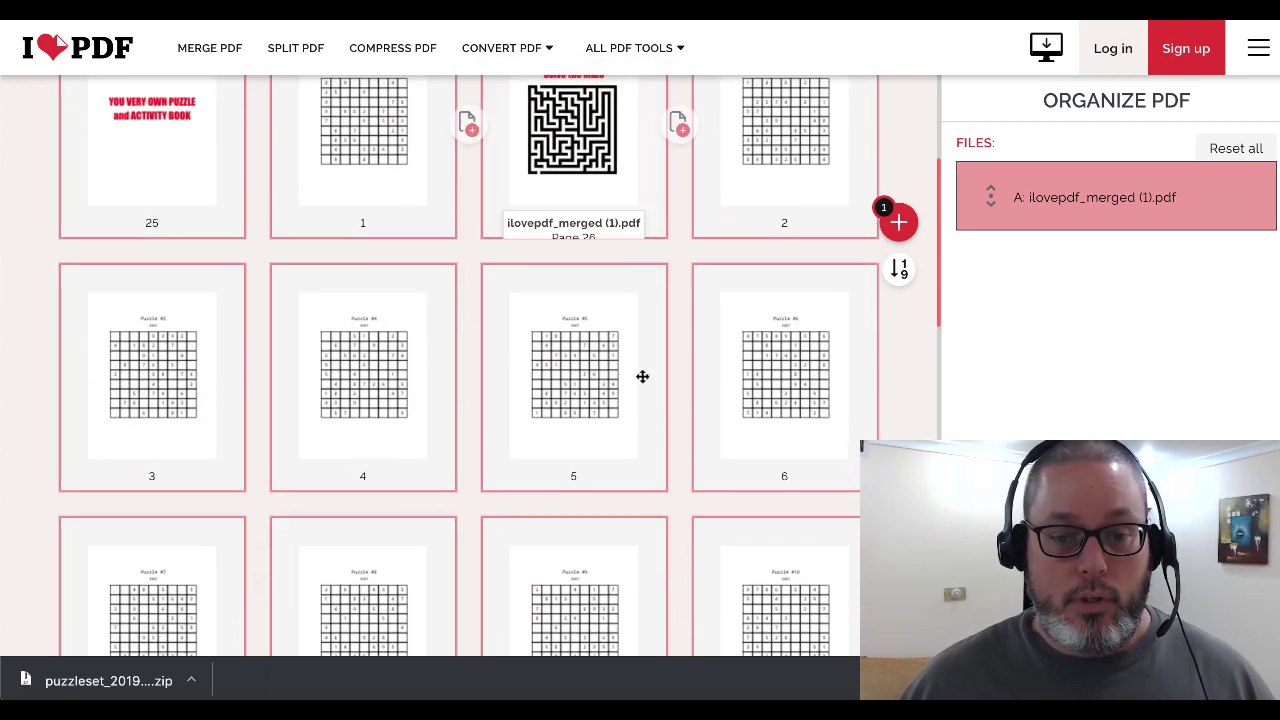
- Move the pig colouring page directly after sudoku page 3
scroll(655, 420, down, 10)
drag(655, 450, 514, 166)
scroll(543, 430, up, 4)
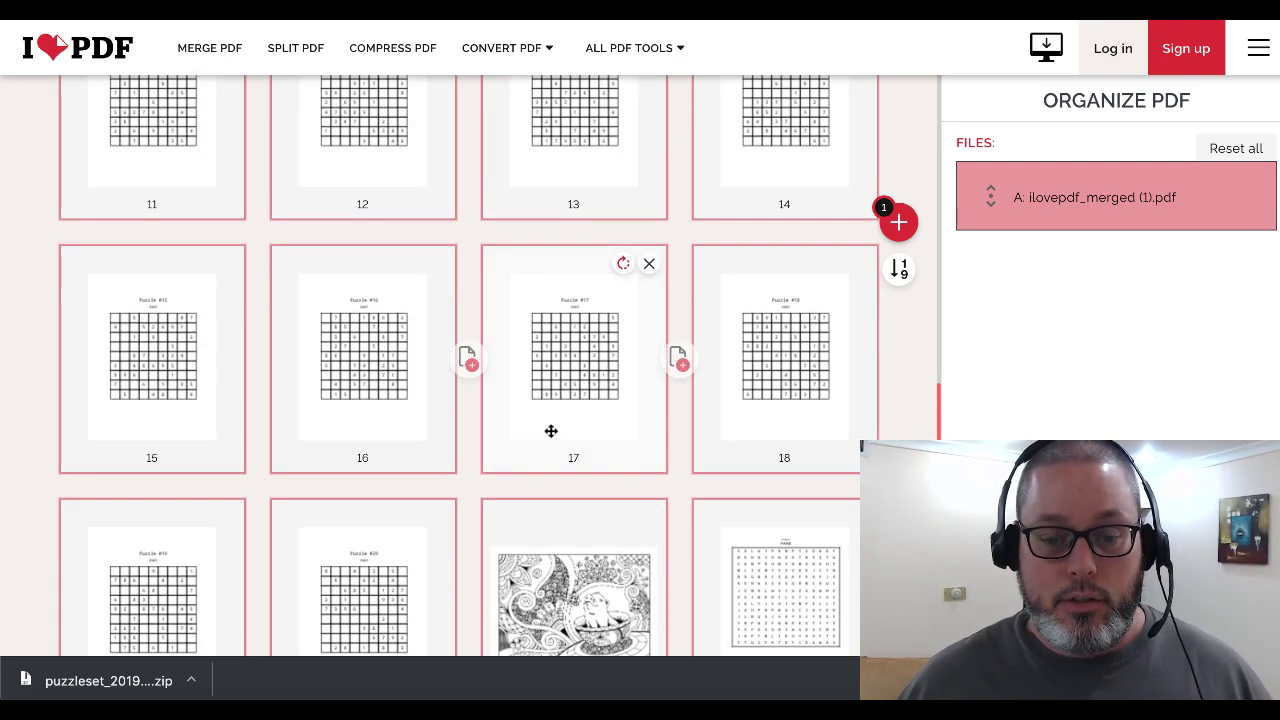
drag(574, 600, 545, 430)
scroll(591, 541, up, 3)
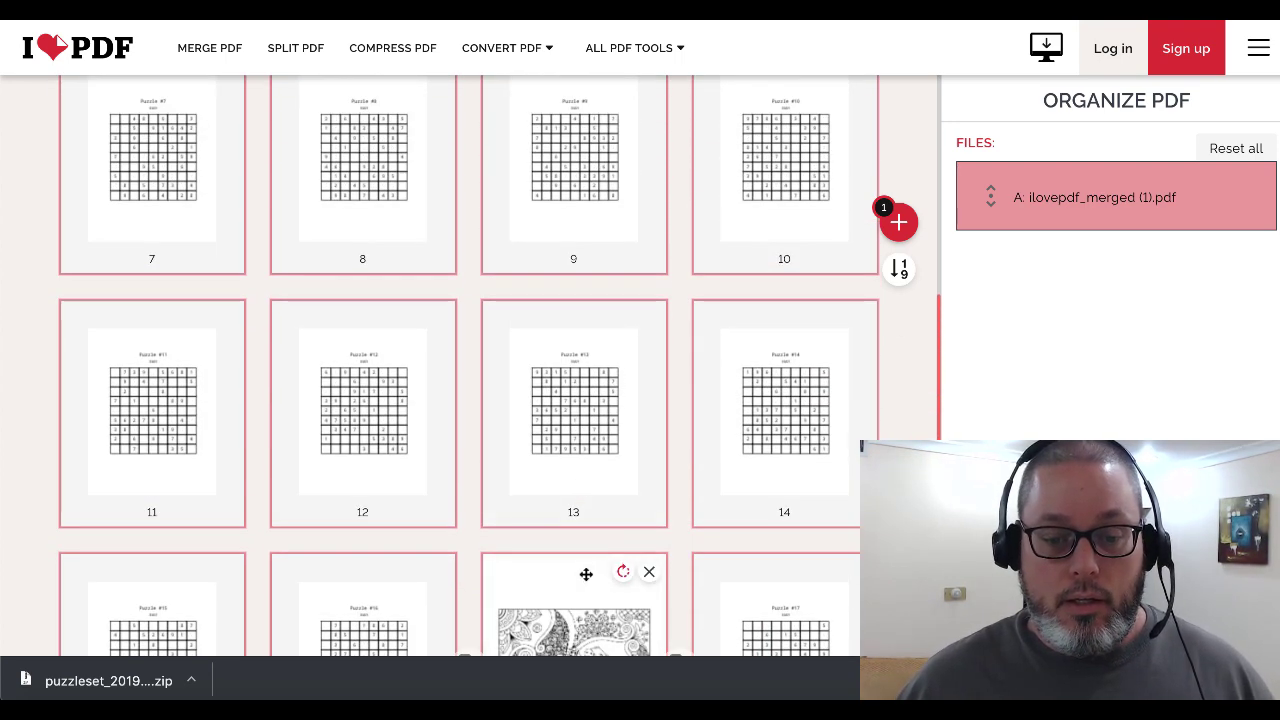
drag(586, 574, 565, 175)
scroll(565, 560, up, 3)
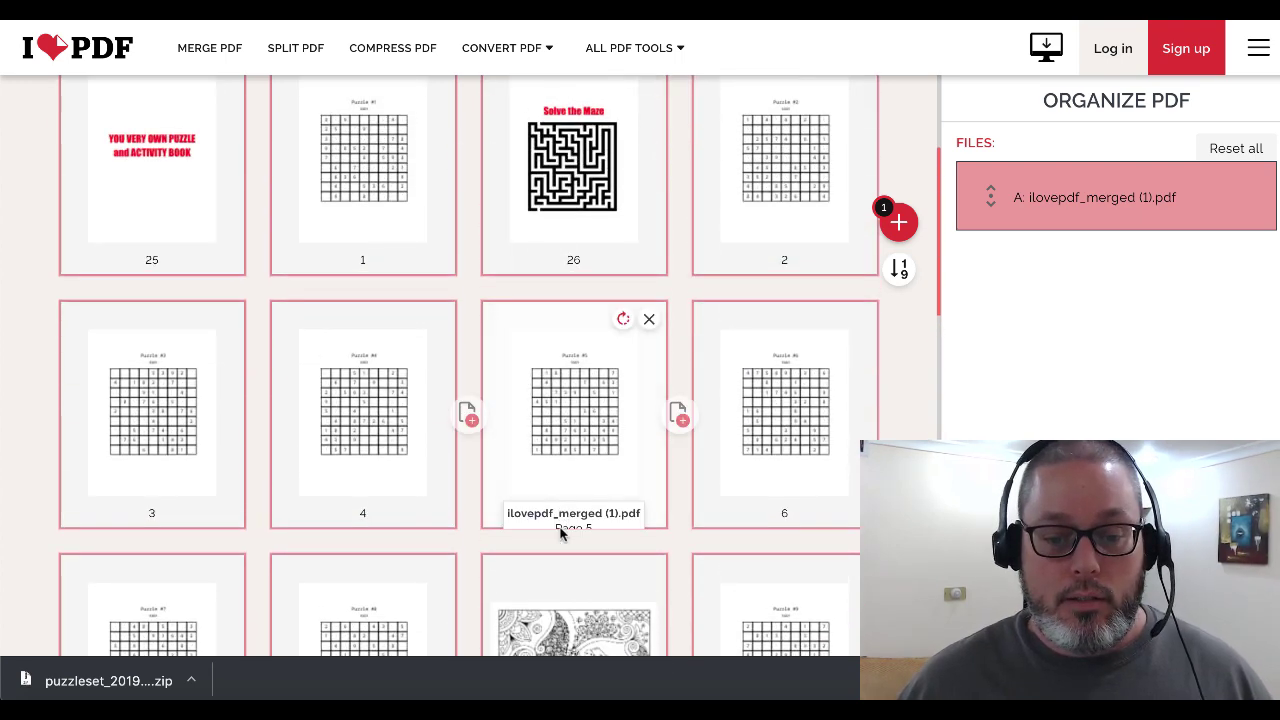
drag(575, 590, 338, 322)
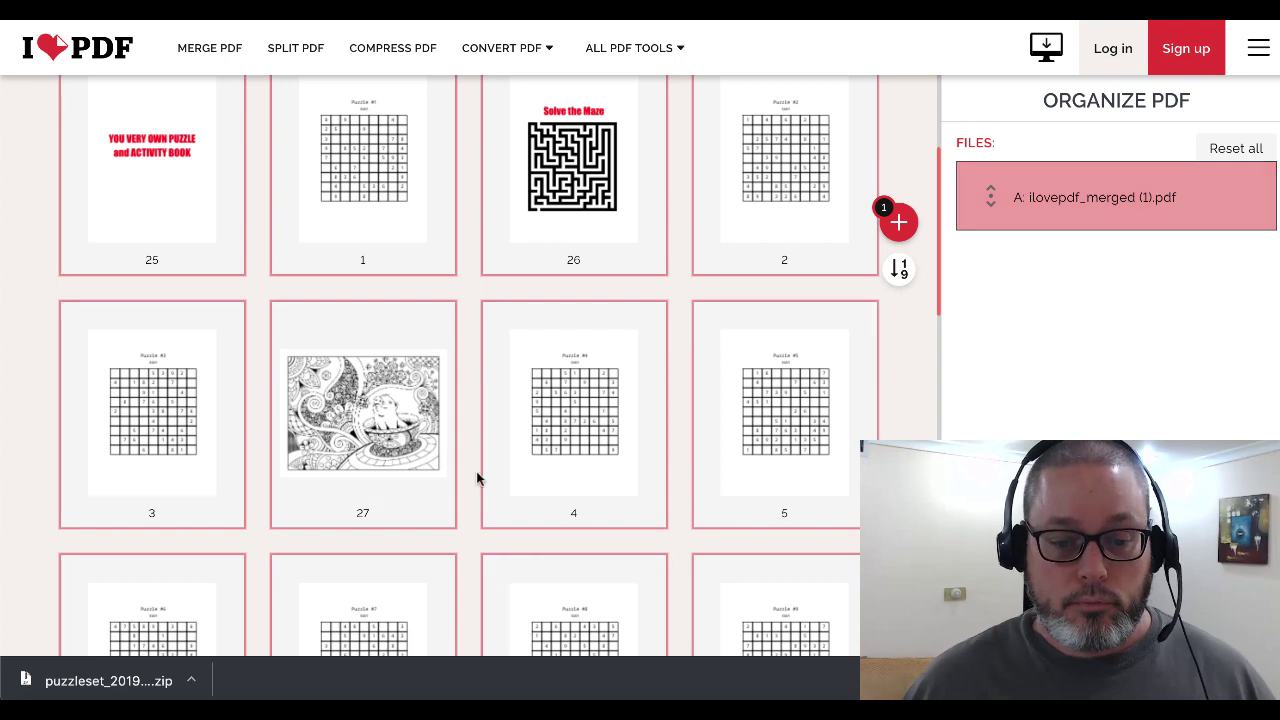
- Place a word-search page directly after the colouring page
scroll(476, 471, down, 10)
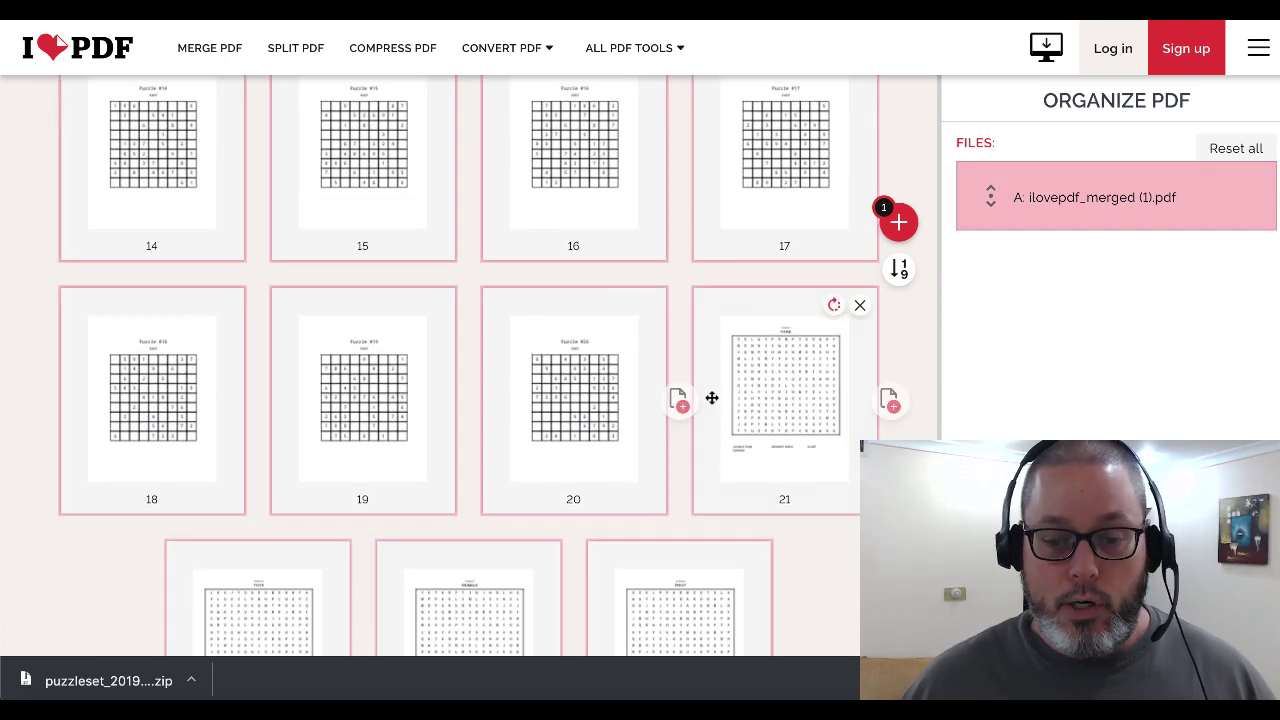
drag(711, 398, 291, 84)
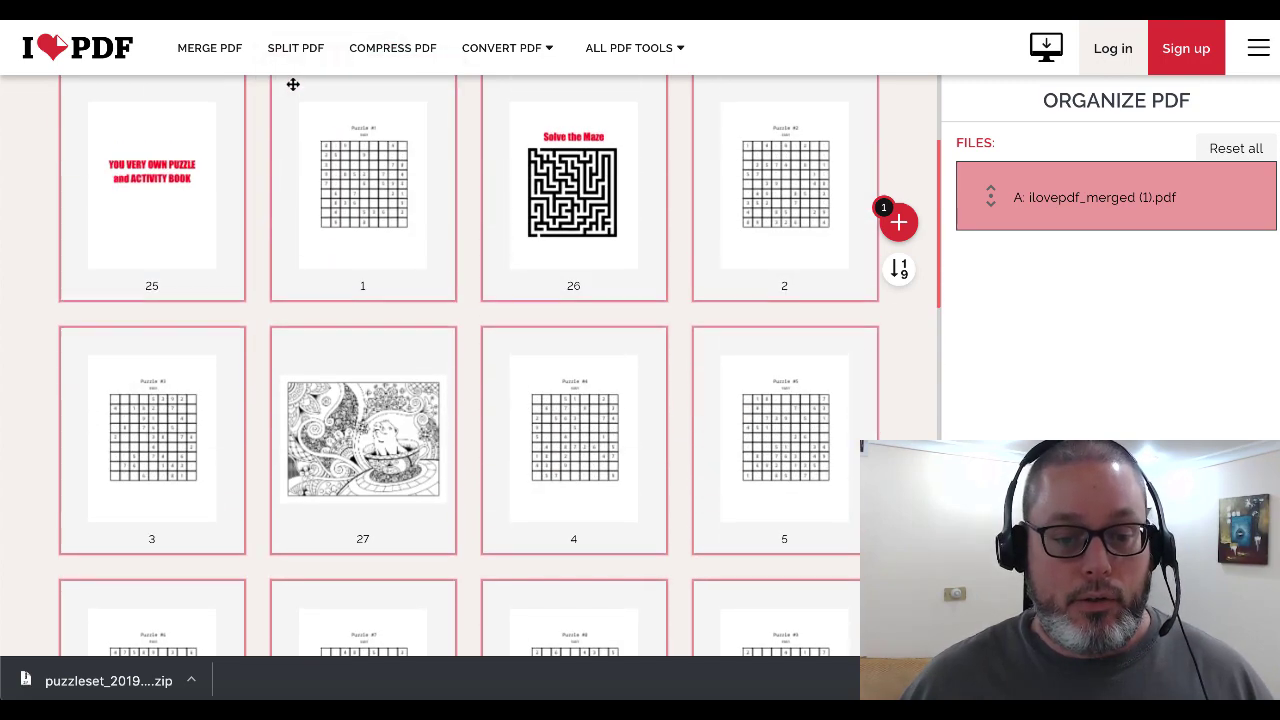
scroll(293, 84, down, 3)
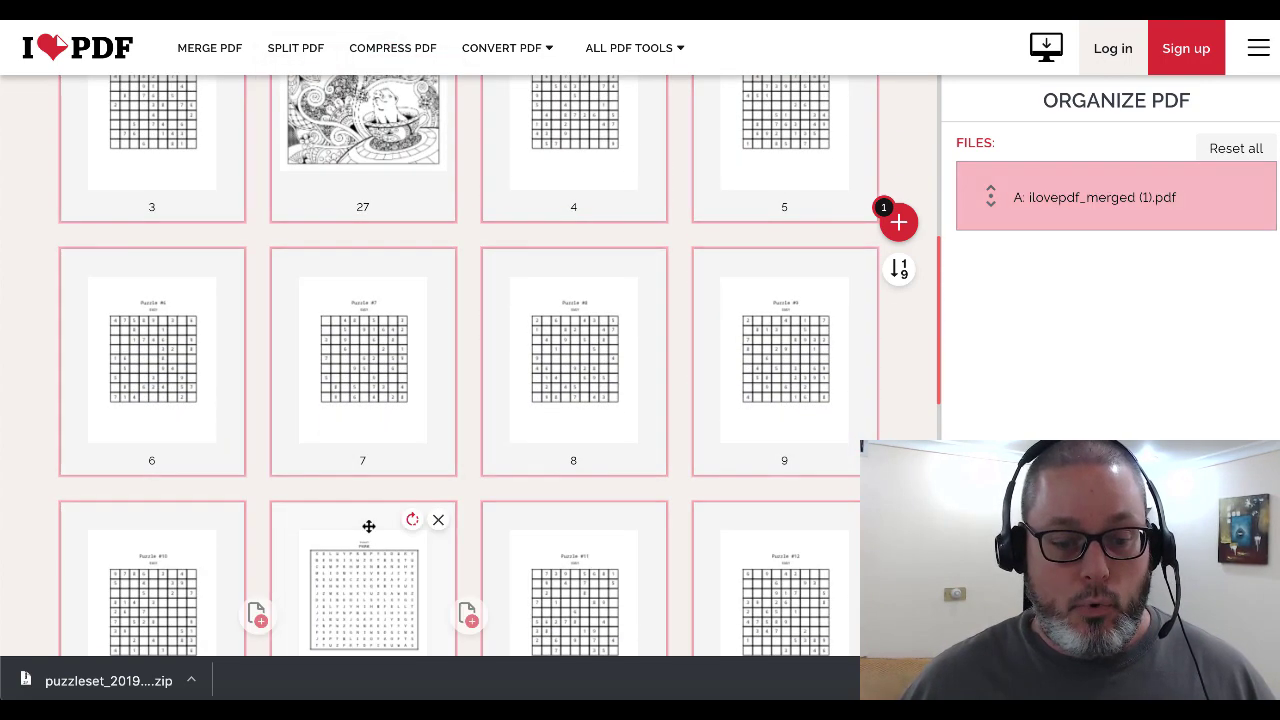
drag(368, 526, 553, 449)
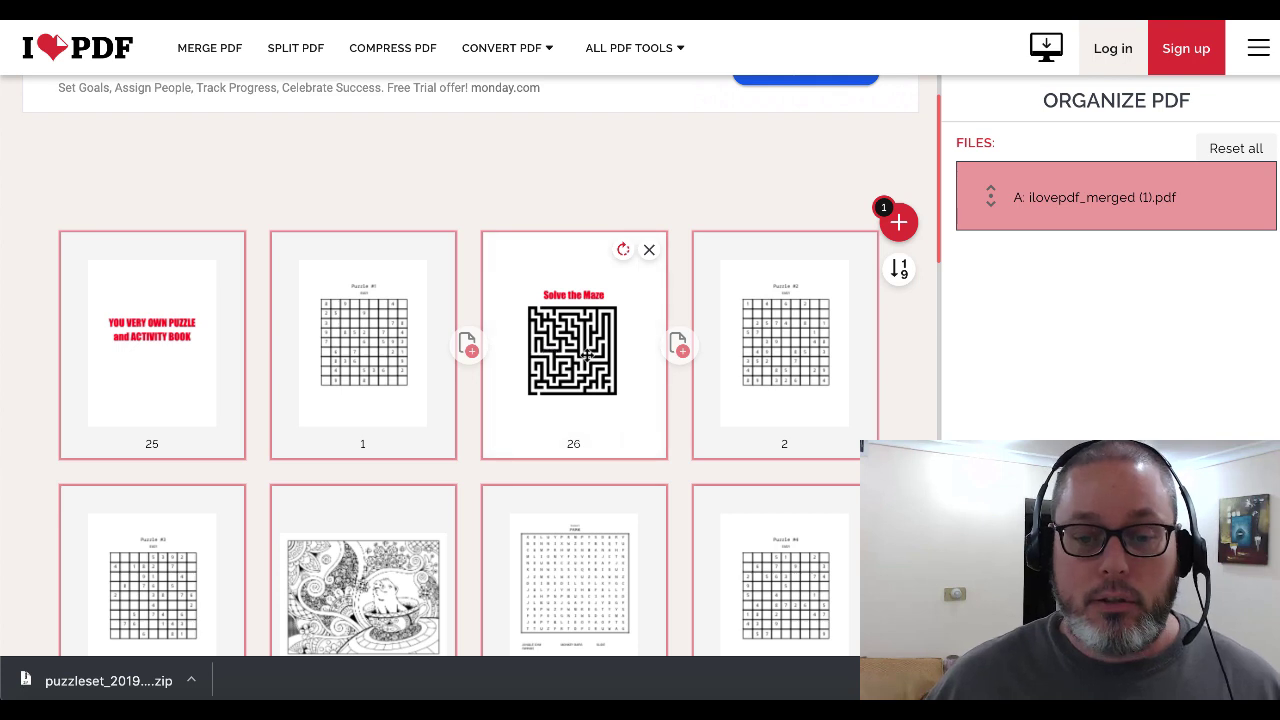
scroll(585, 354, down, 1)
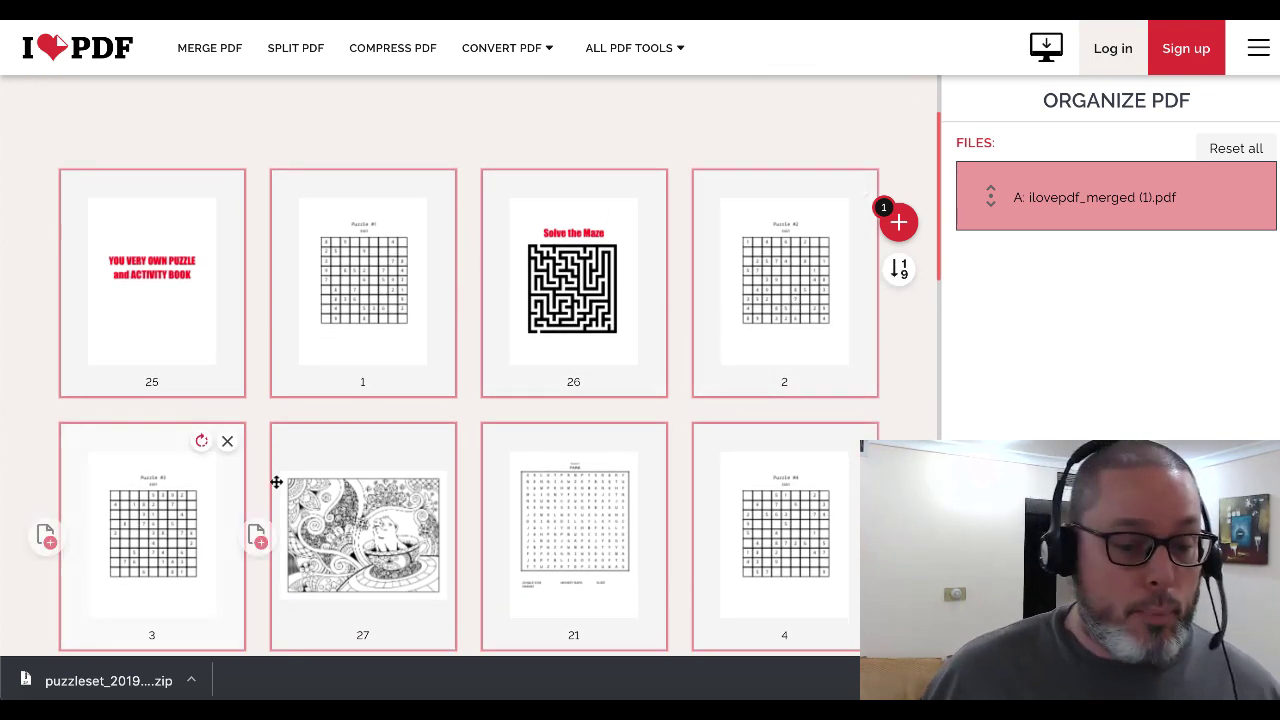
scroll(560, 531, down, 1)
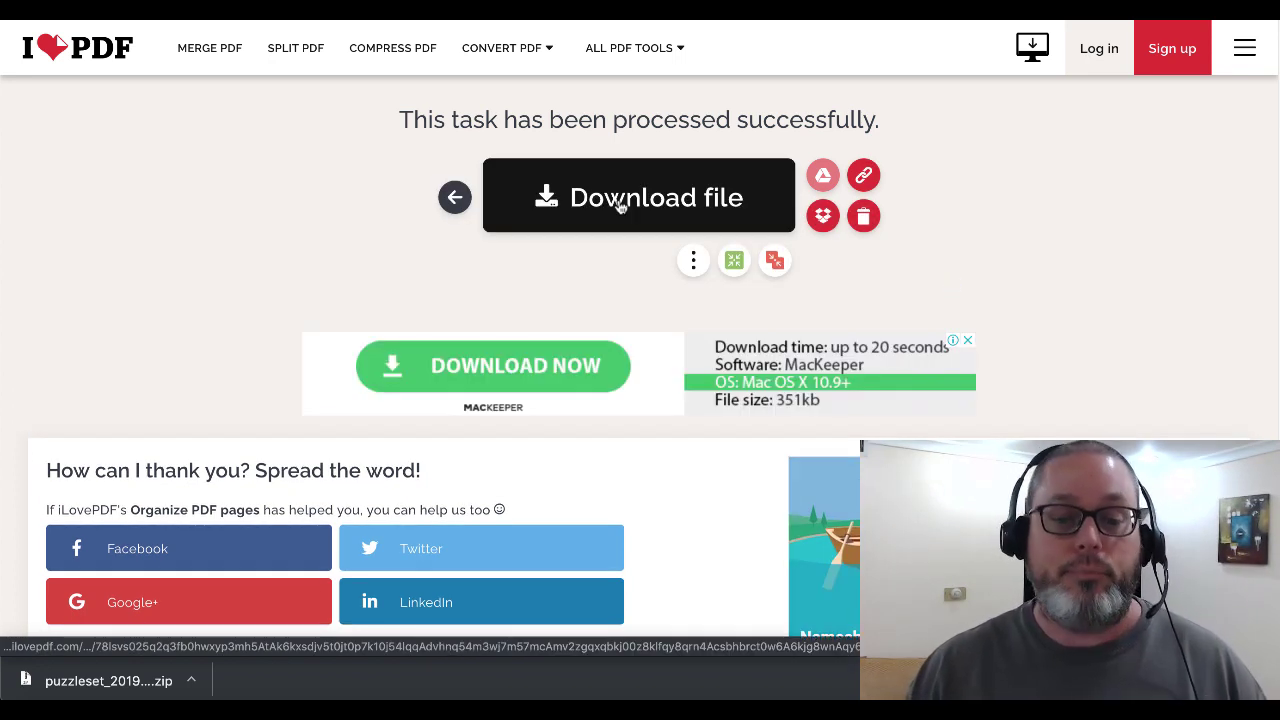
- Download the organized puzzle book PDF (about 3.0 MB) and open it from the download bar
click(620, 205)
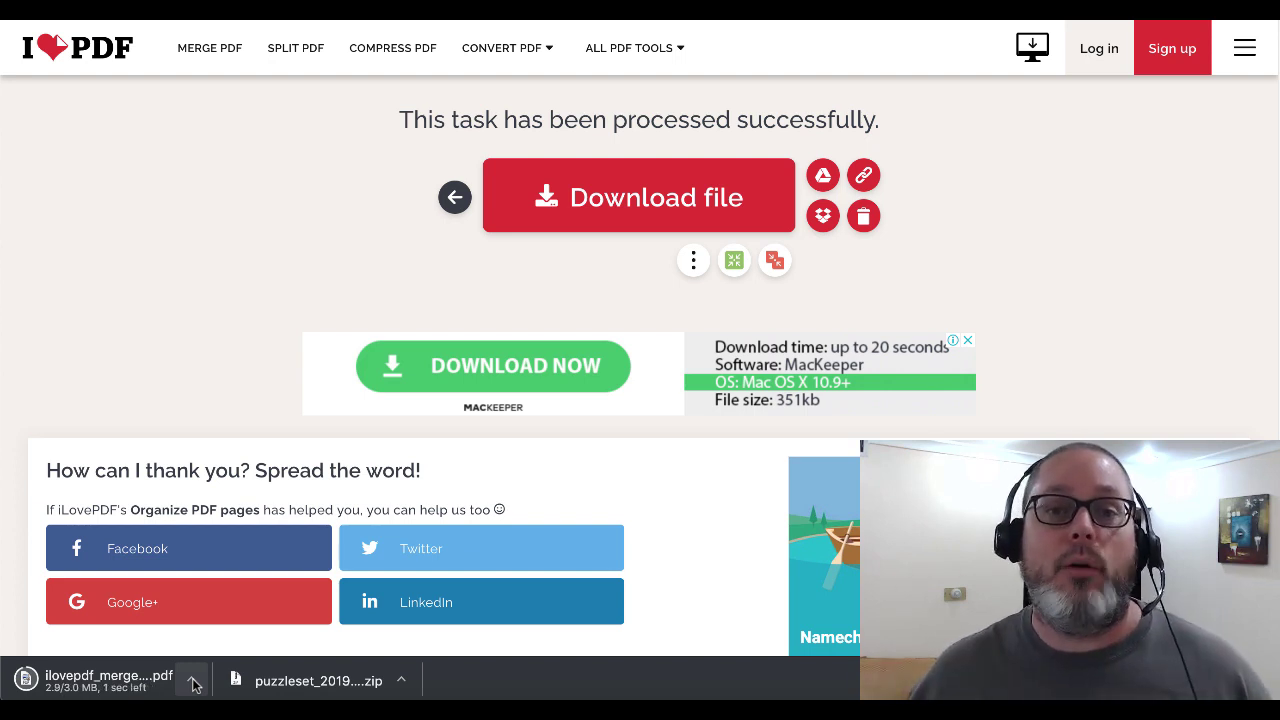
click(195, 684)
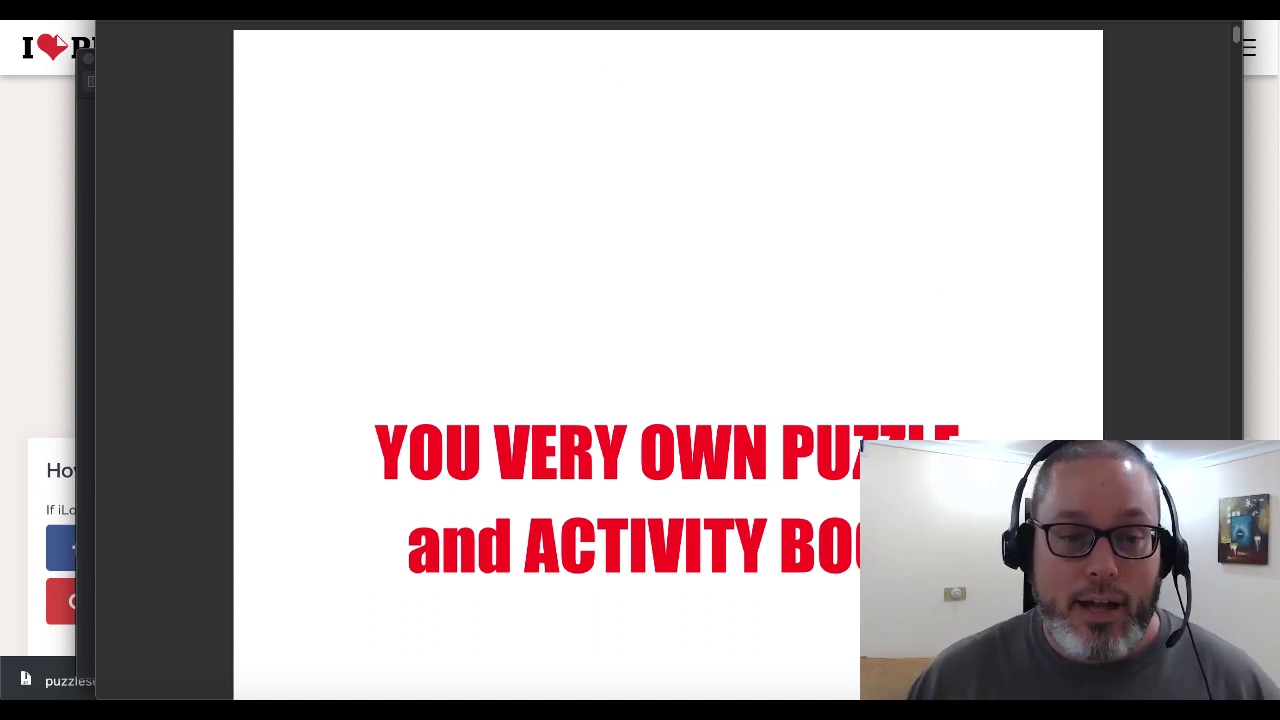
- Scroll through the 27 pages to confirm the interleaved order, then close Preview with Cmd+W
mouse_move(480, 24)
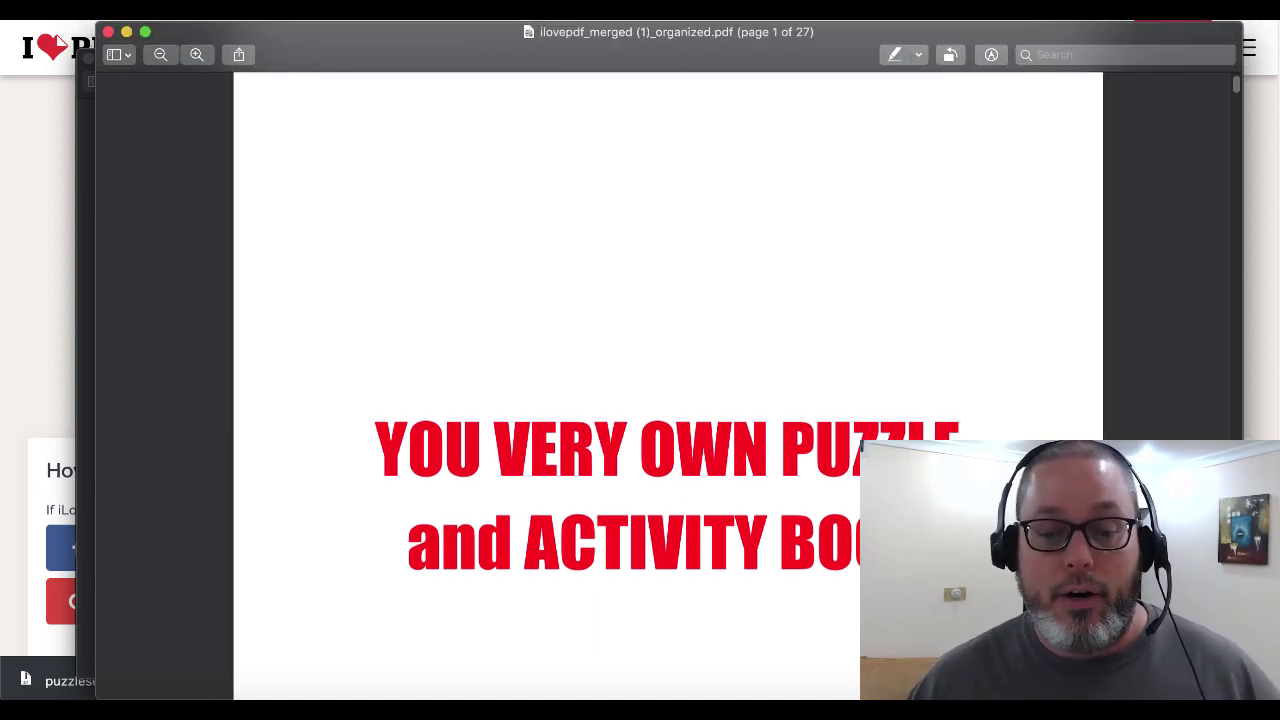
scroll(668, 390, down, 5)
scroll(668, 390, up, 8)
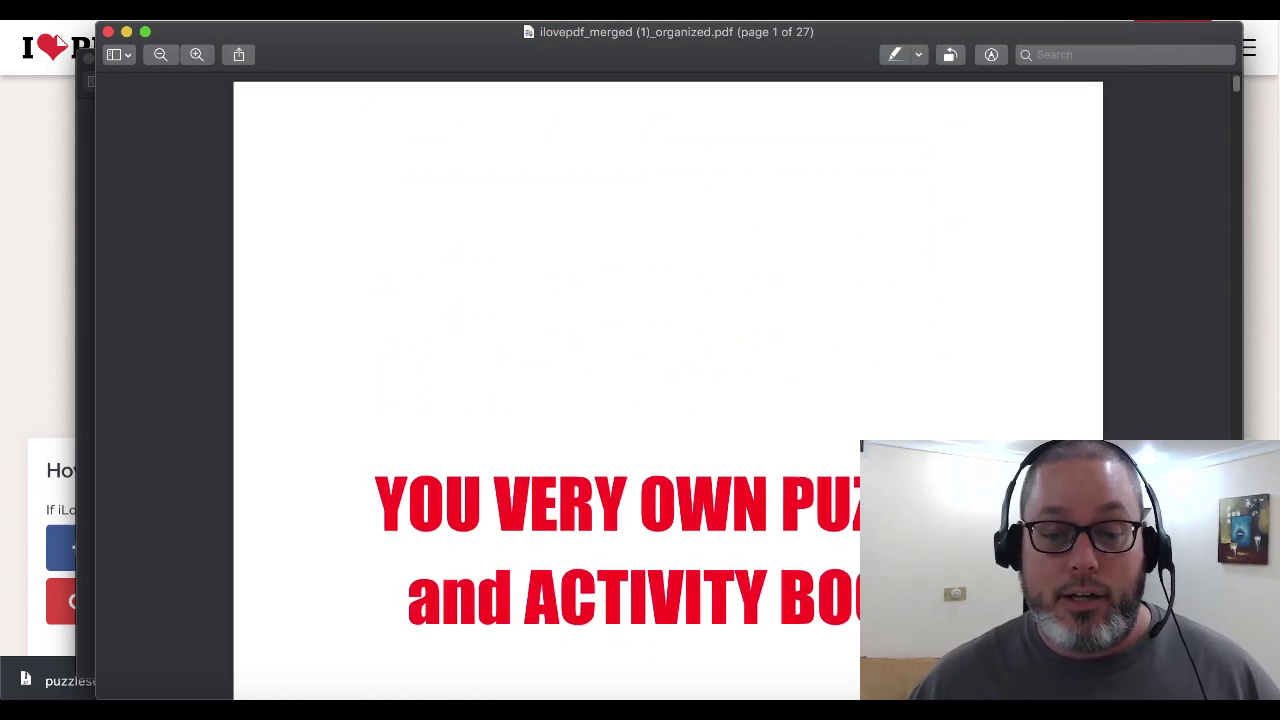
scroll(668, 390, down, 10)
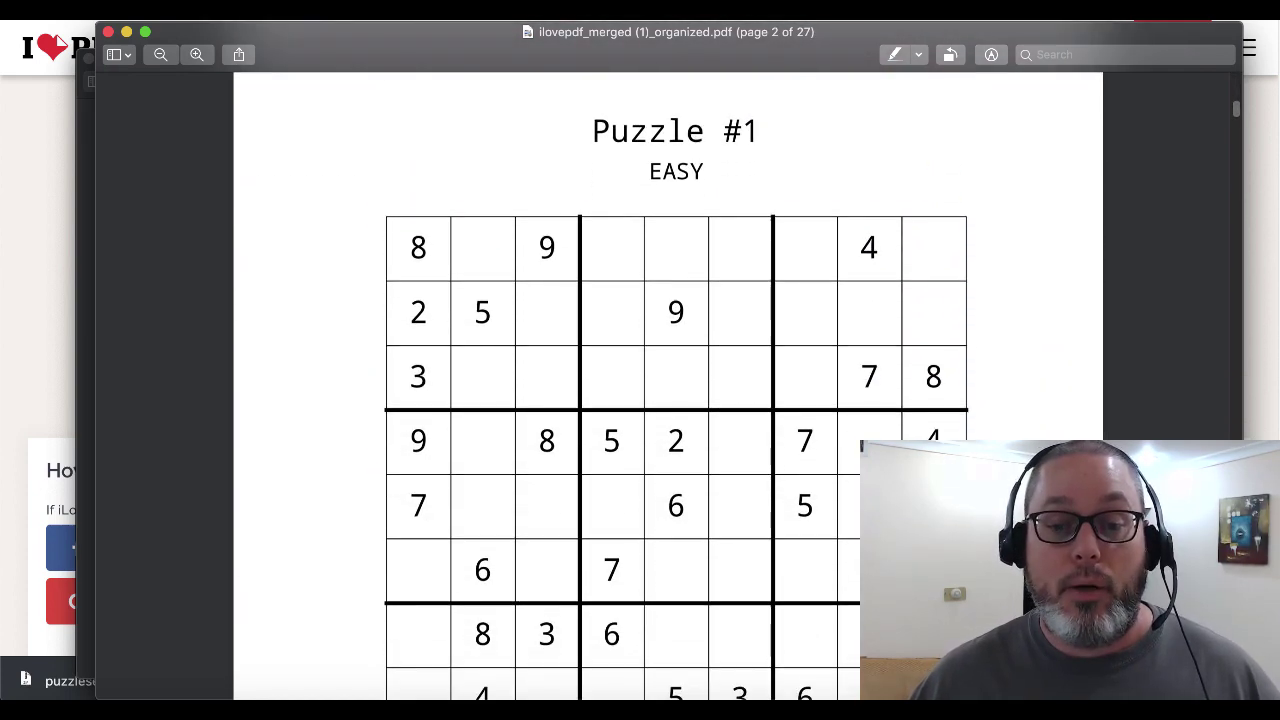
scroll(668, 390, down, 10)
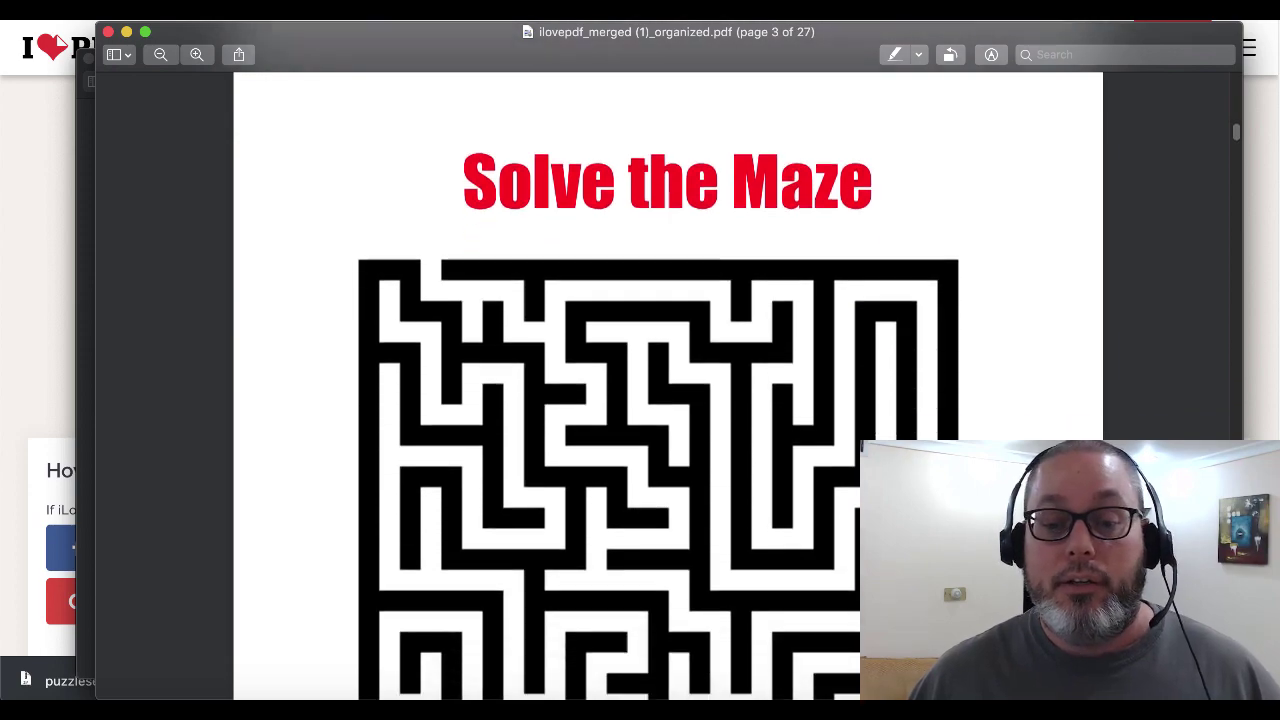
scroll(668, 390, down, 10)
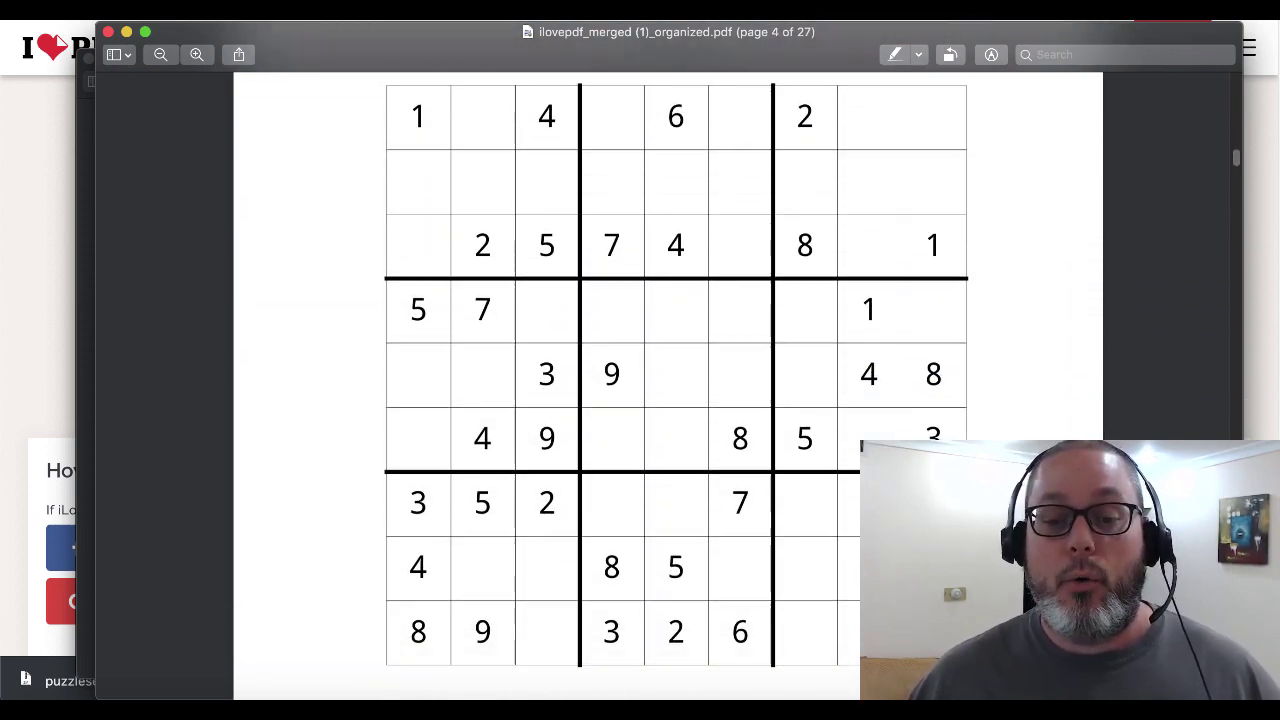
scroll(668, 390, down, 10)
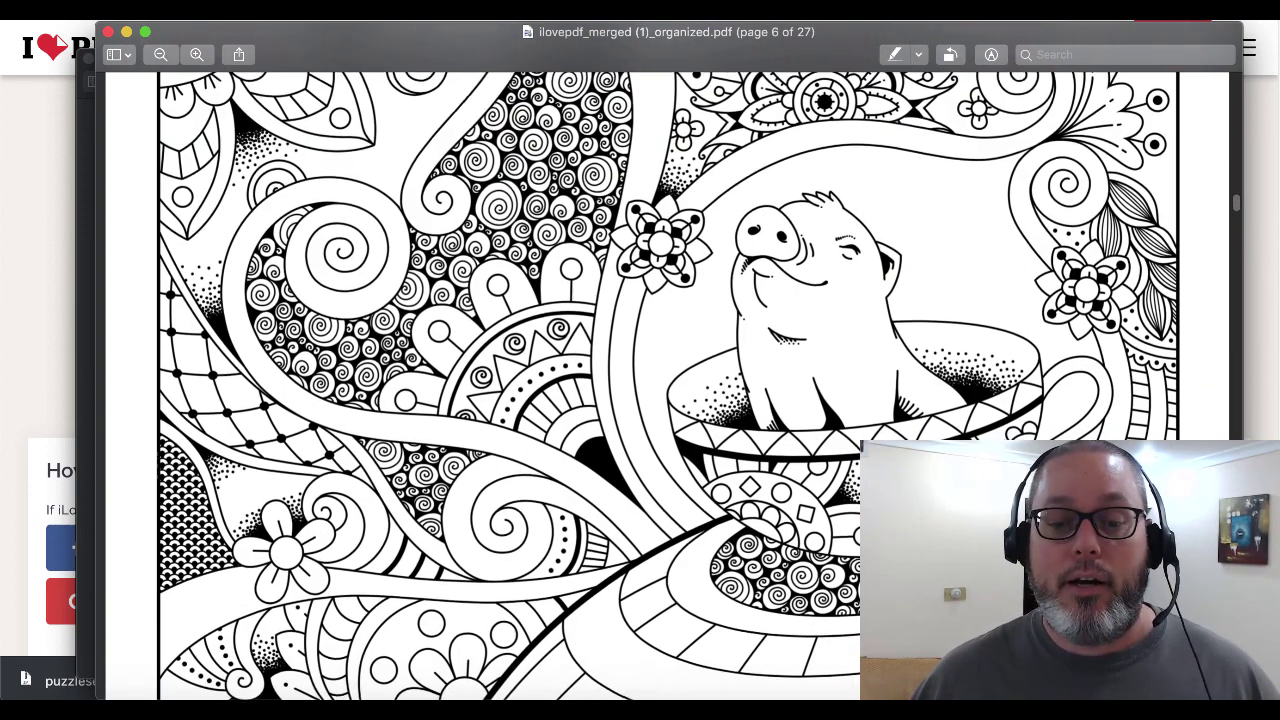
scroll(668, 390, up, 3)
scroll(668, 390, down, 10)
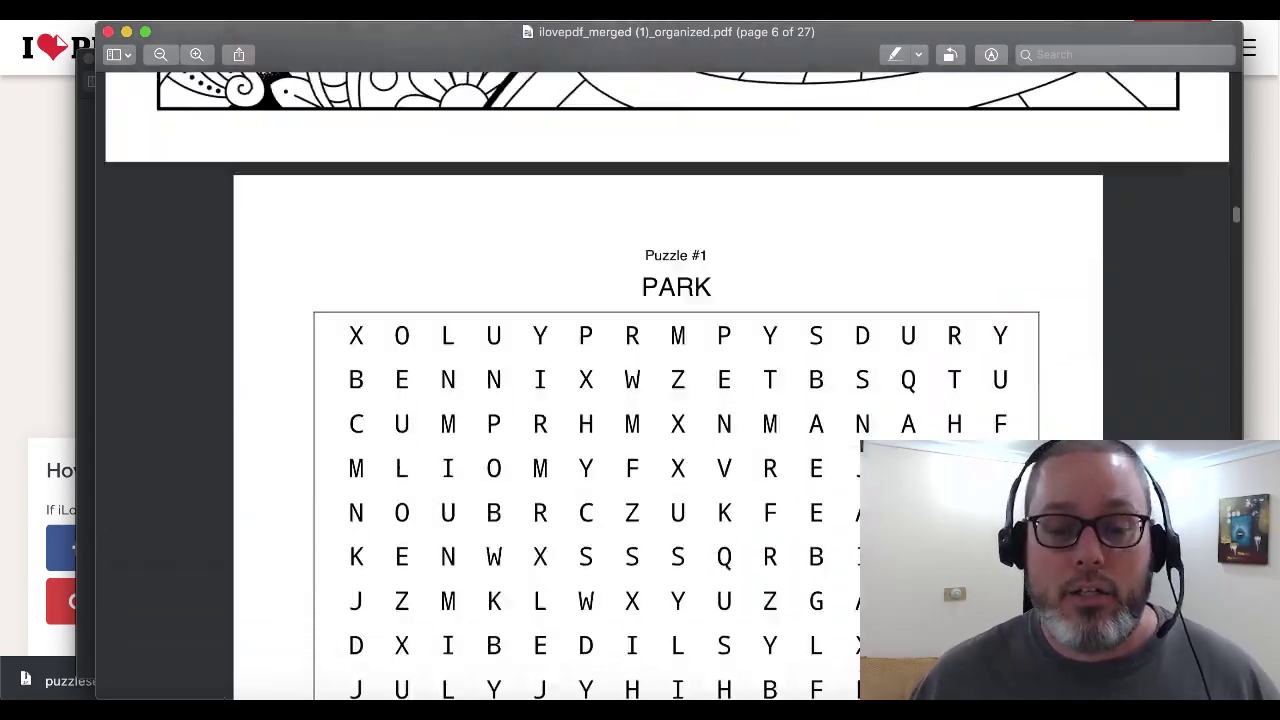
scroll(668, 390, down, 5)
scroll(668, 390, up, 10)
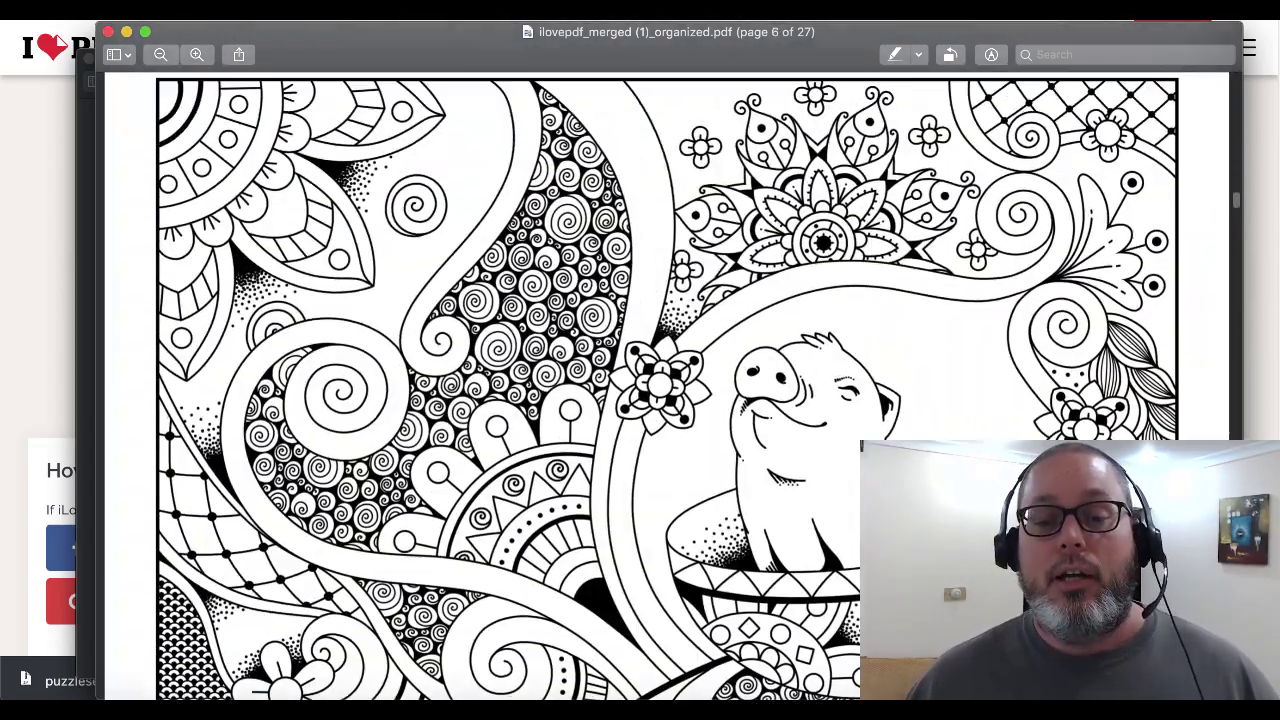
scroll(668, 390, up, 20)
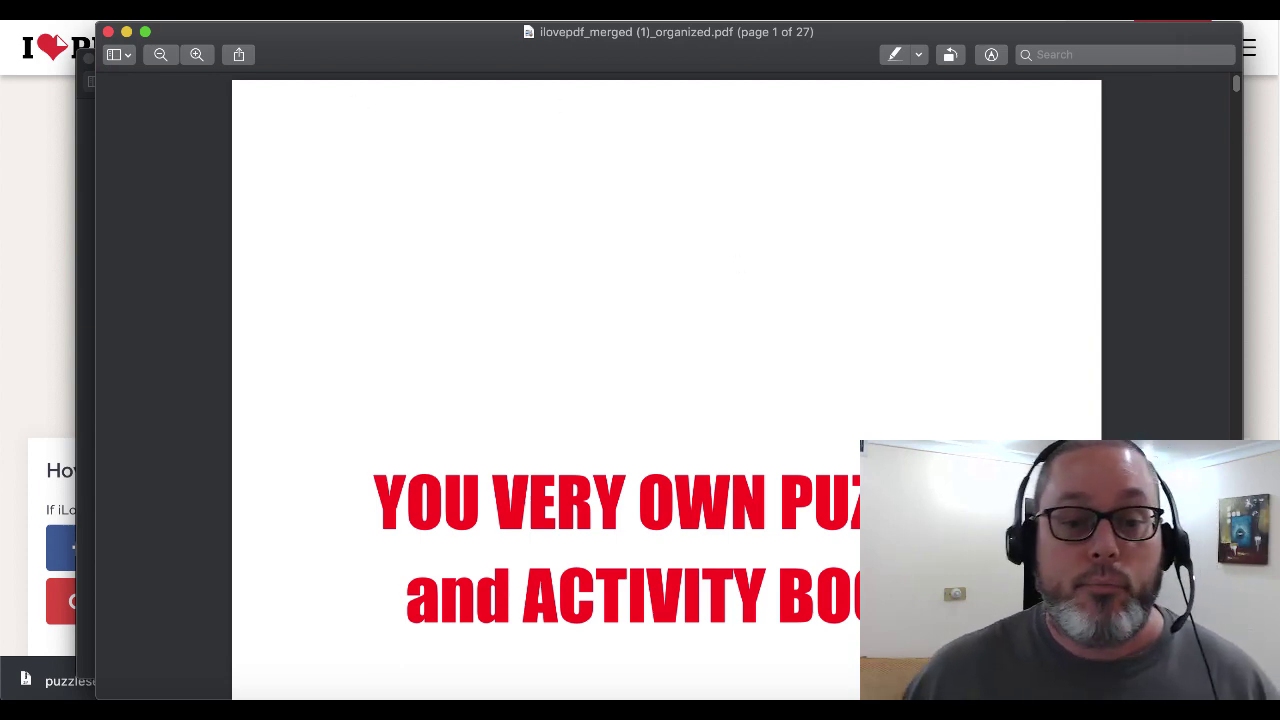
key(super+w)
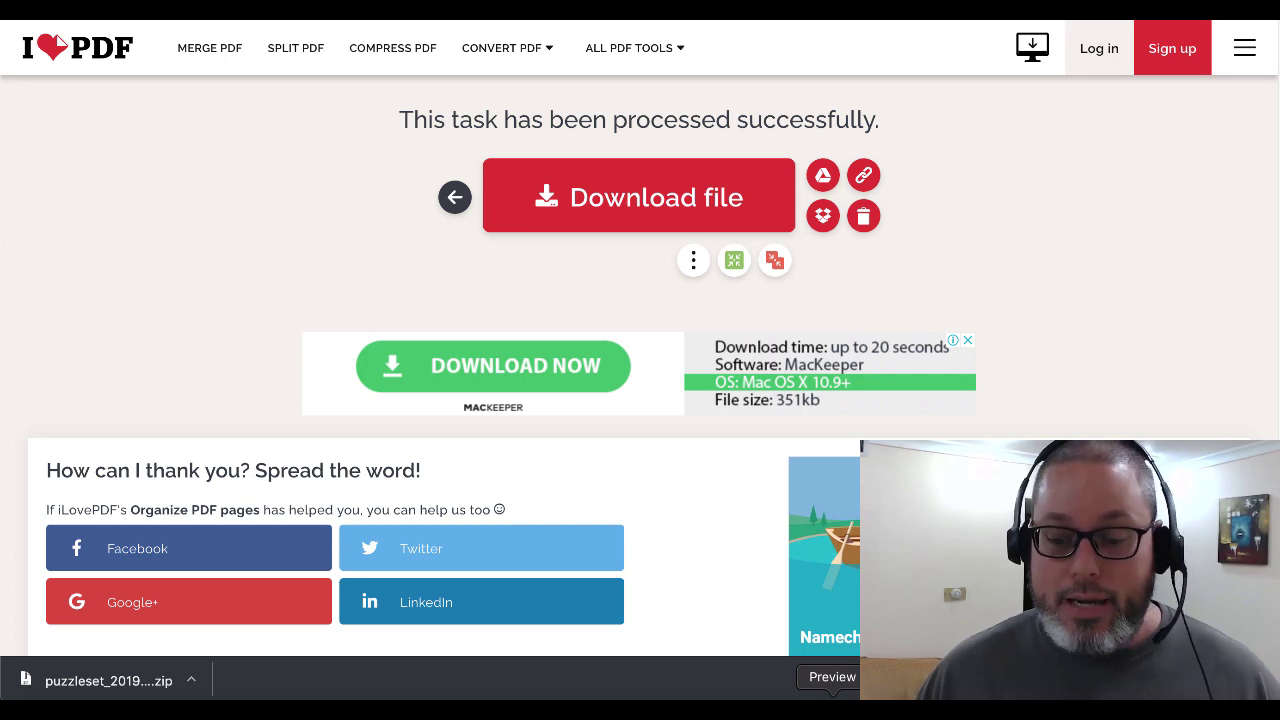
- Bring Untitled document (1).pdf to the front from Preview's Dock window list
right_click(835, 708)
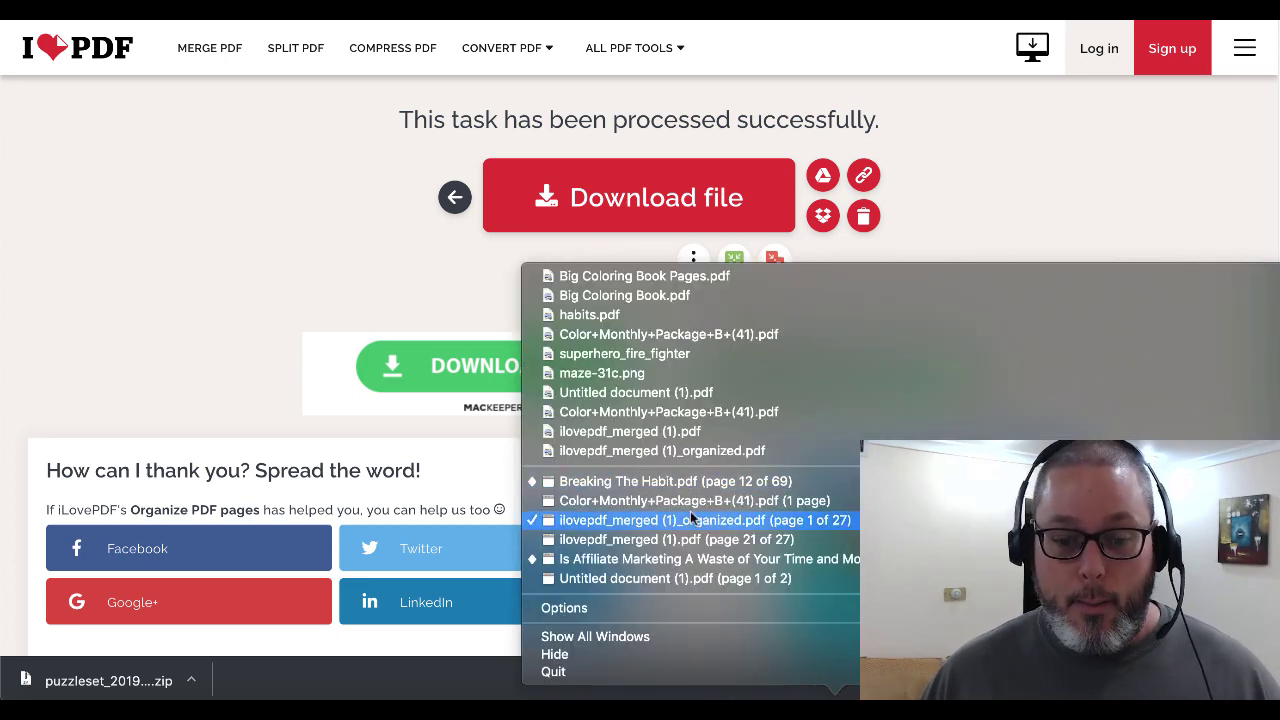
click(669, 580)
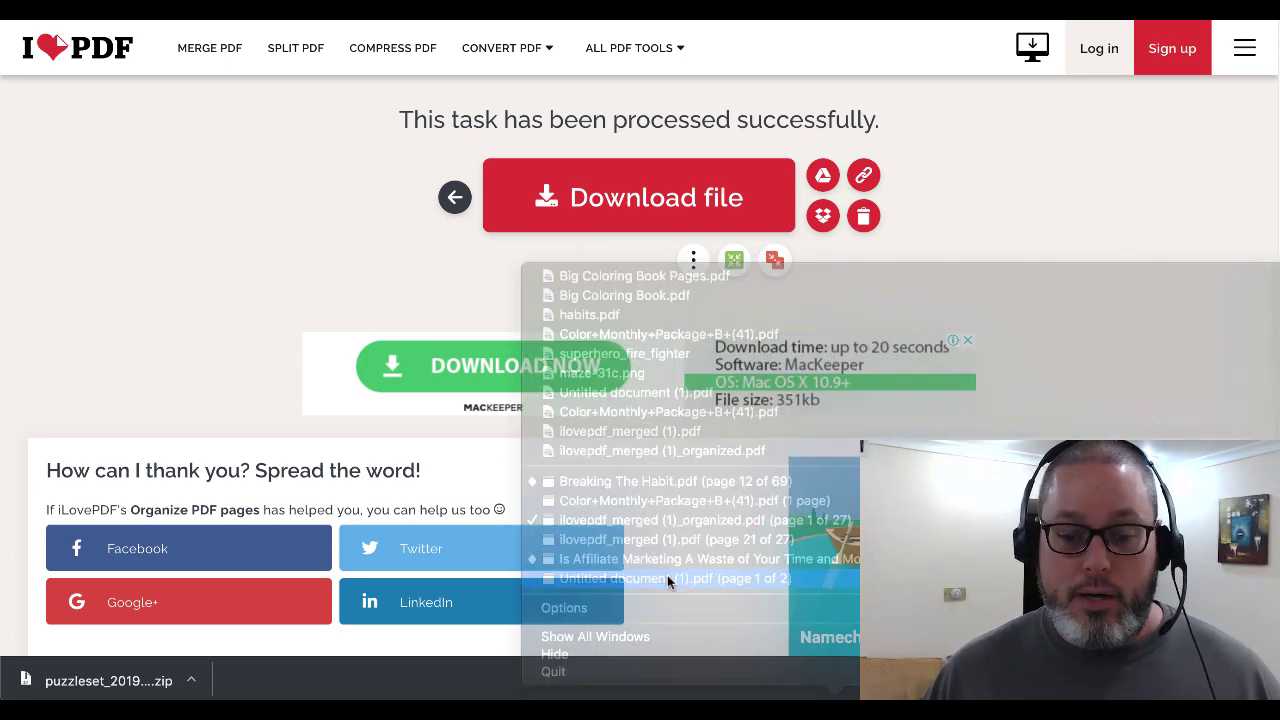